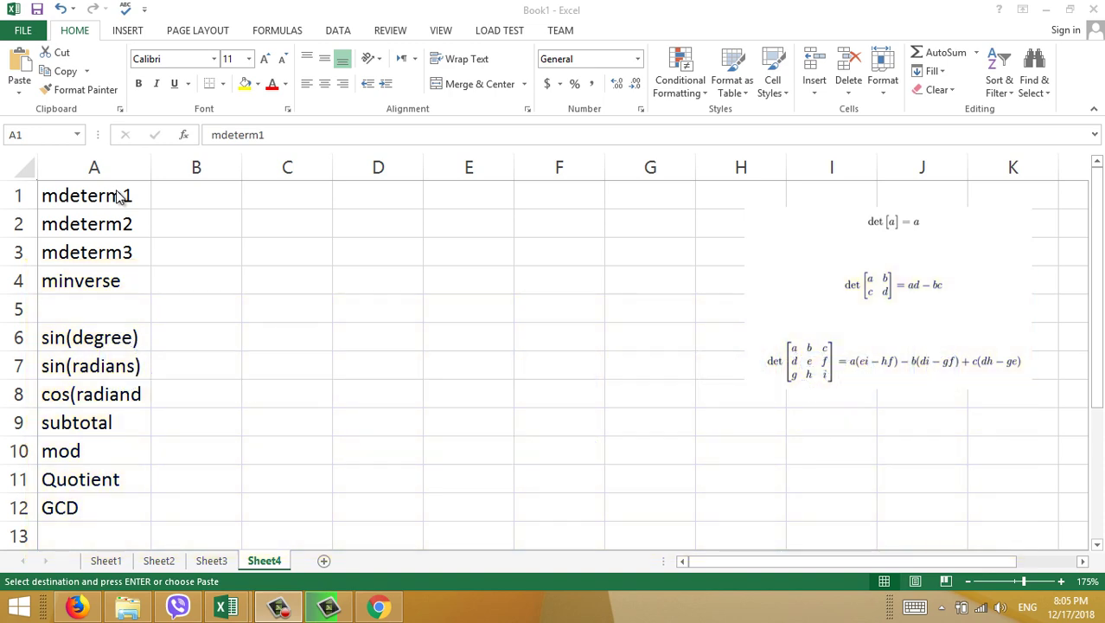
- Enlarge the determinant formula picture and nudge it up and to the right
left_click(95, 195)
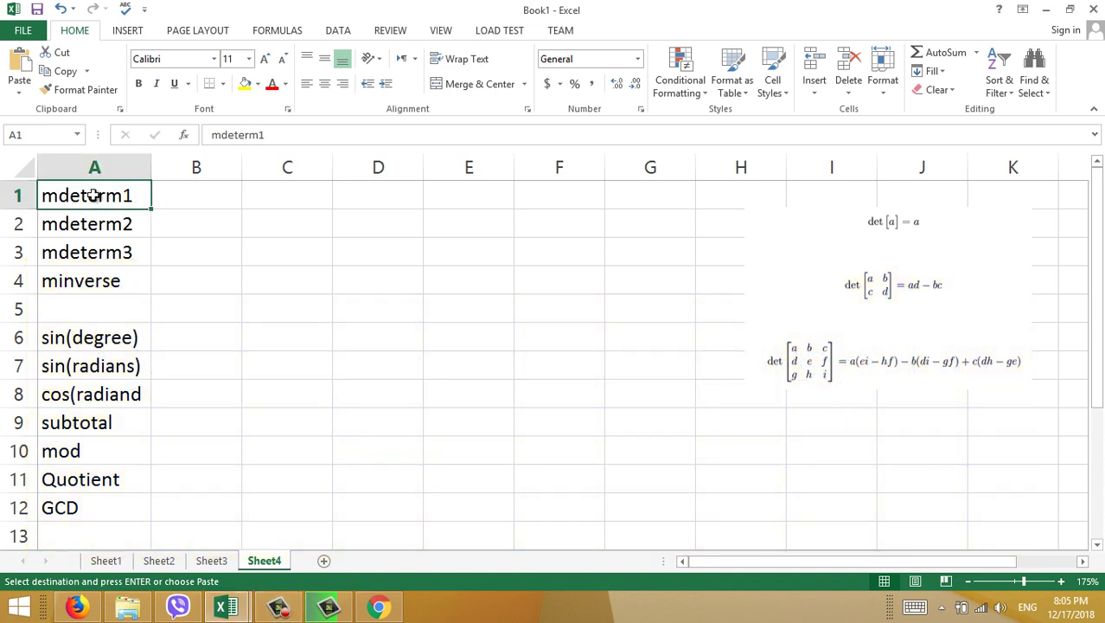
left_click_drag(94, 195, 88, 503)
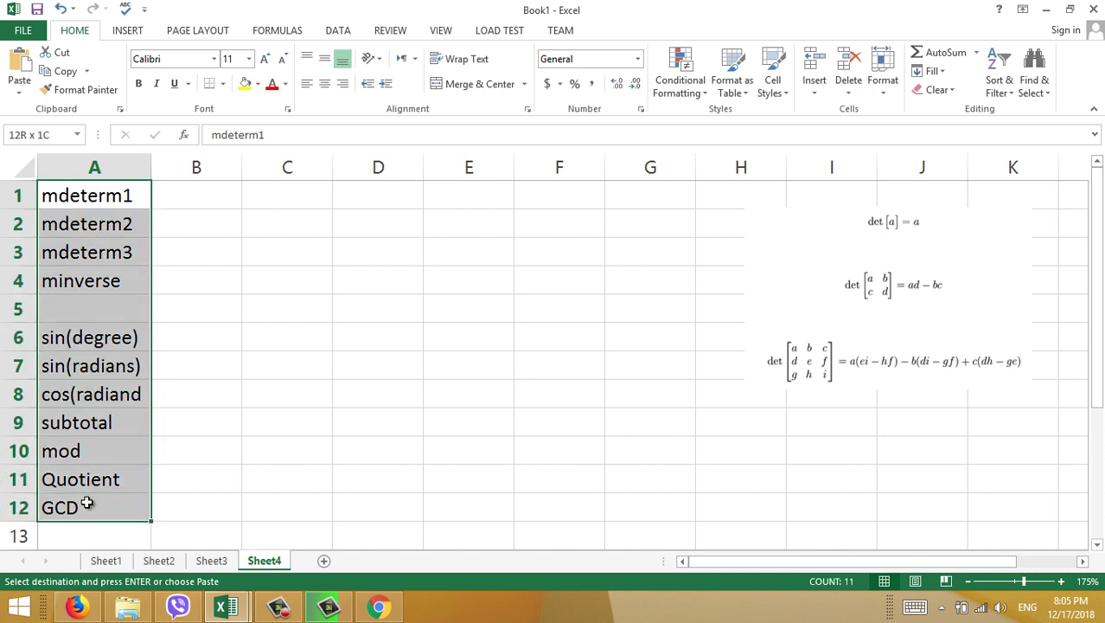
left_click(222, 223)
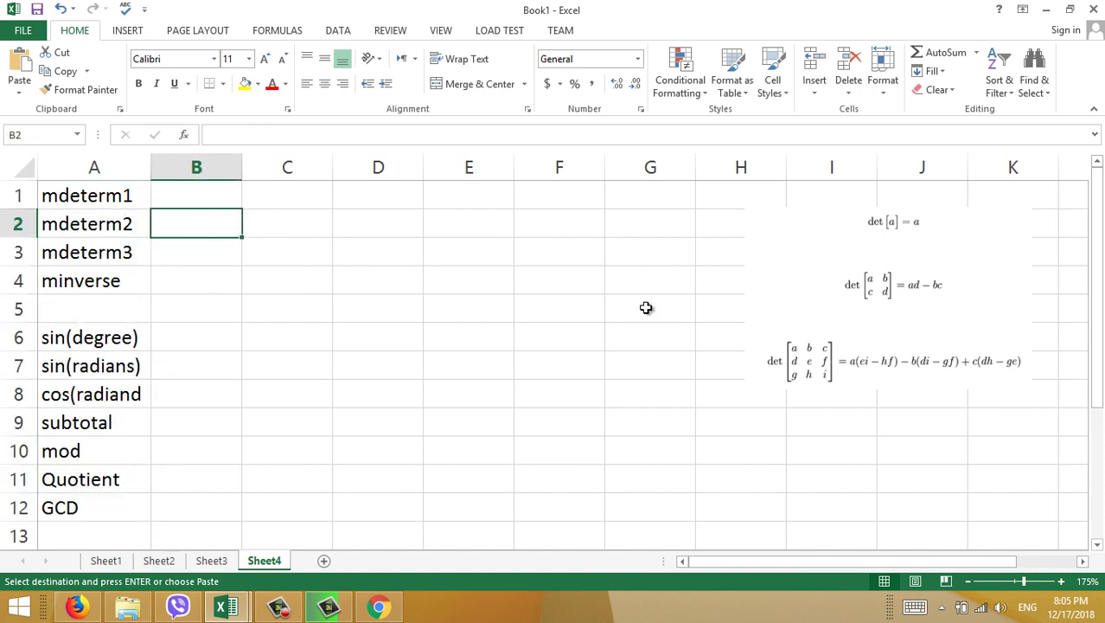
left_click(831, 309)
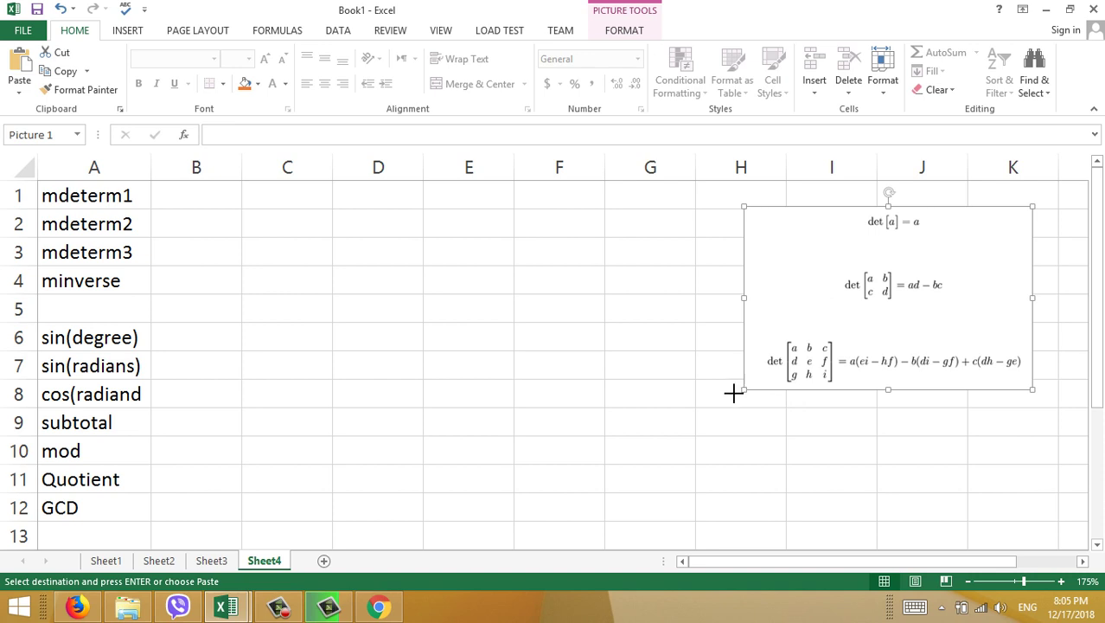
left_click_drag(744, 389, 614, 473)
left_click_drag(814, 375, 830, 364)
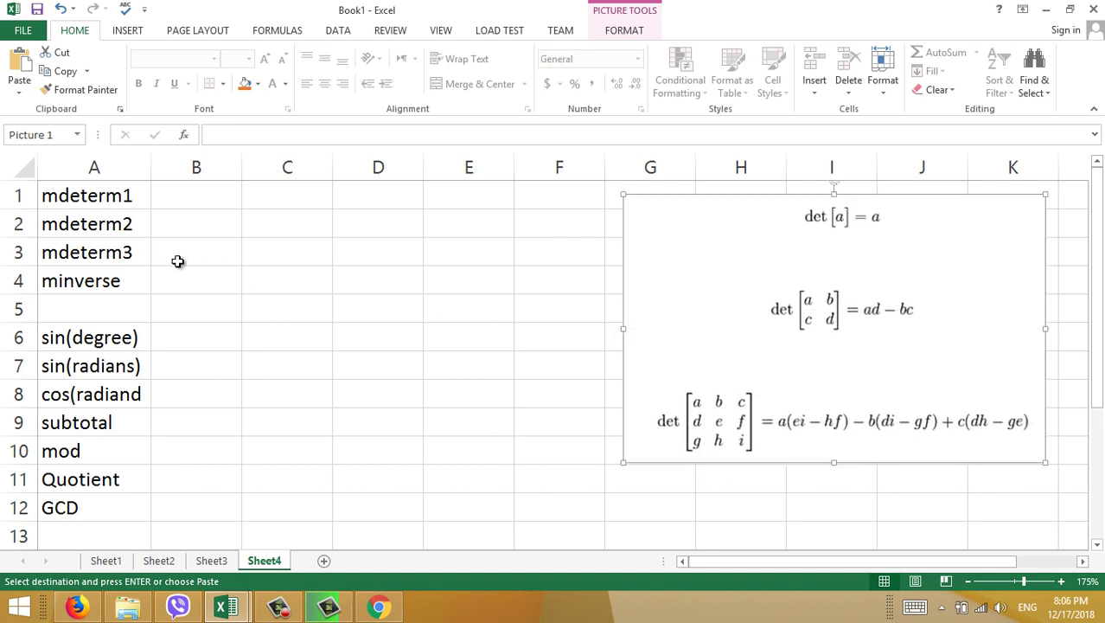
mouse_move(767, 328)
left_mouse_down()
mouse_move(796, 325)
mouse_move(788, 322)
left_mouse_up()
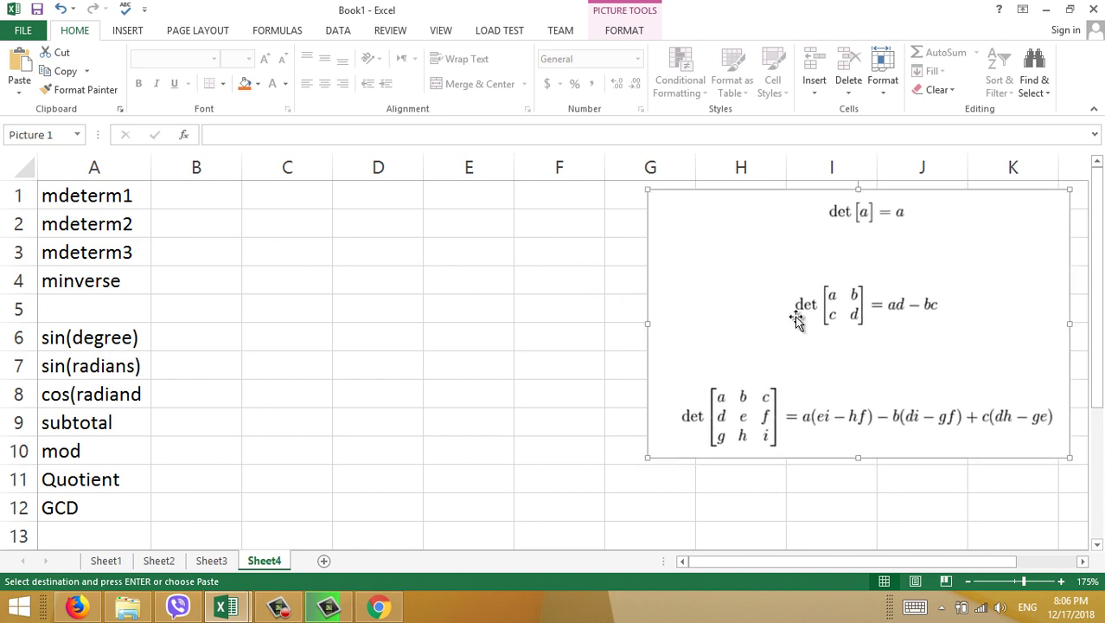
left_click(111, 198)
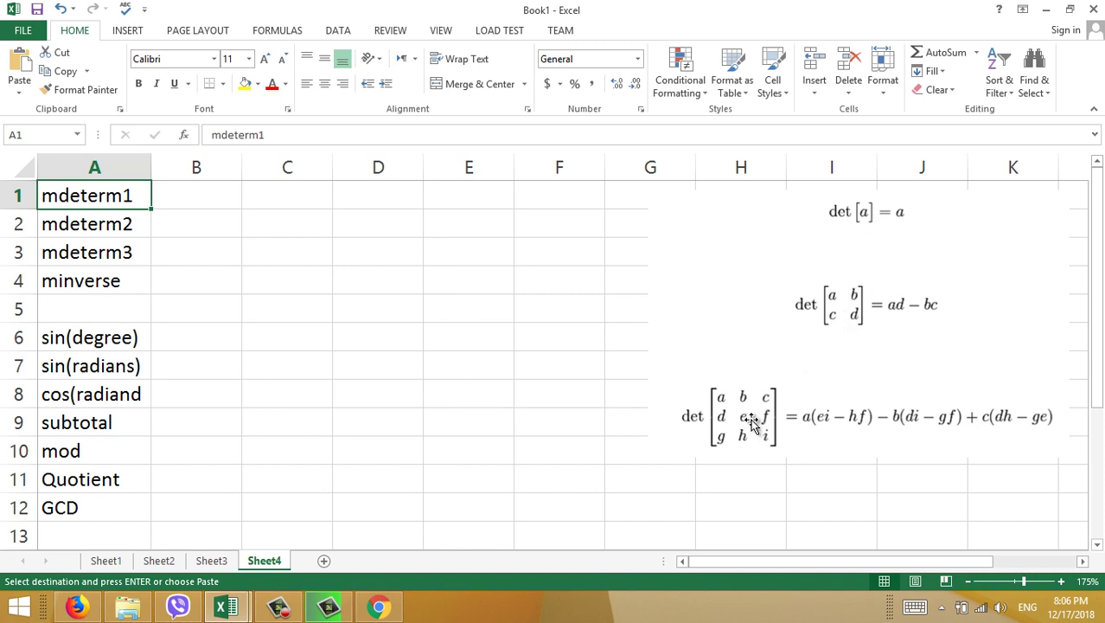
- Move the determinant formula picture down so it starts below row 3
left_click(860, 332)
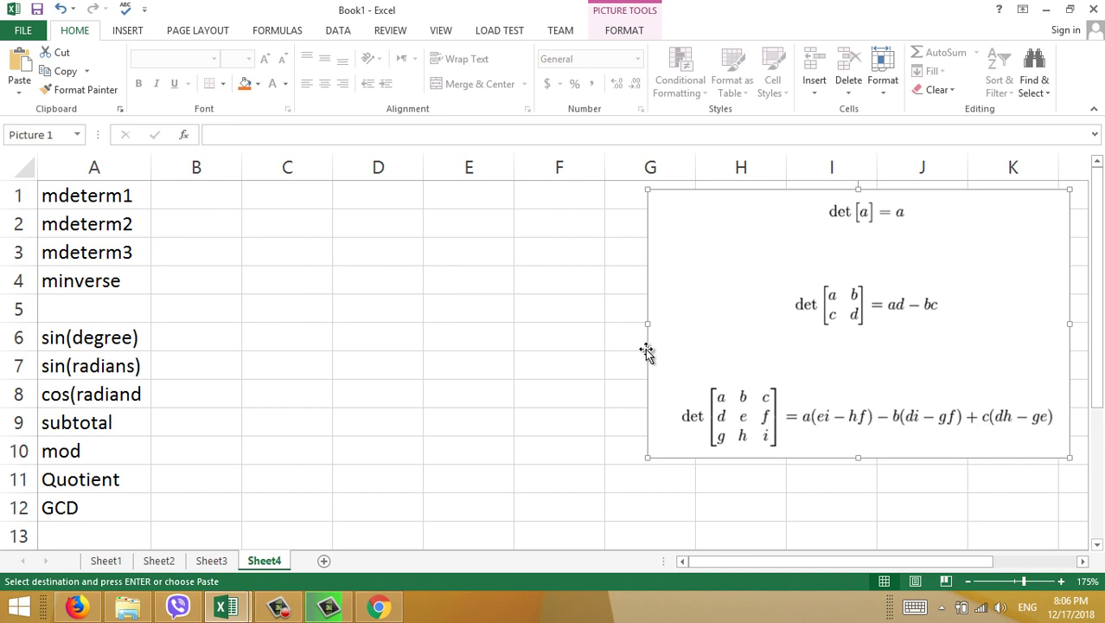
left_click(306, 204)
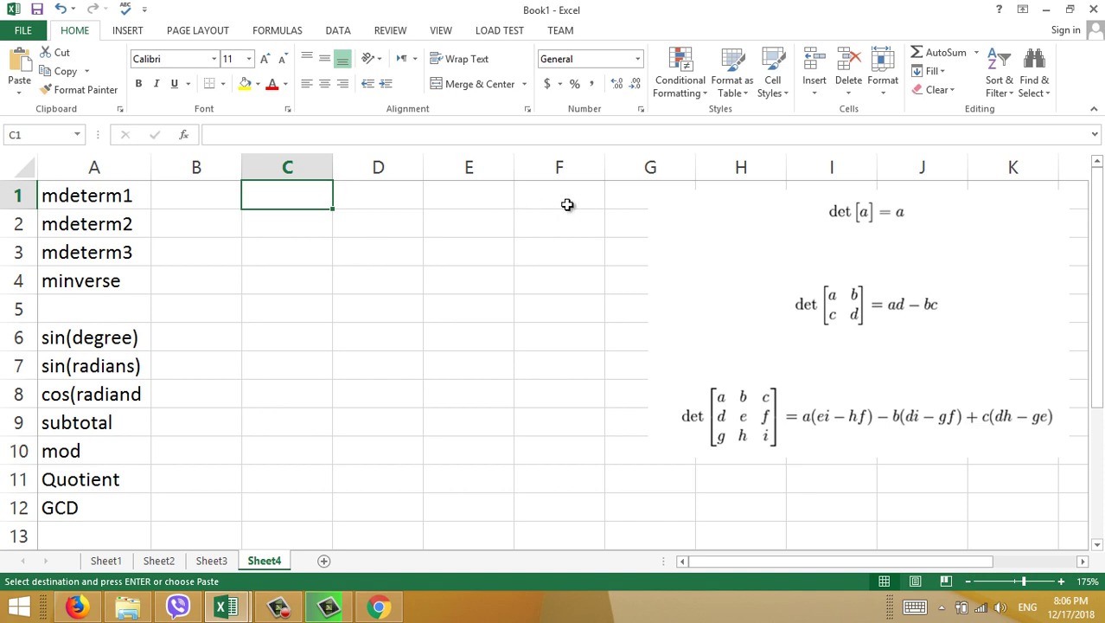
left_click(499, 202)
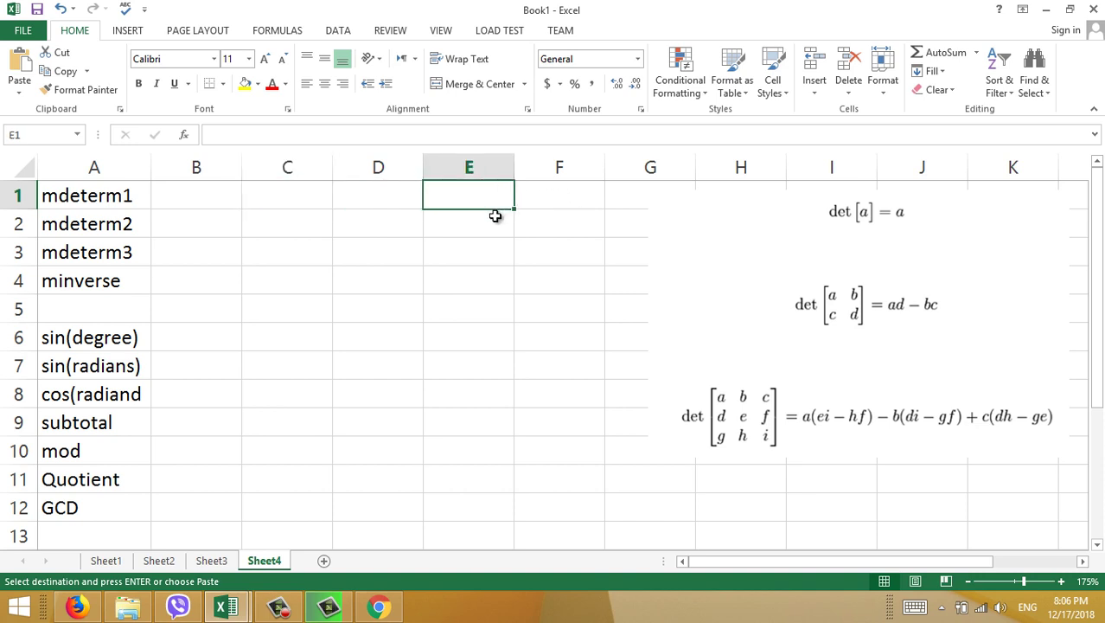
left_click(397, 202)
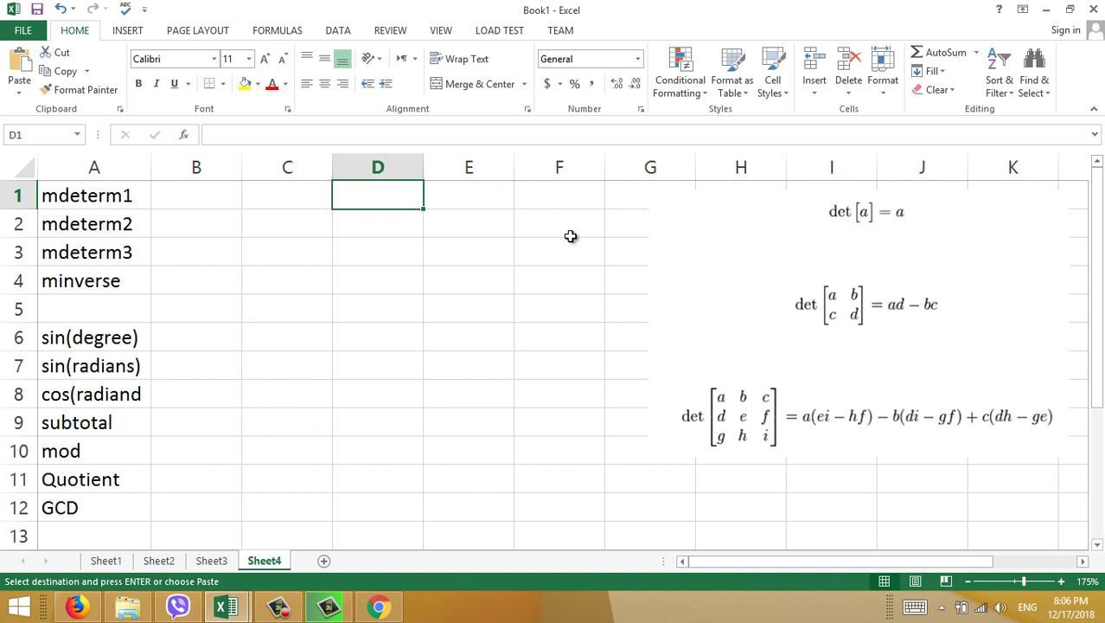
left_click(745, 255)
left_click_drag(840, 370, 836, 449)
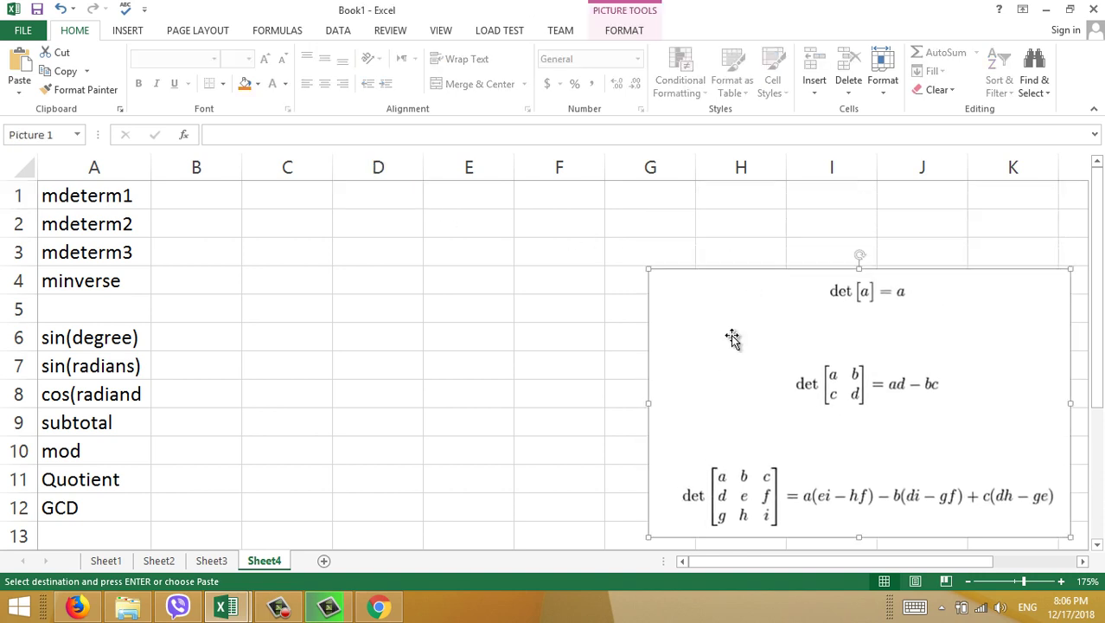
left_click(467, 202)
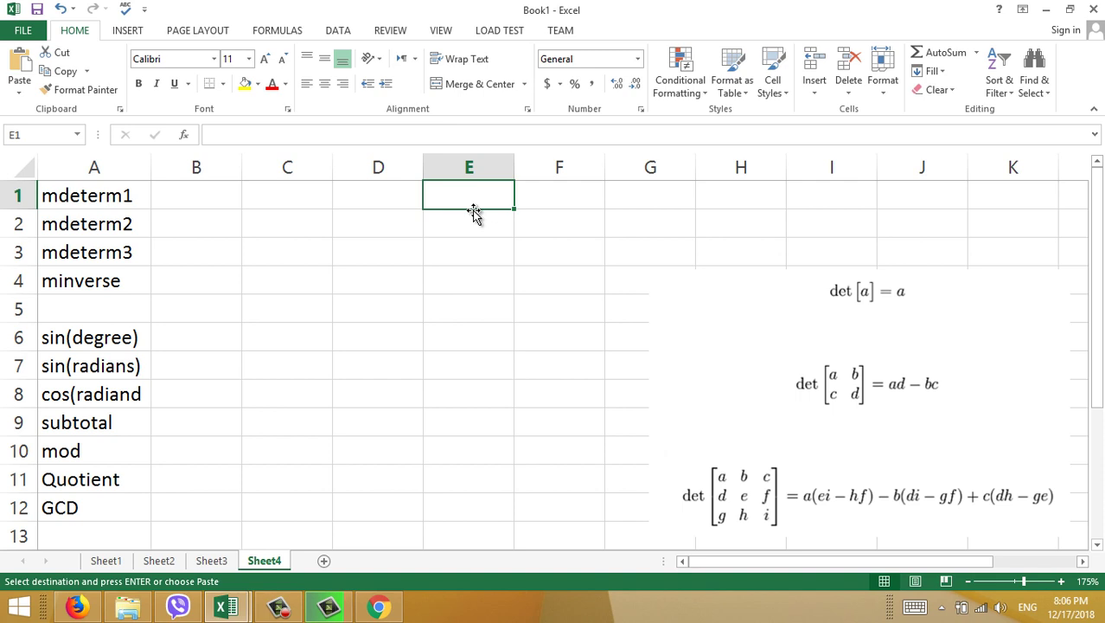
- Enter 1, 2 and 3 across E1:G1, correcting a mistyped value in G1
type("1")
key("Tab")
type("2")
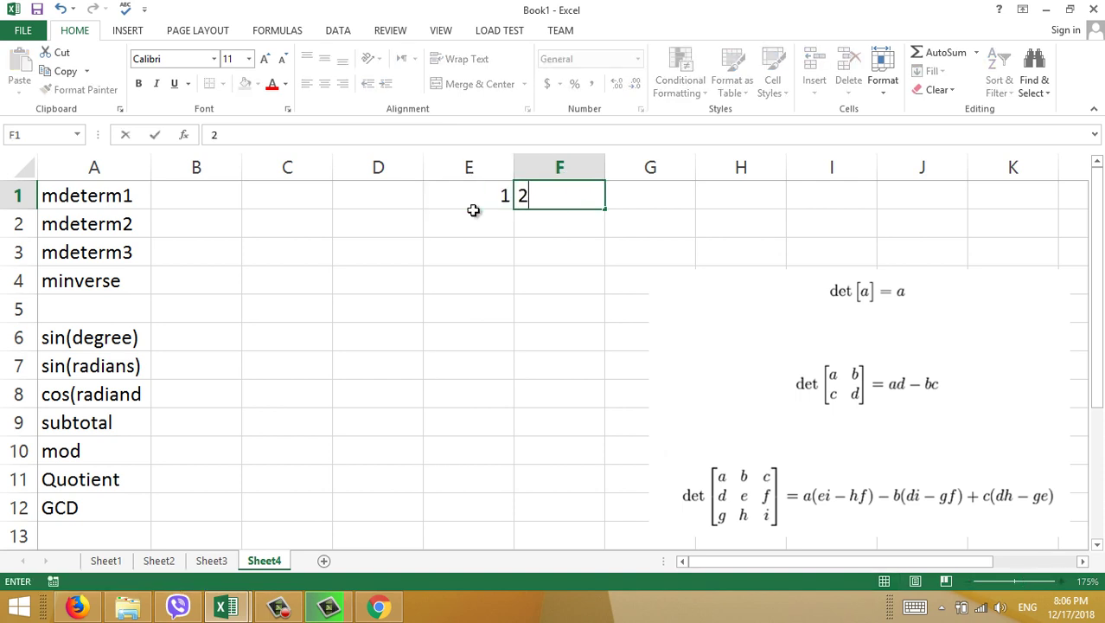
key("Tab")
type("2")
key("BackSpace")
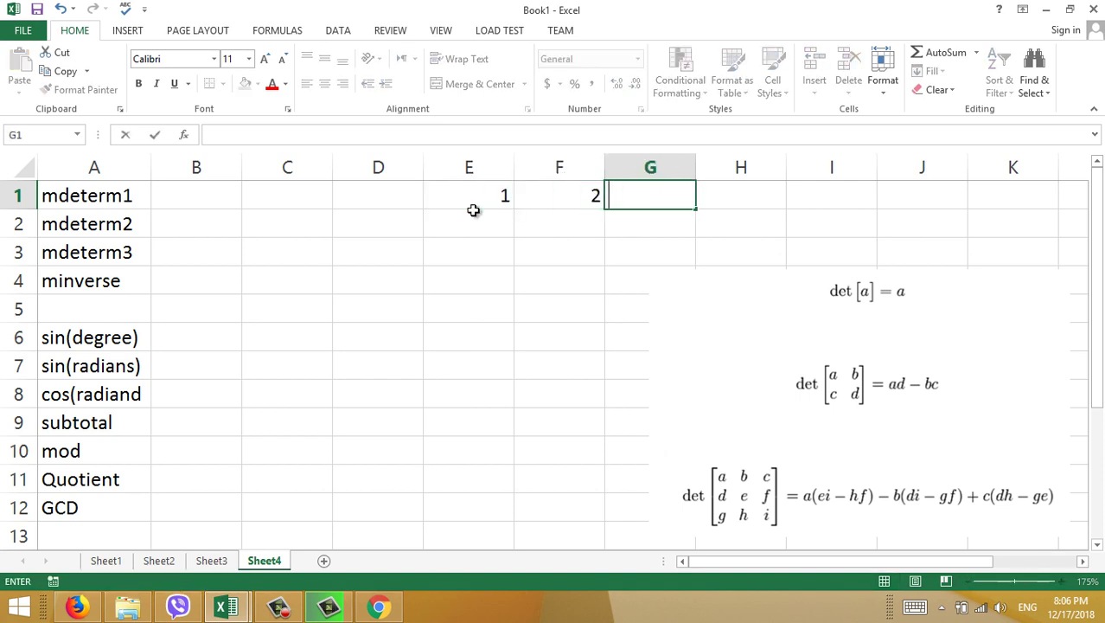
type("3")
key("Tab")
key("Return")
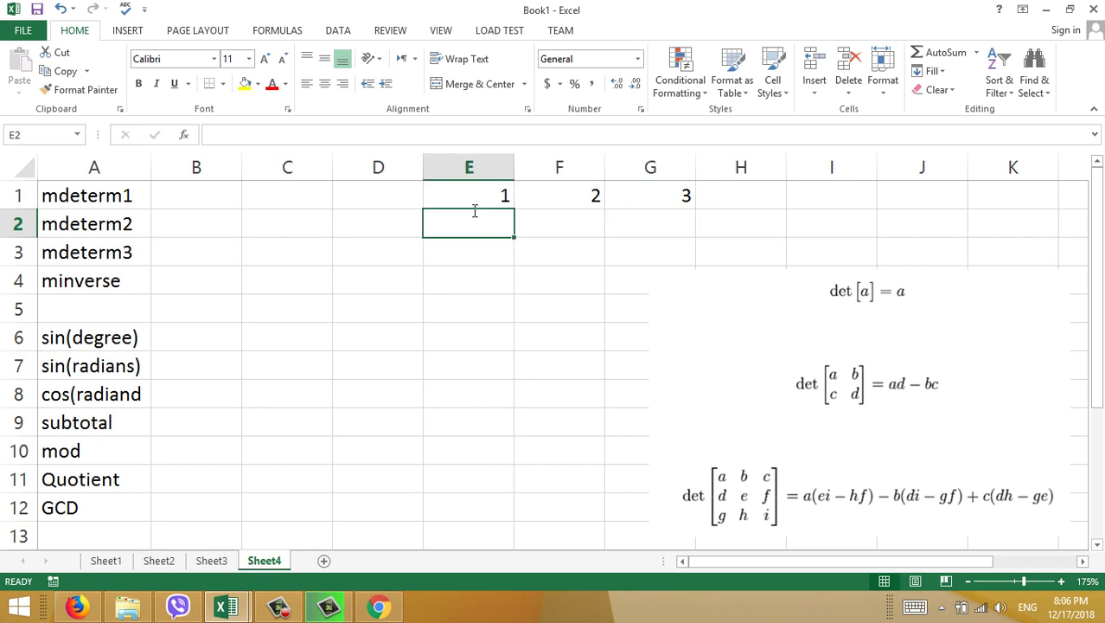
- Enter 4, 5 and 6 across E2:G2
type("4")
key("Tab")
type("5")
key("Tab")
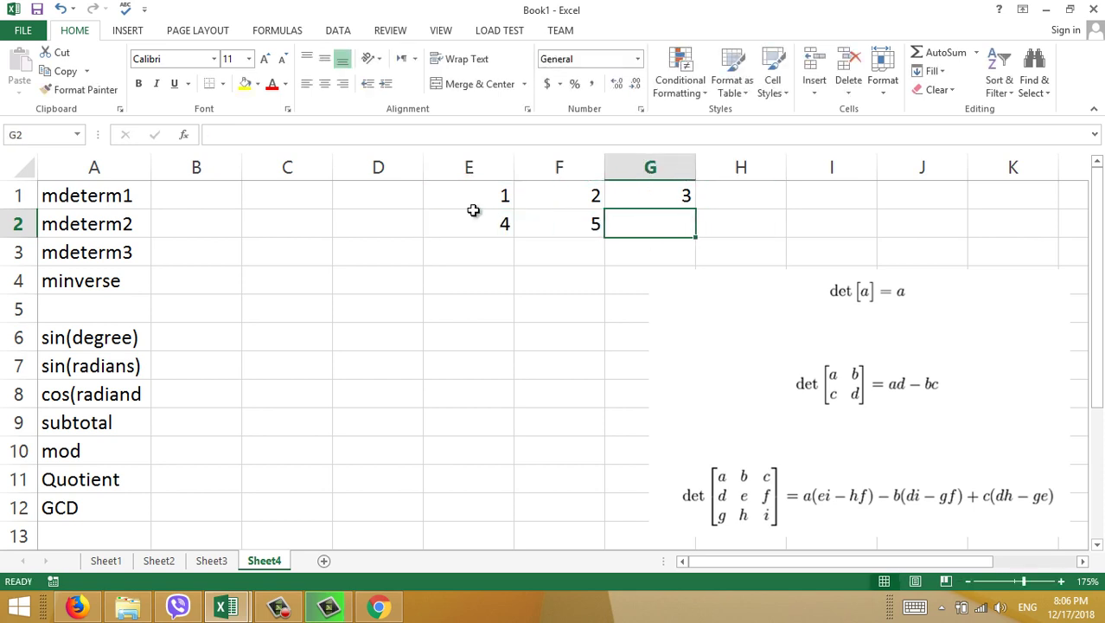
type("6")
key("Tab")
key("Return")
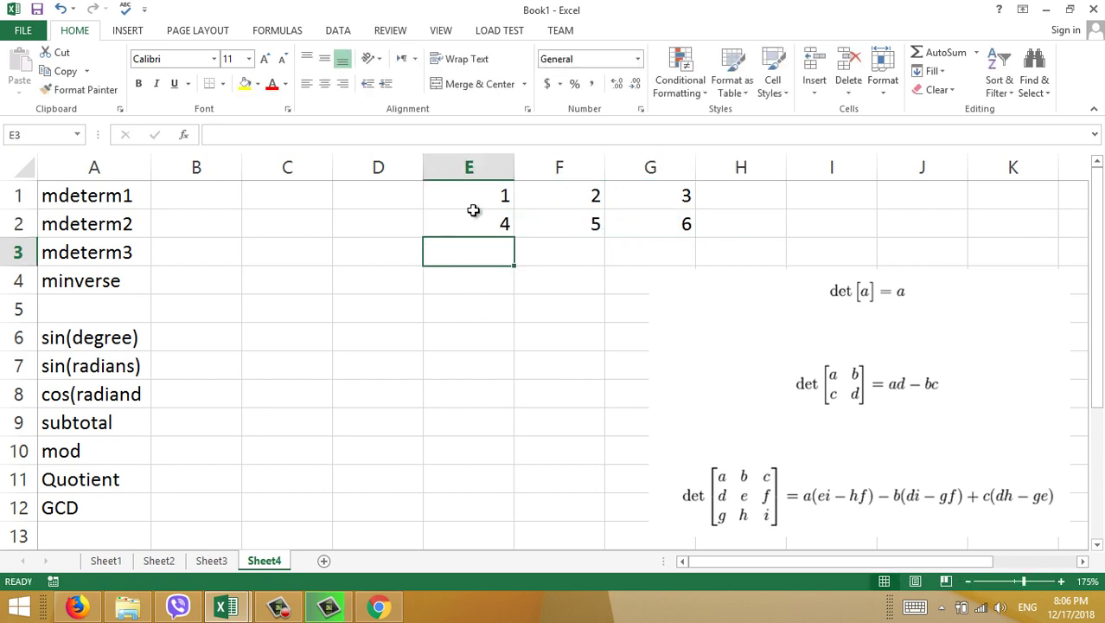
- Enter 7, 8 and 9 across E3:G3
type("7")
key("Tab")
type("8")
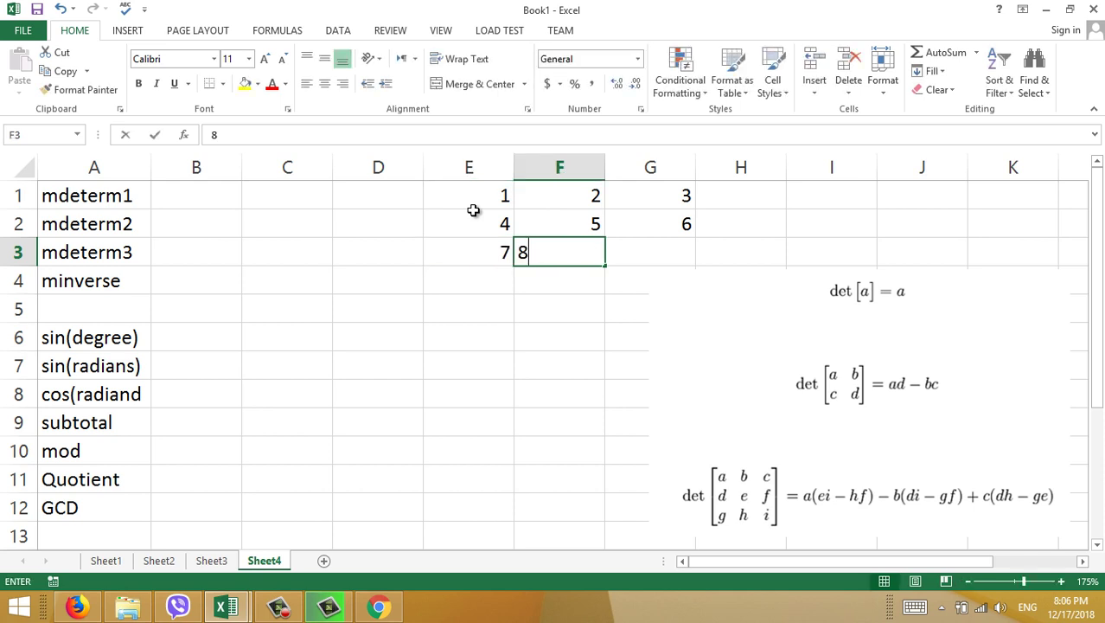
key("Tab")
type("9")
key("Tab")
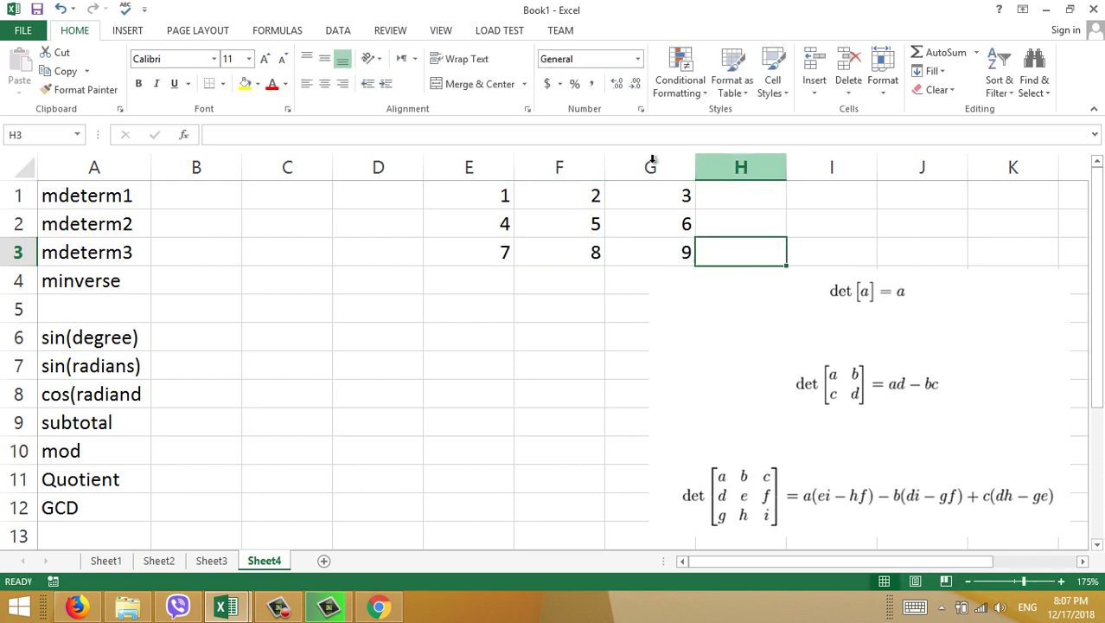
- Autofit columns E, F and G and shift the formula picture up beside the matrix over J1–M10
double_click(603, 160)
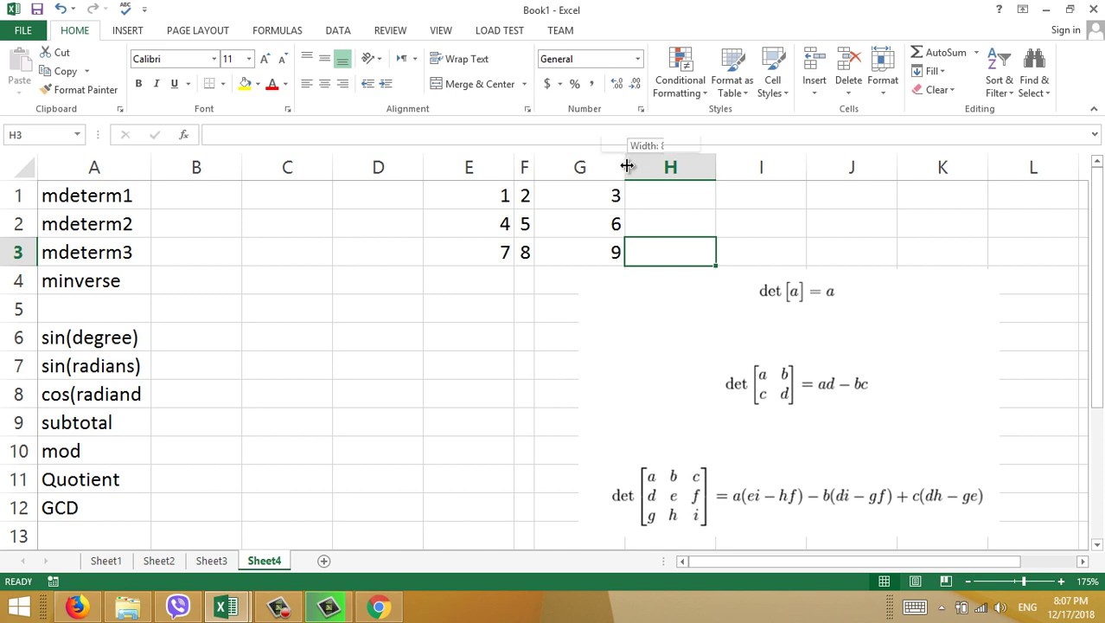
double_click(624, 161)
left_click_drag(653, 346, 728, 276)
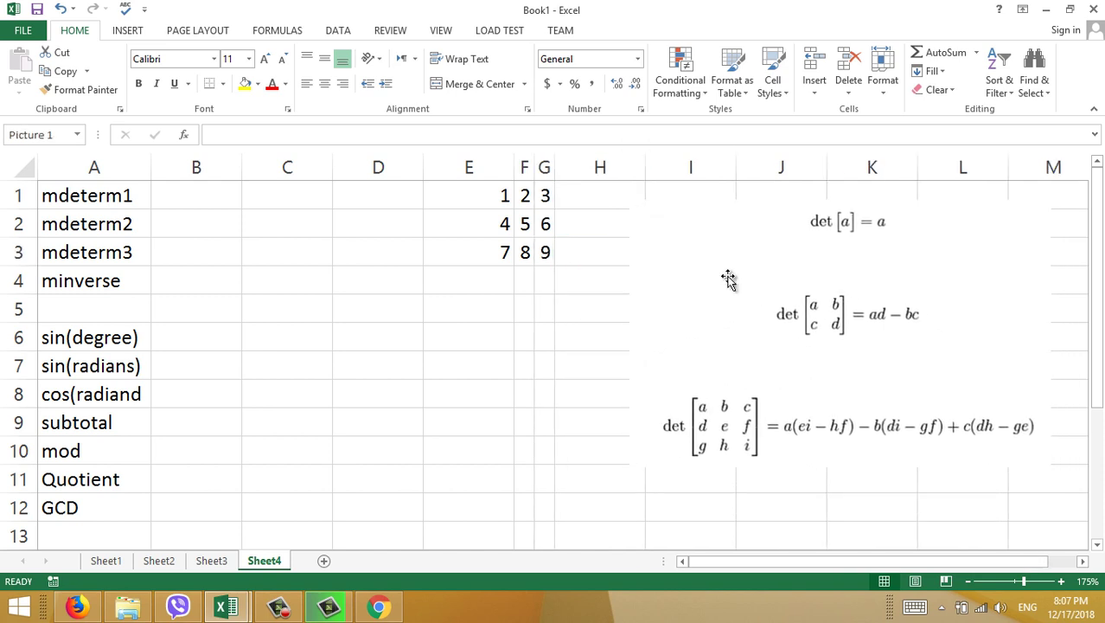
double_click(514, 167)
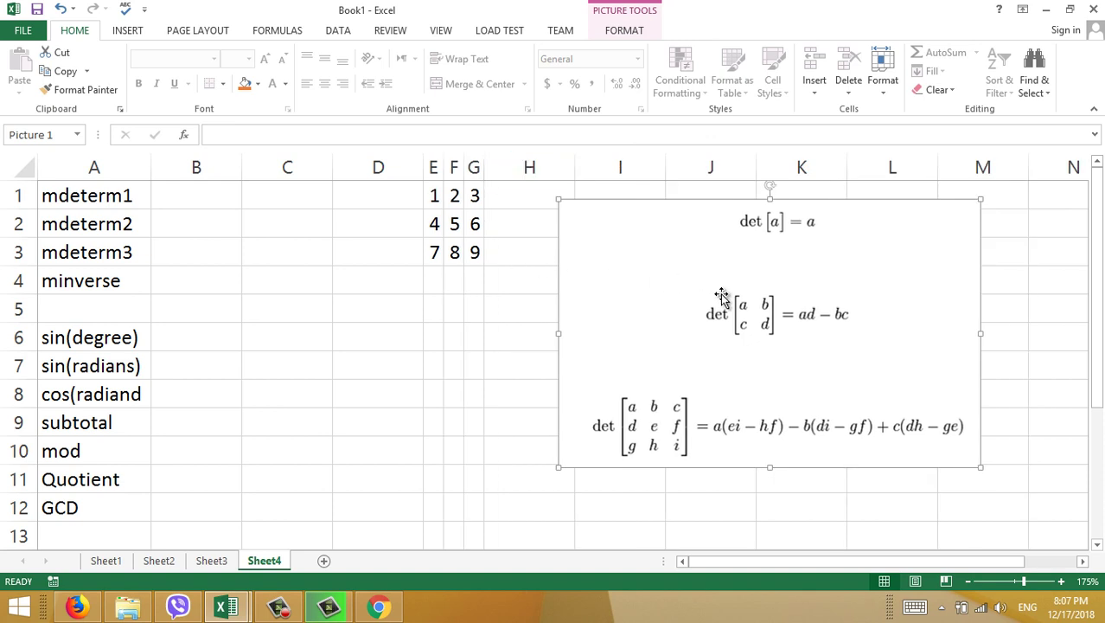
left_click_drag(720, 295, 789, 290)
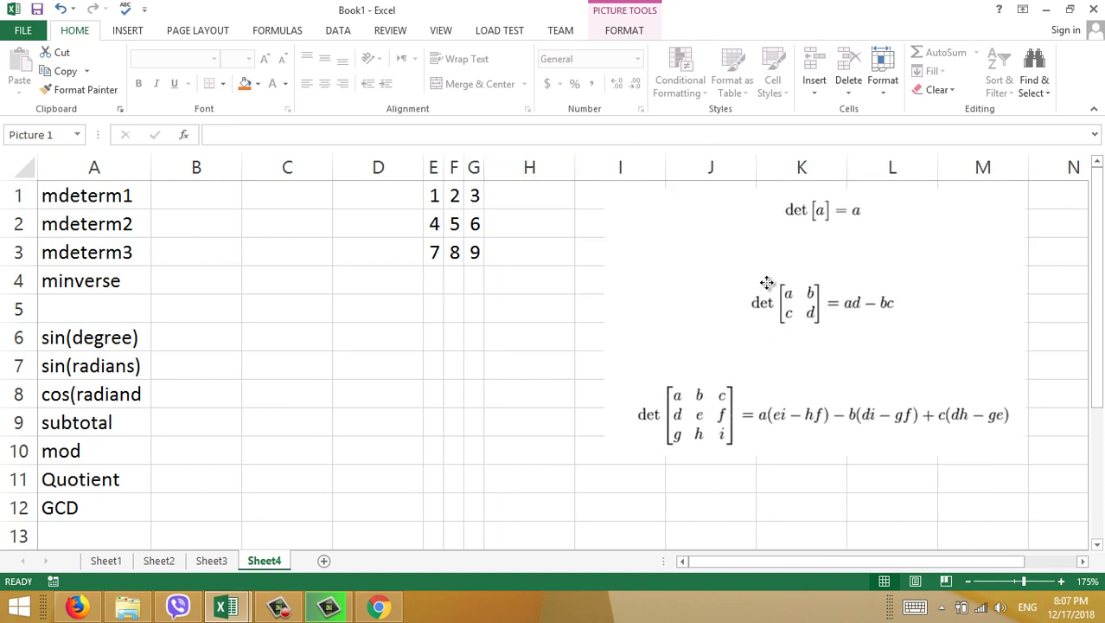
left_click(202, 197)
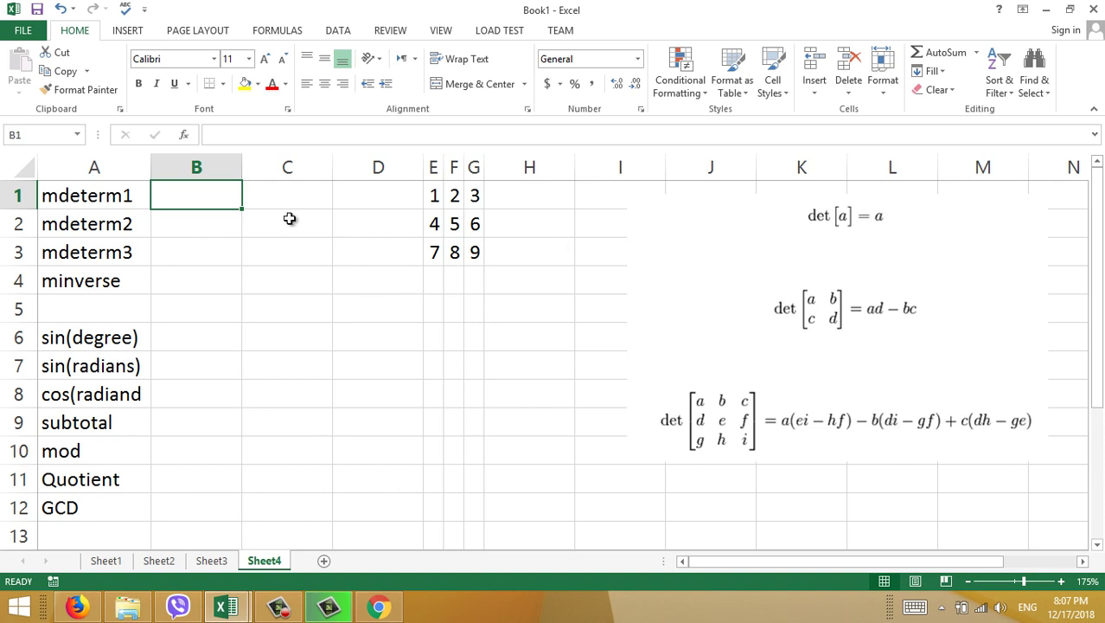
- Enter =MDETERM(E1) in B1, returning 1
type("=")
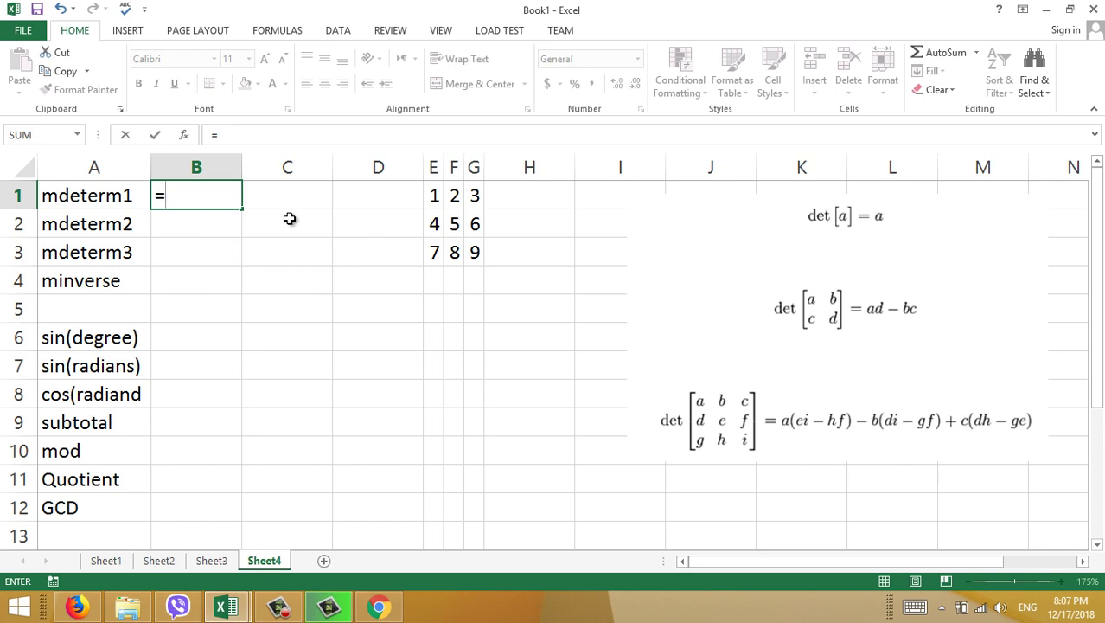
type("m")
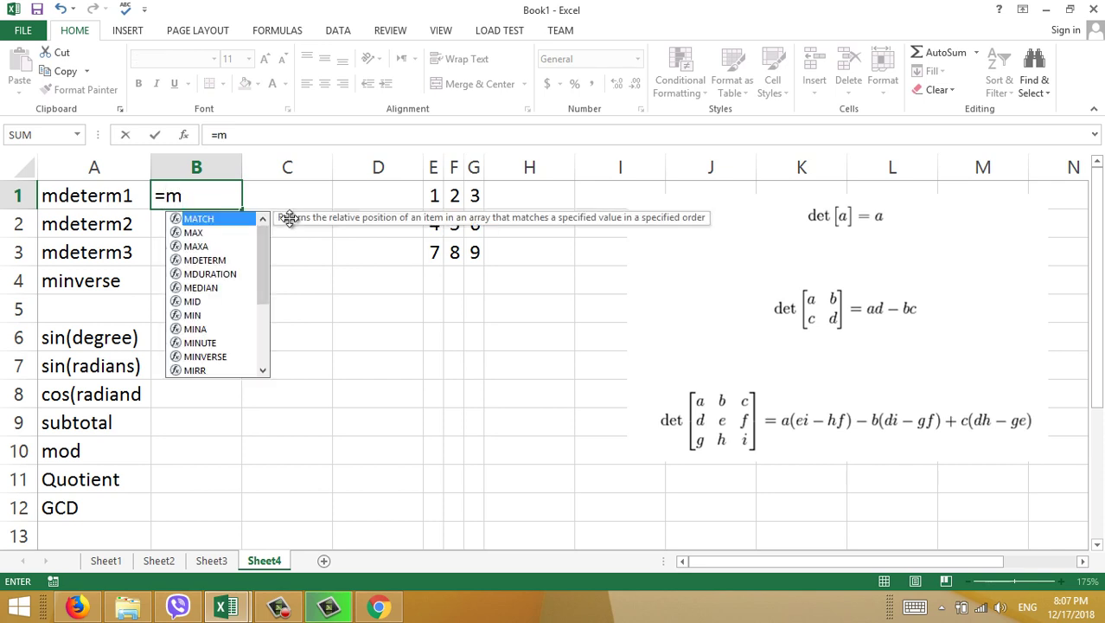
type("mde")
key("BackSpace")
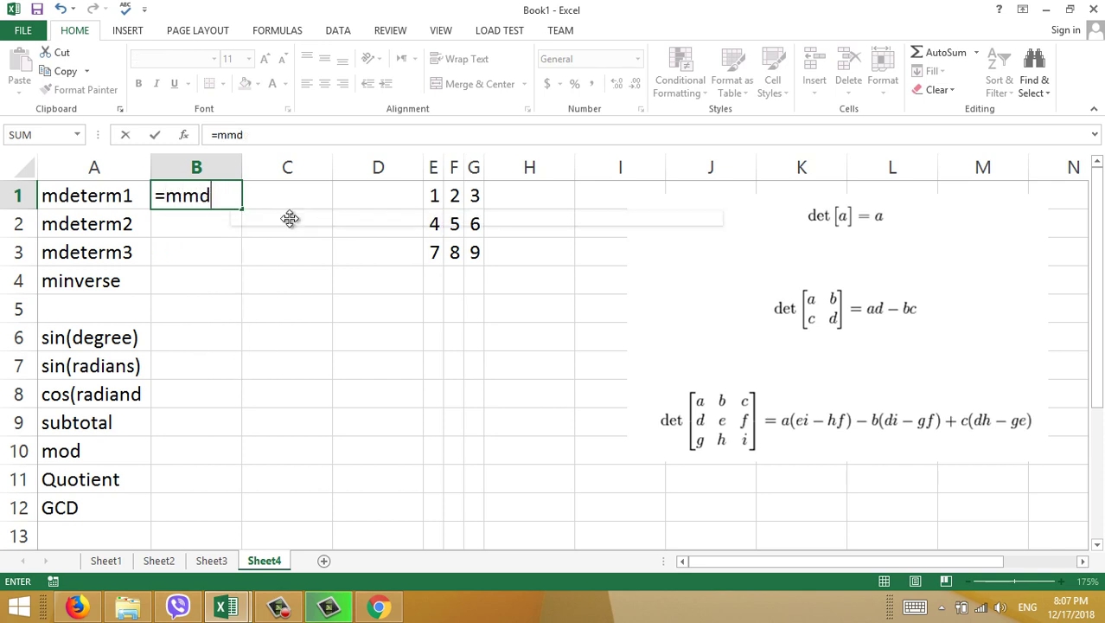
key("BackSpace")
key("BackSpace")
key("BackSpace")
type("de")
key("Tab")
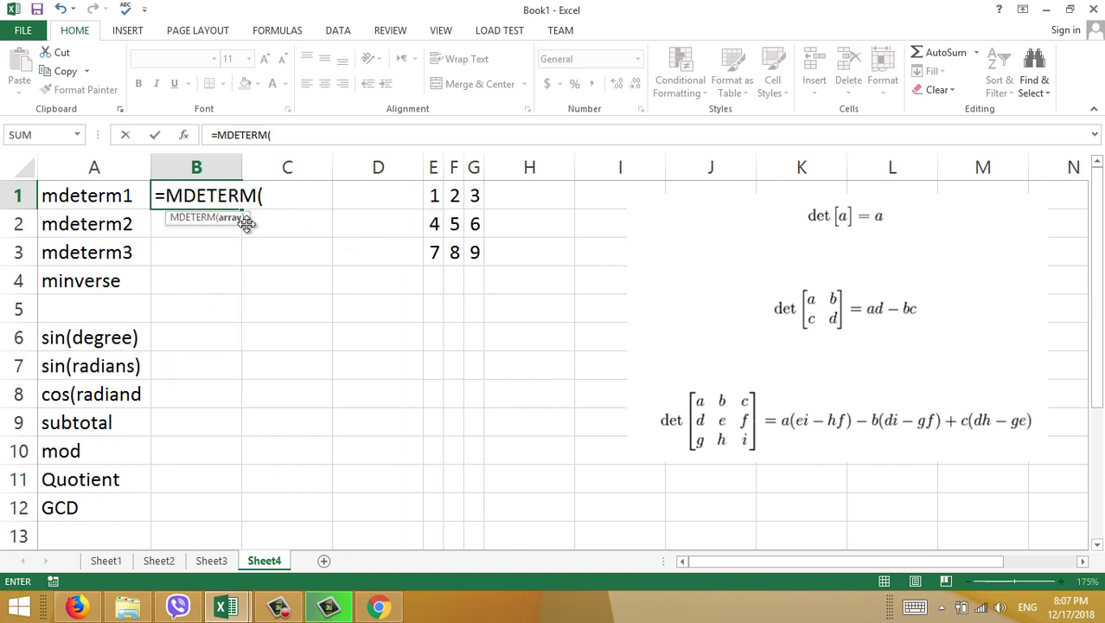
left_click(433, 196)
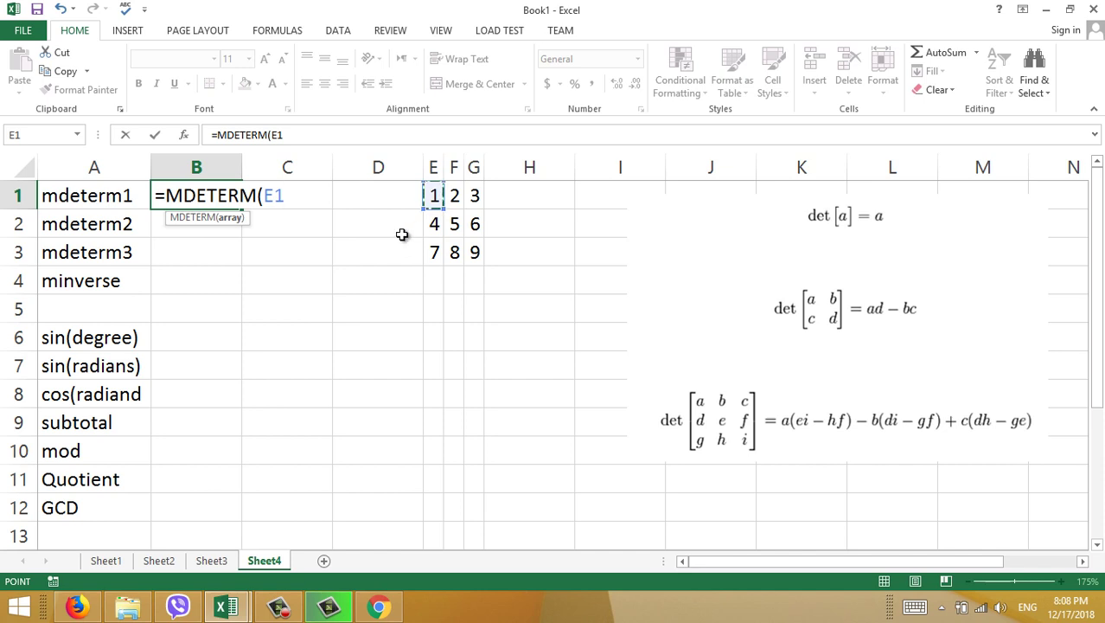
key("Return")
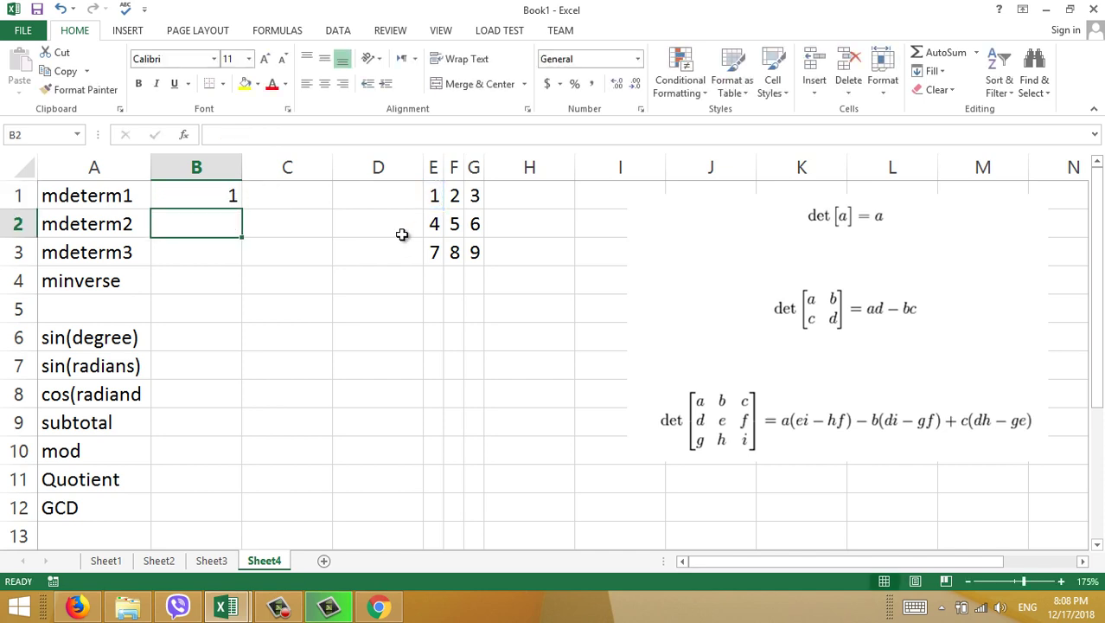
- Enter =MDETERM(E1:F2) in B2, returning -3
type("=m")
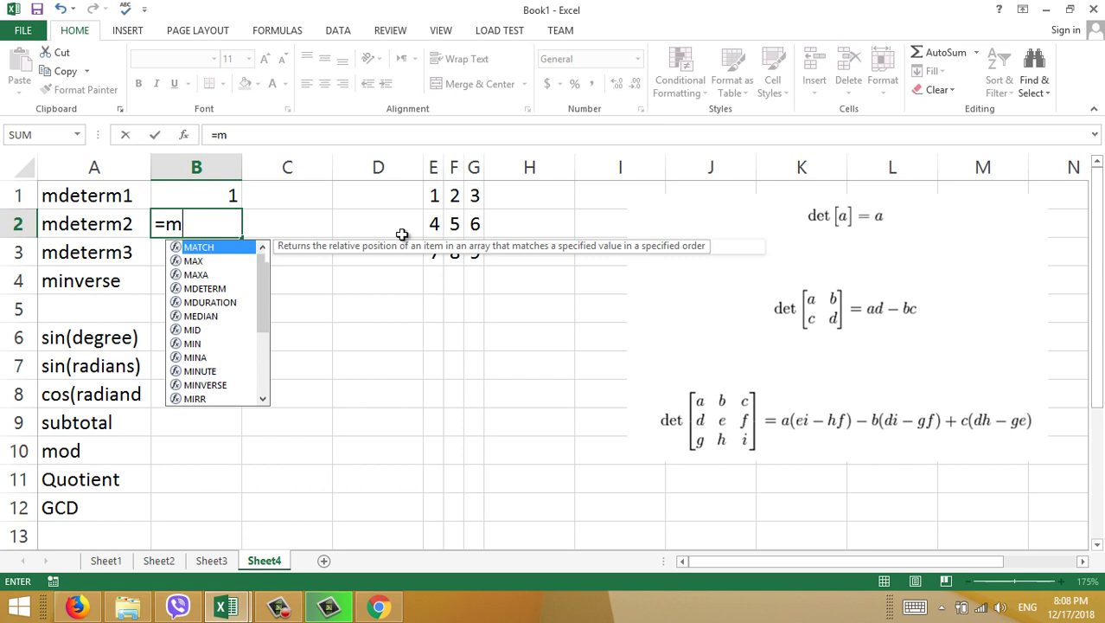
type("m")
key("BackSpace")
type("de")
key("Tab")
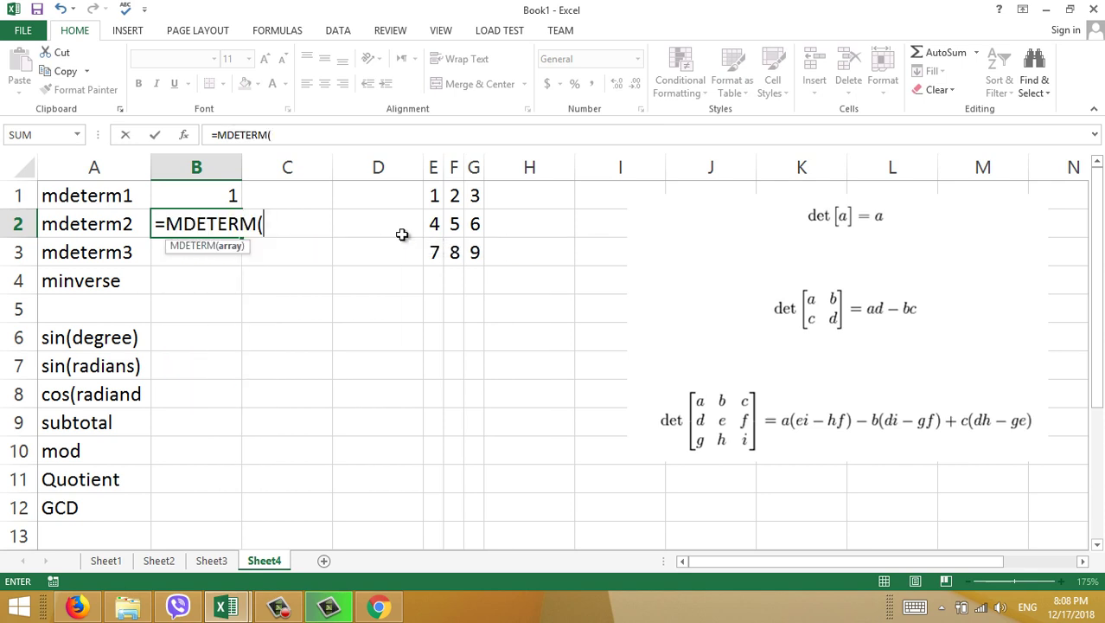
left_click_drag(431, 193, 448, 239)
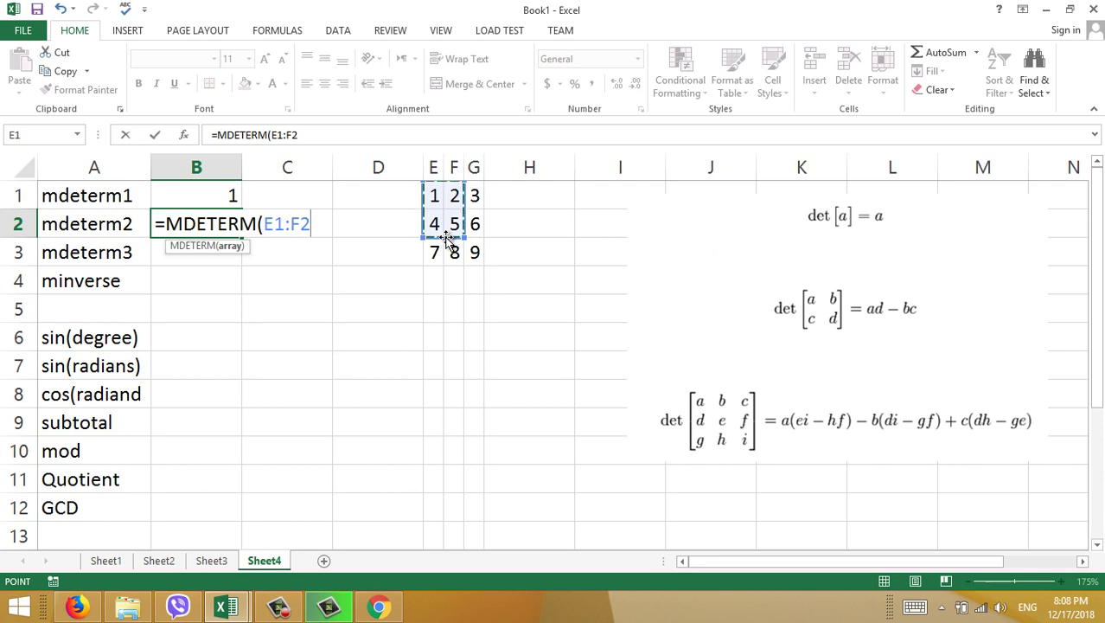
key("Return")
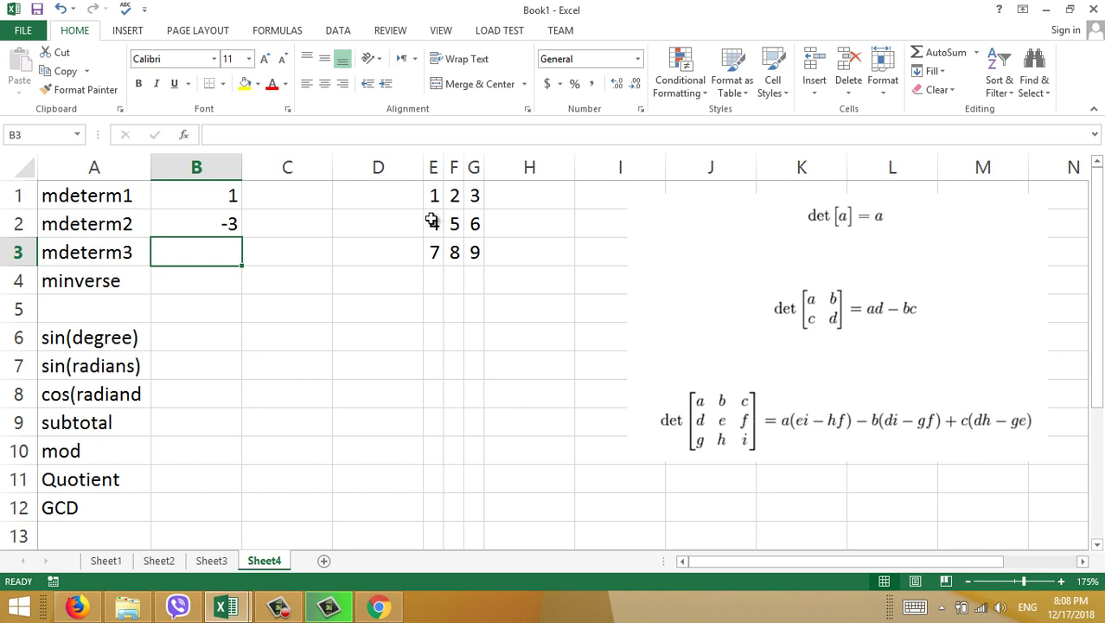
- Enter =MDETERM(E1:G3) in B3, returning 6.66134E-16
left_click(217, 279)
left_click(219, 258)
type("=")
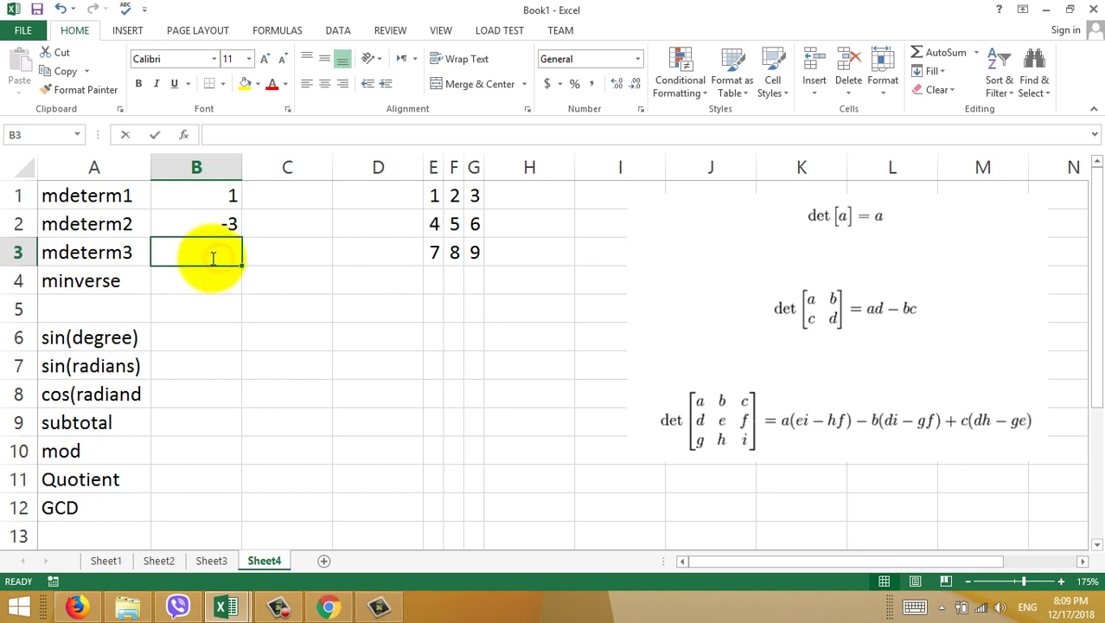
type("mde")
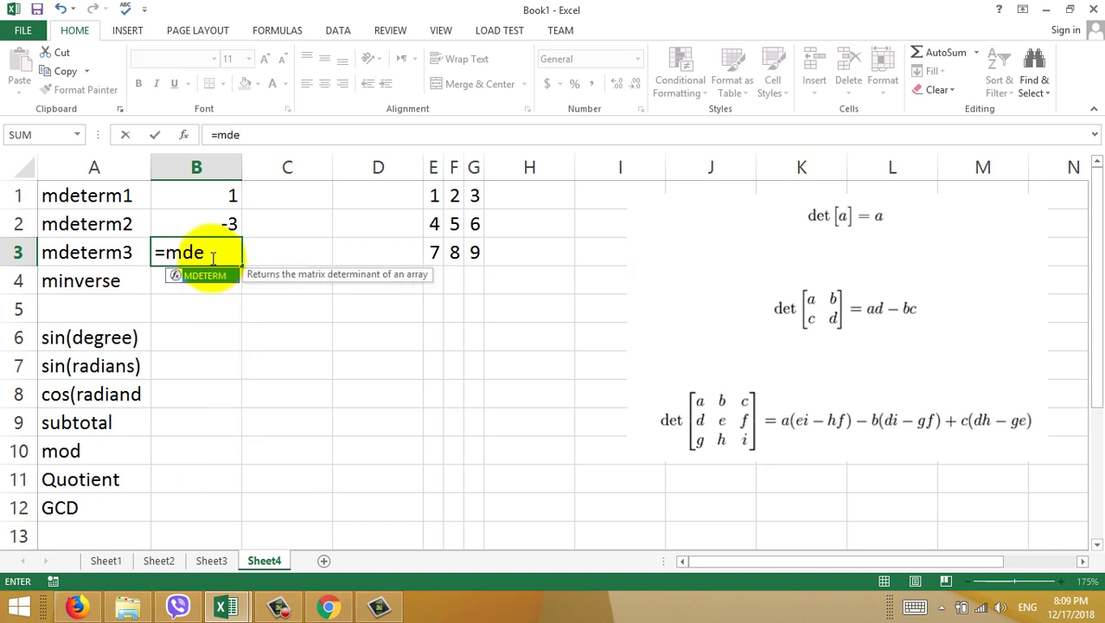
key("Tab")
left_click_drag(434, 196, 467, 247)
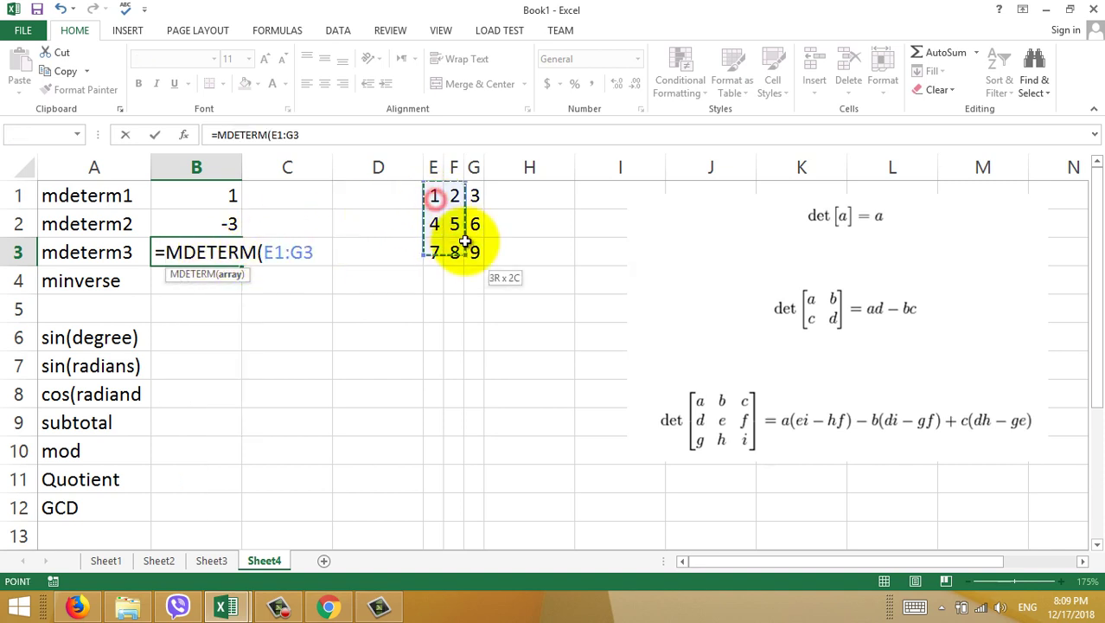
key("Return")
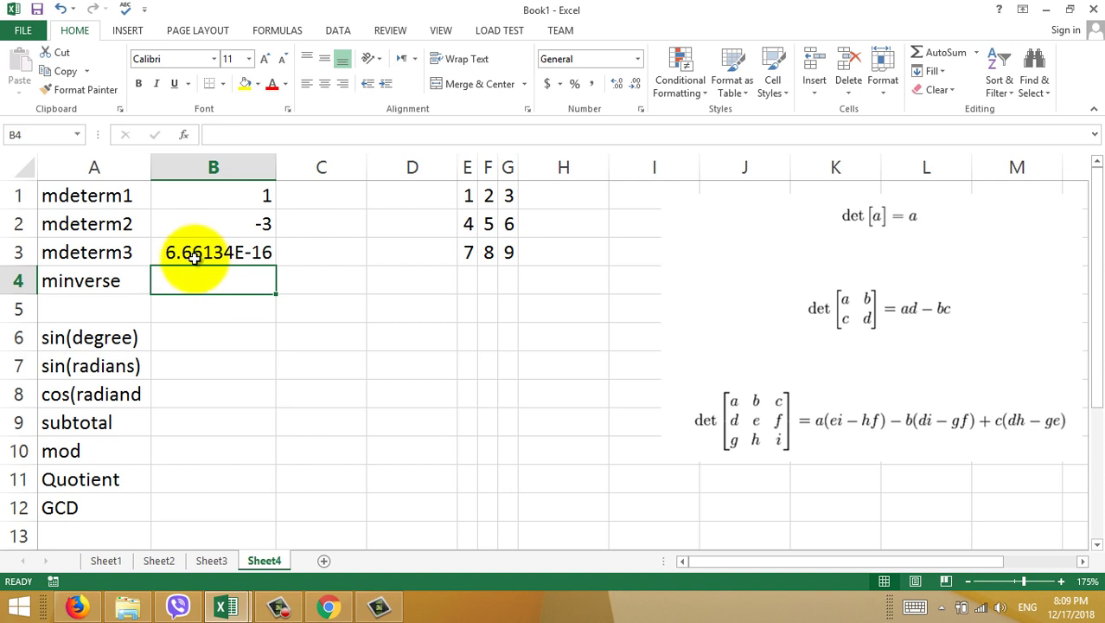
- Select C4:D5 as the 2×2 output range for the inverse of E1:F2
left_click(111, 280)
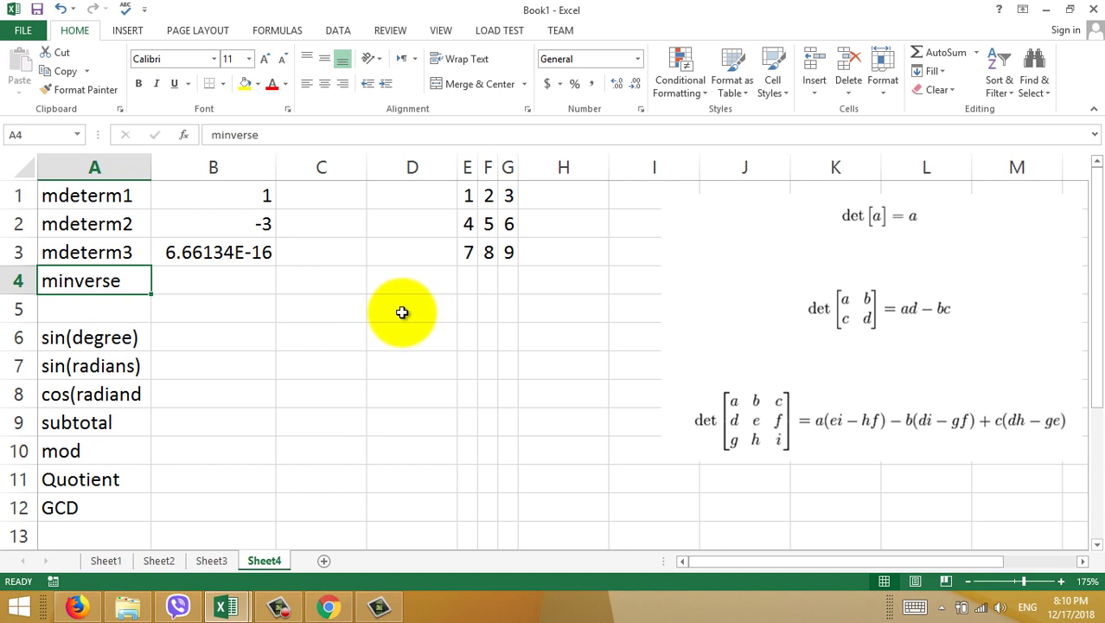
left_click(465, 195)
left_click_drag(466, 195, 489, 224)
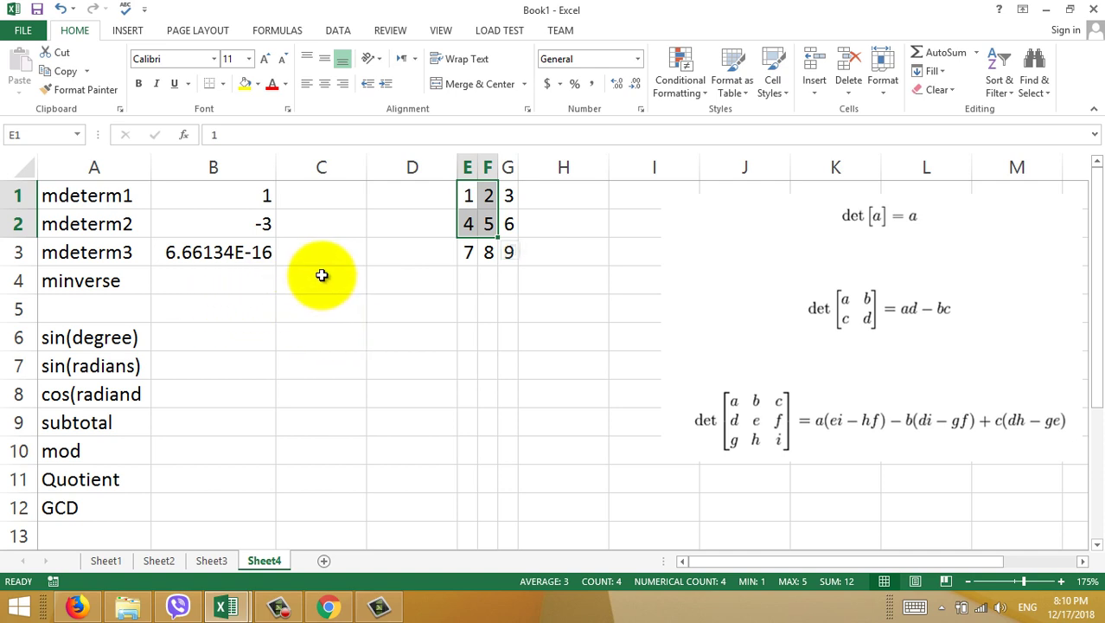
left_click_drag(320, 275, 390, 318)
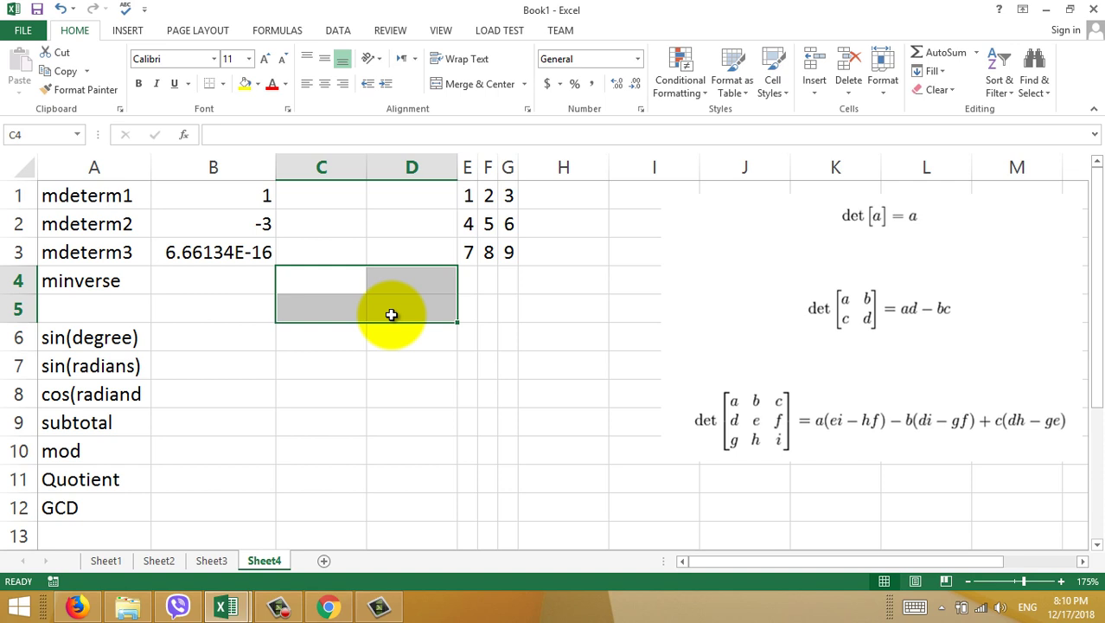
- Enter =MINVERSE(E1:F2) as an array formula in C4:D5, giving -1.66667, 0.66667, 1.33333, -0.33333
type("=")
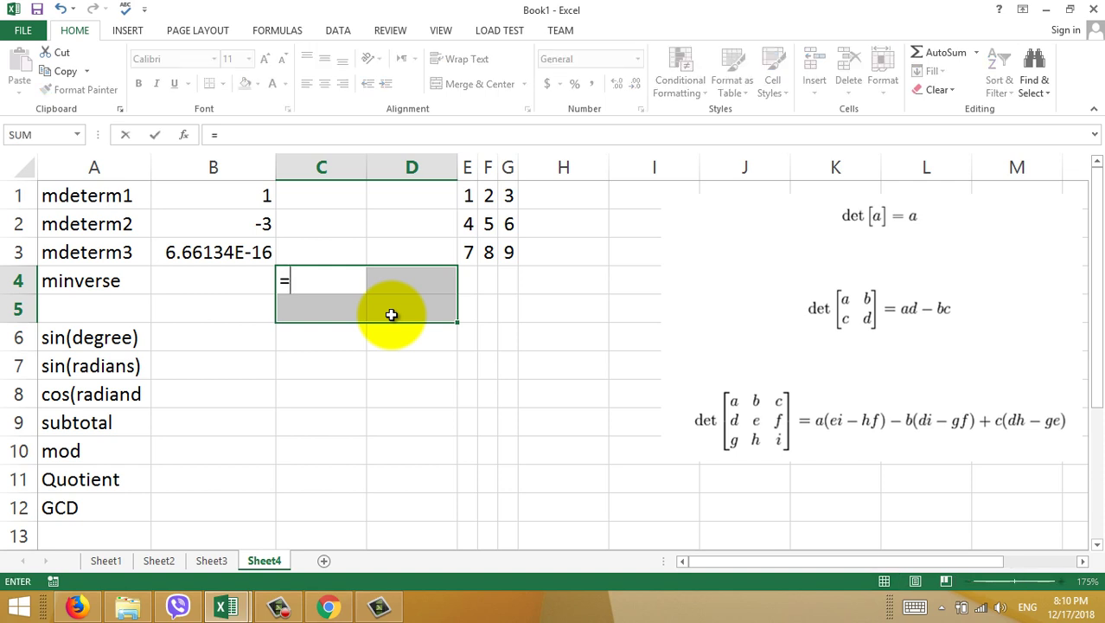
type("min")
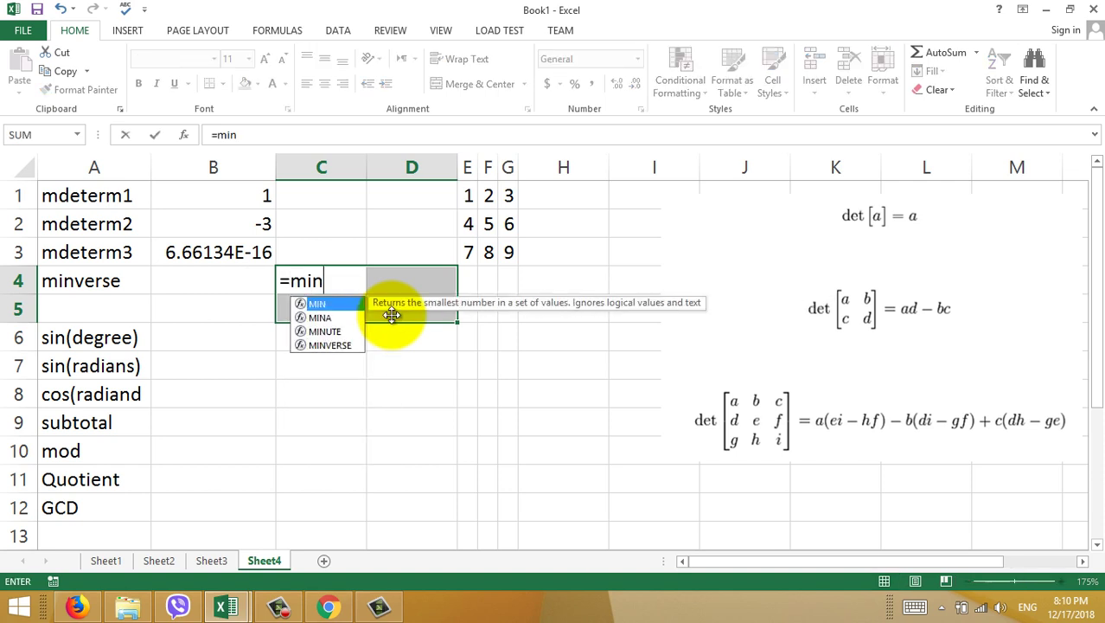
key("Down")
key("Down")
key("Down")
key("Tab")
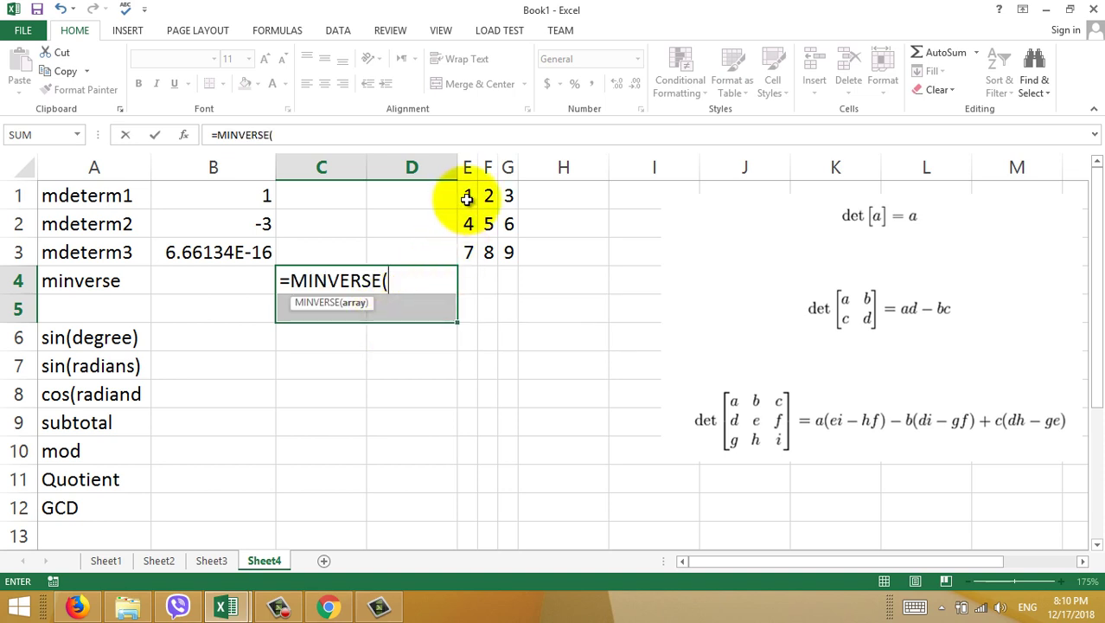
left_click_drag(467, 198, 488, 224)
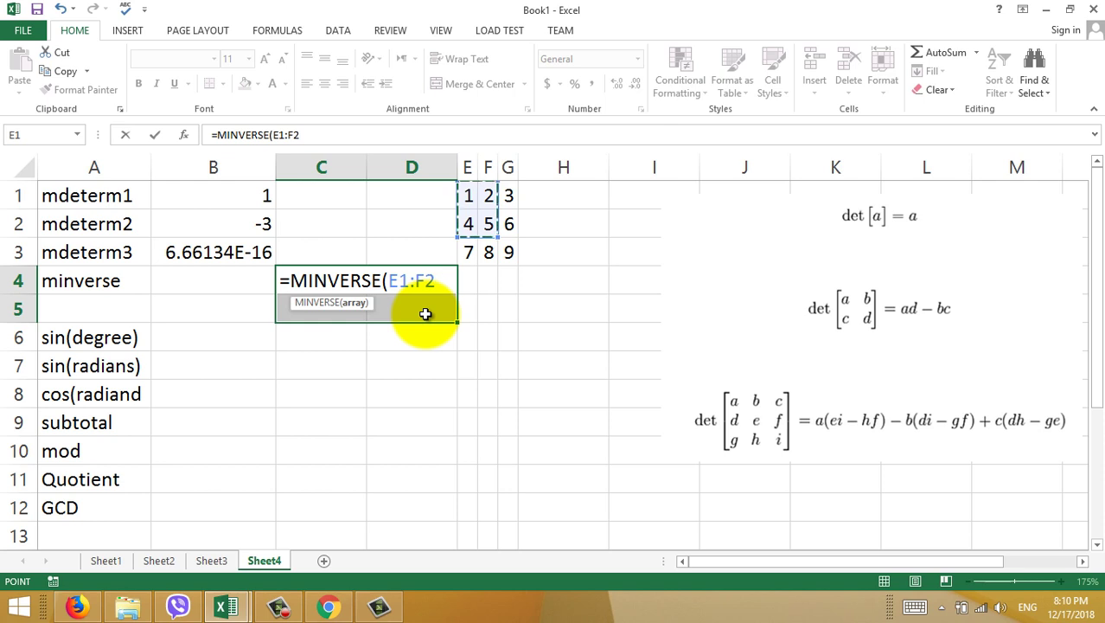
key("ctrl+shift+Return")
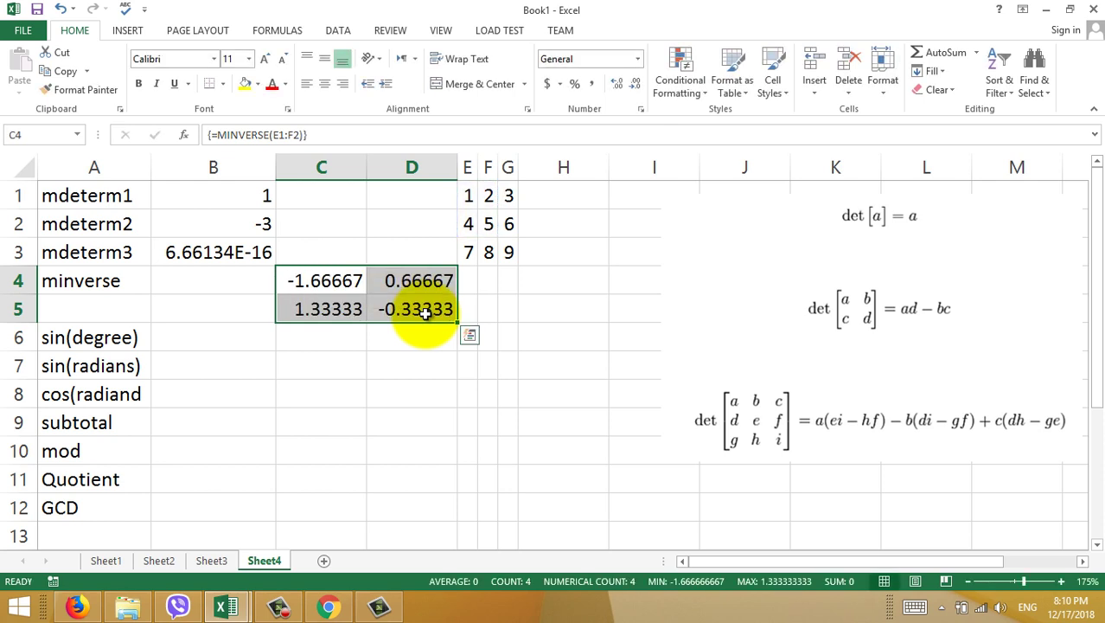
left_click_drag(325, 279, 395, 309)
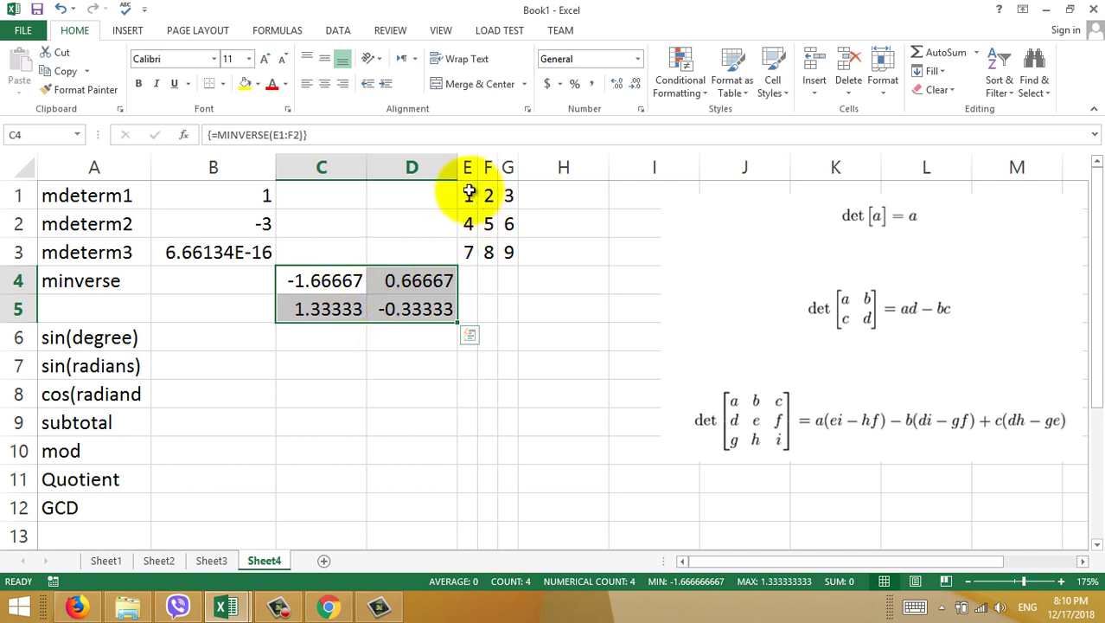
left_click_drag(468, 196, 490, 224)
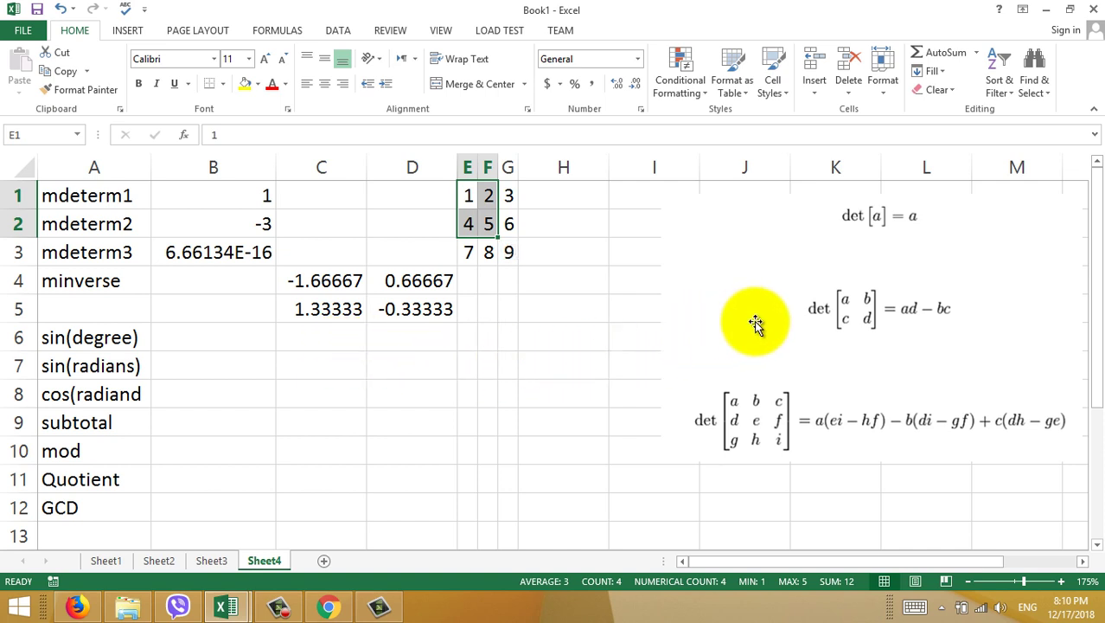
- Shrink the formulas picture into columns K–M and select H4:J6 for the 3×3 inverse
left_click(790, 315)
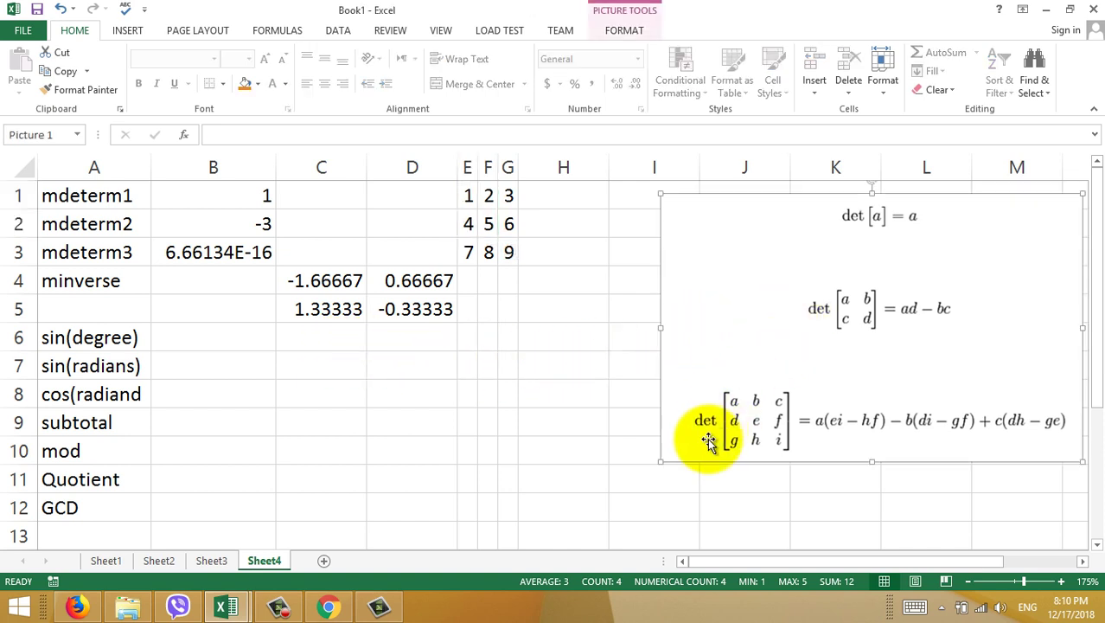
left_click_drag(660, 462, 839, 365)
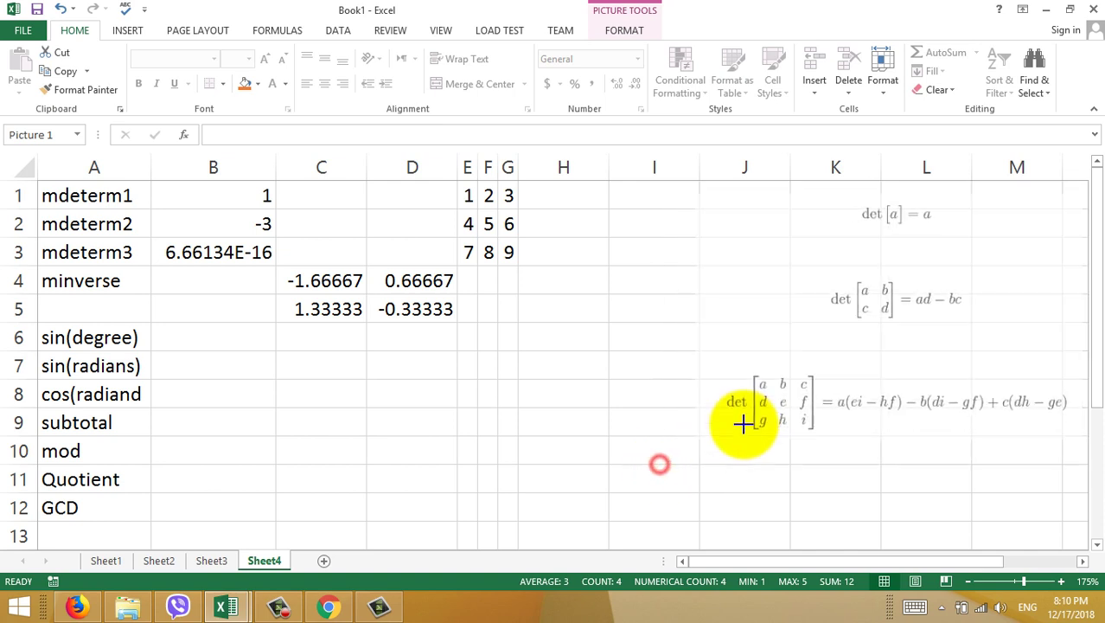
left_click_drag(579, 288, 736, 344)
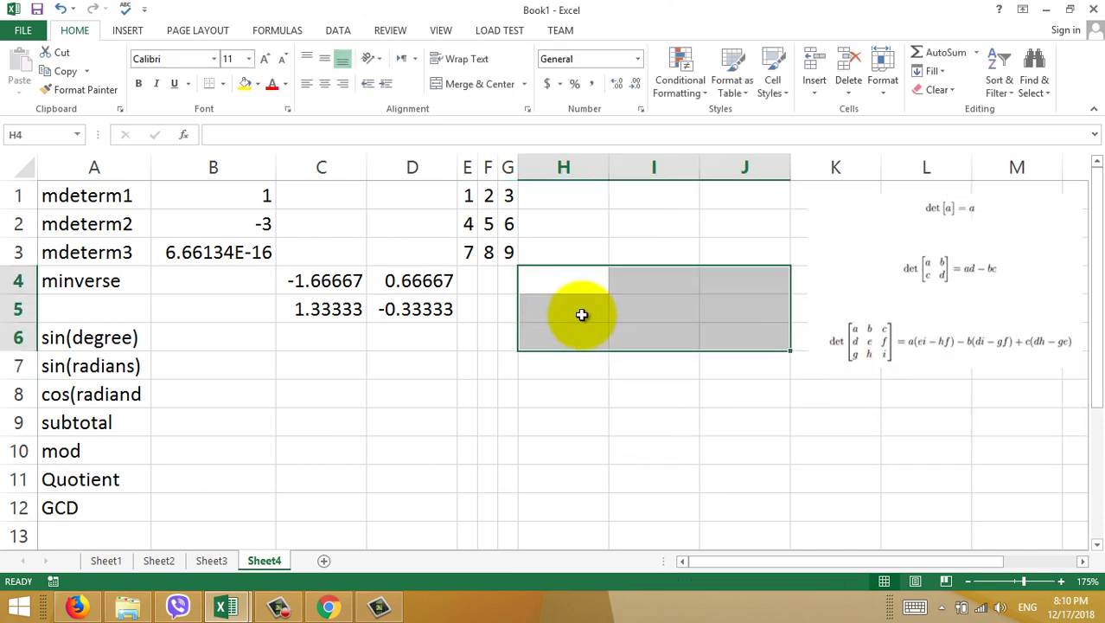
- Enter =MINVERSE(E1:G3) as an array formula in H4:J6, yielding values like -4.5036E+15
type("=min")
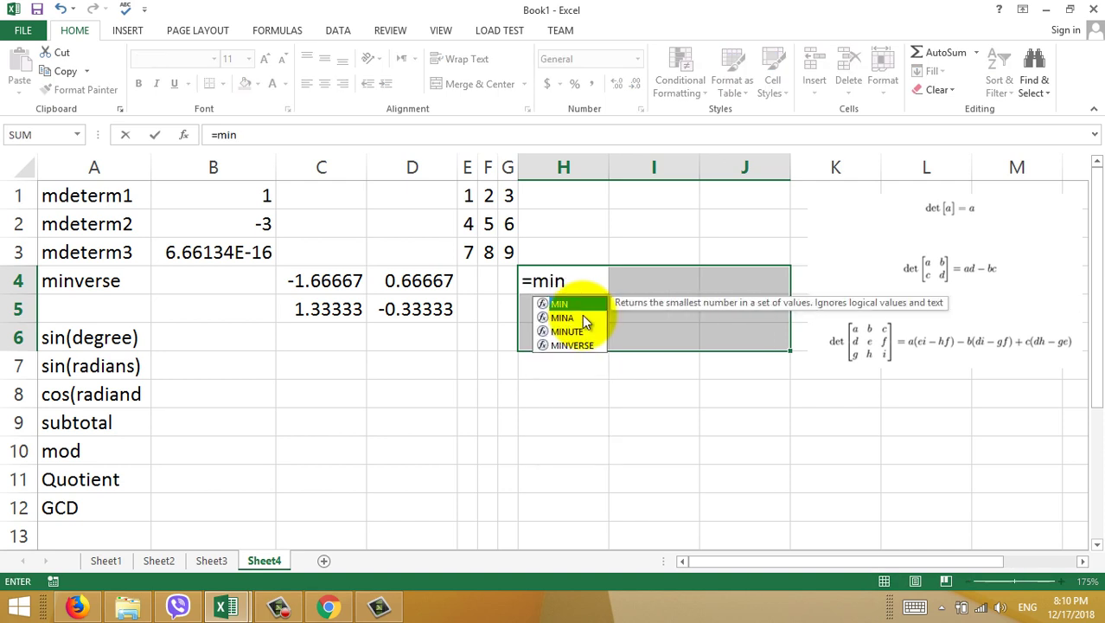
double_click(567, 345)
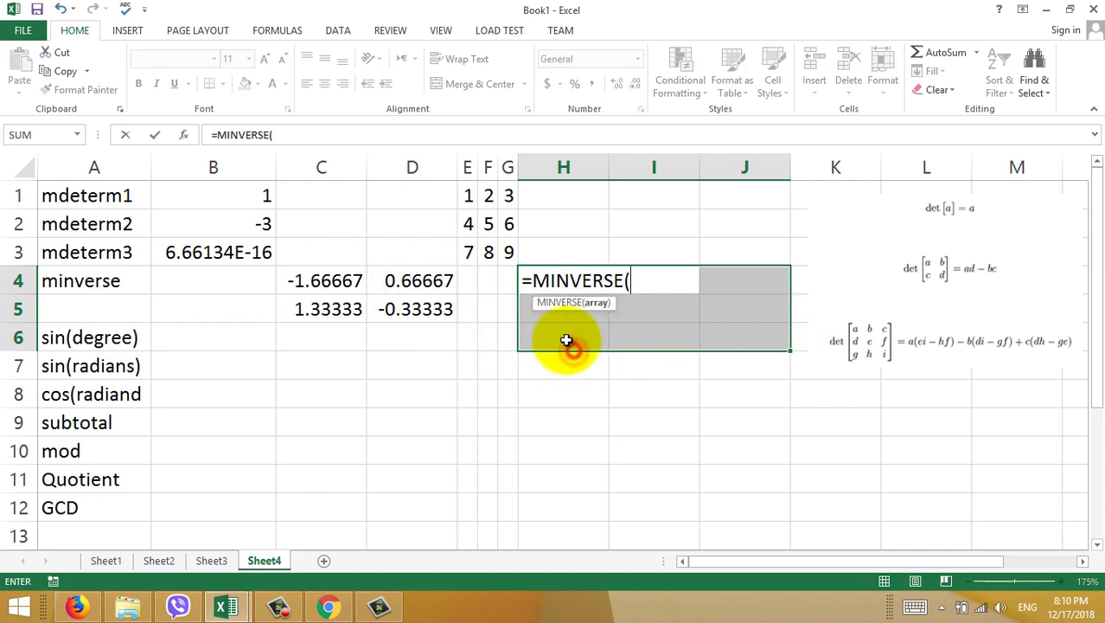
left_click_drag(468, 196, 505, 252)
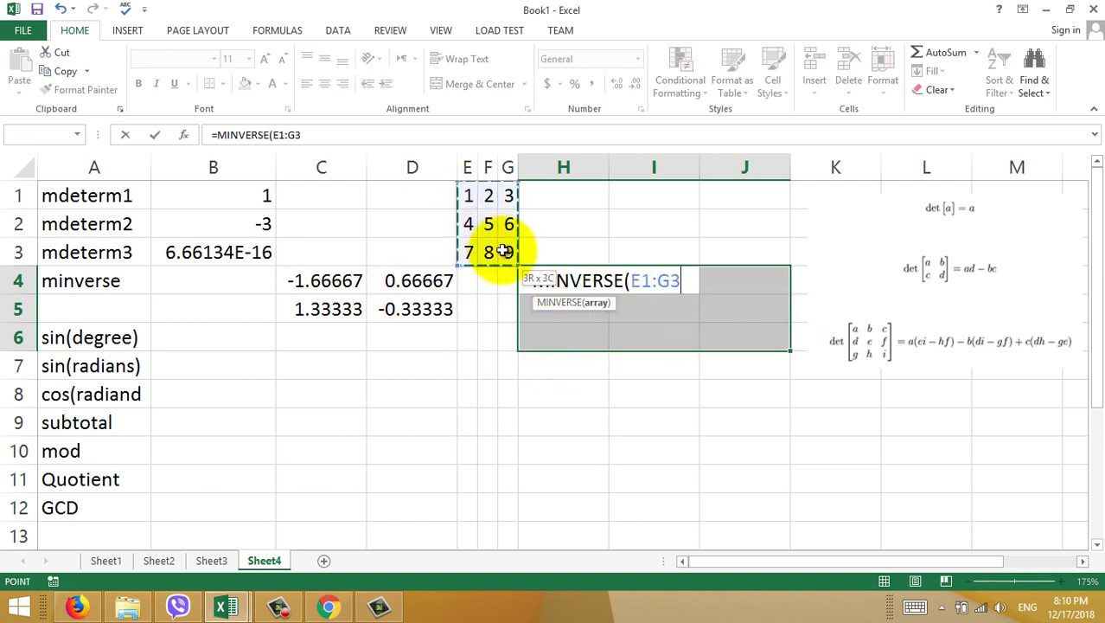
key("ctrl+shift+Return")
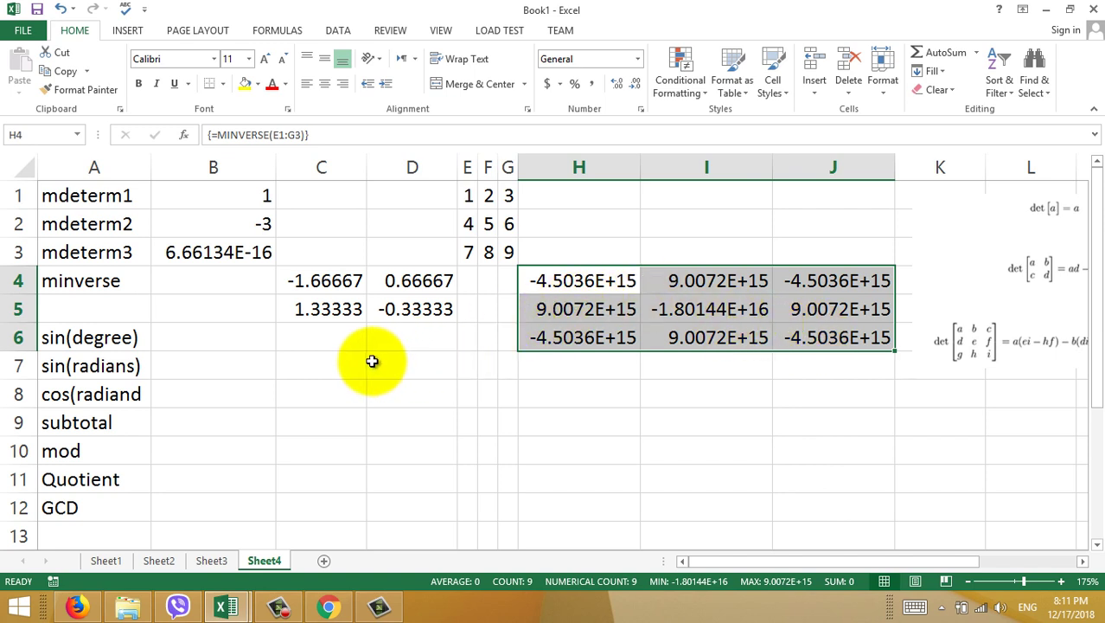
- Inspect the H4 array formula in the formula bar and re-commit it unchanged
left_click_drag(331, 134, 218, 134)
left_click(320, 135)
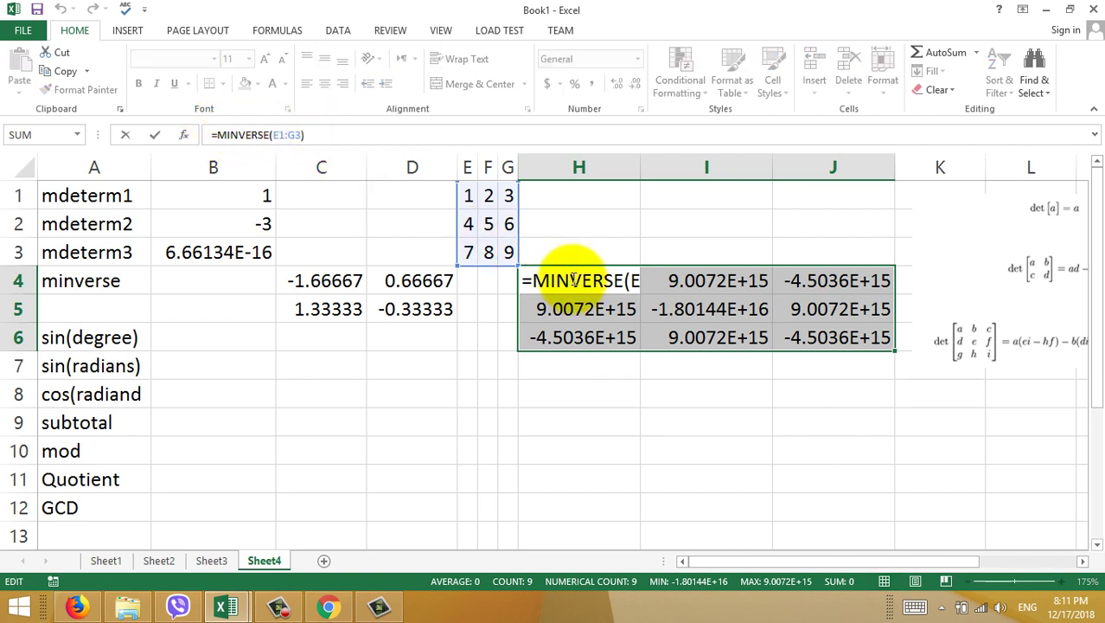
key("ctrl+shift+Return")
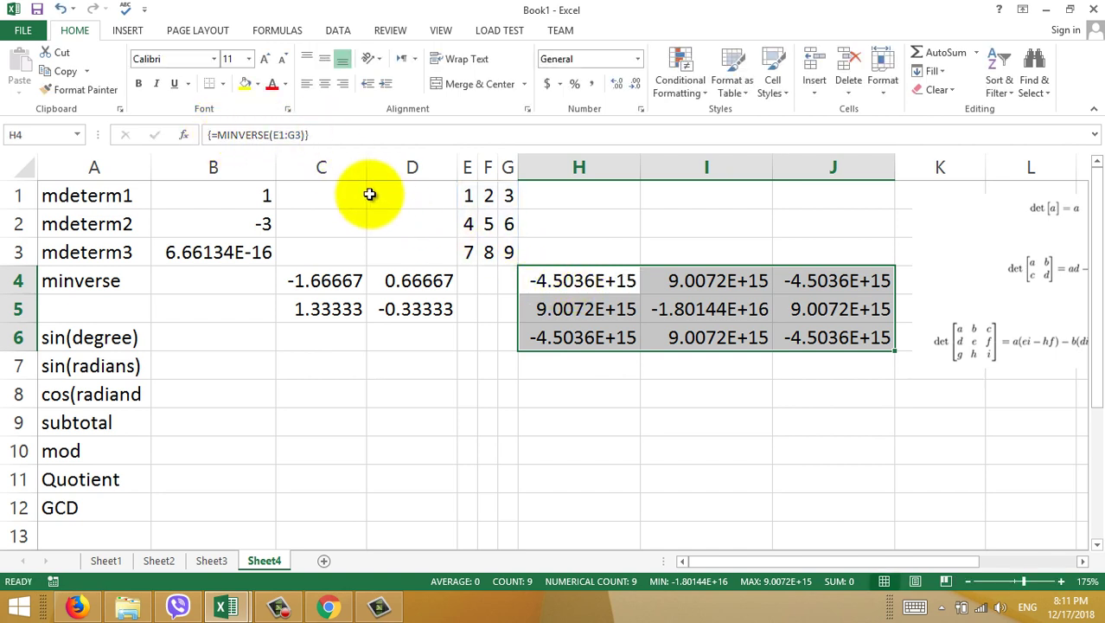
left_click(313, 135)
key("ctrl+shift+Return")
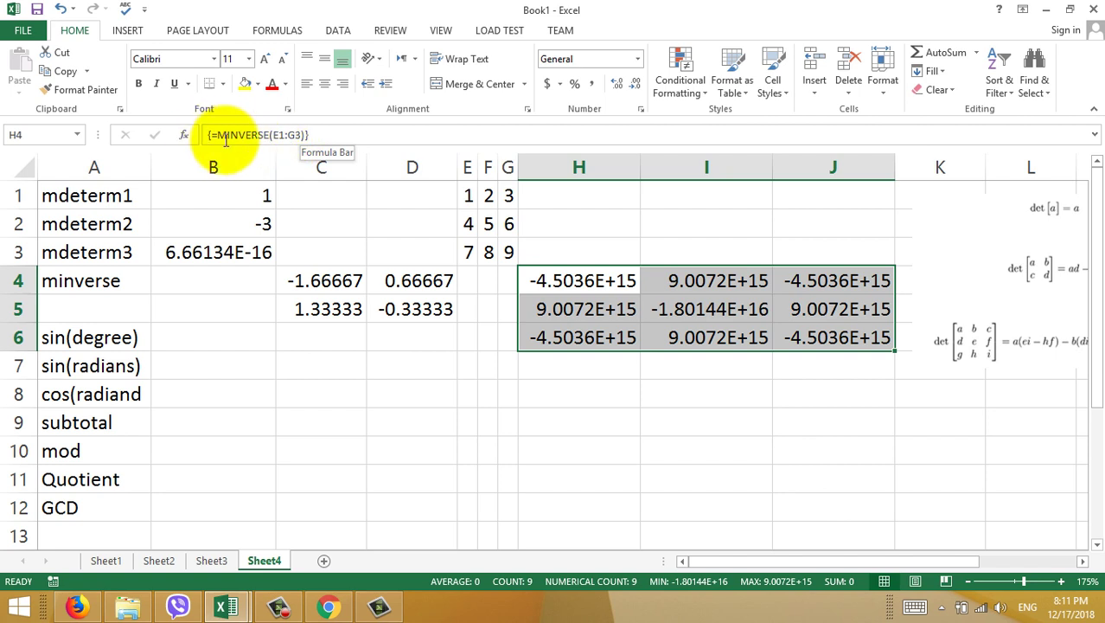
left_click(322, 281)
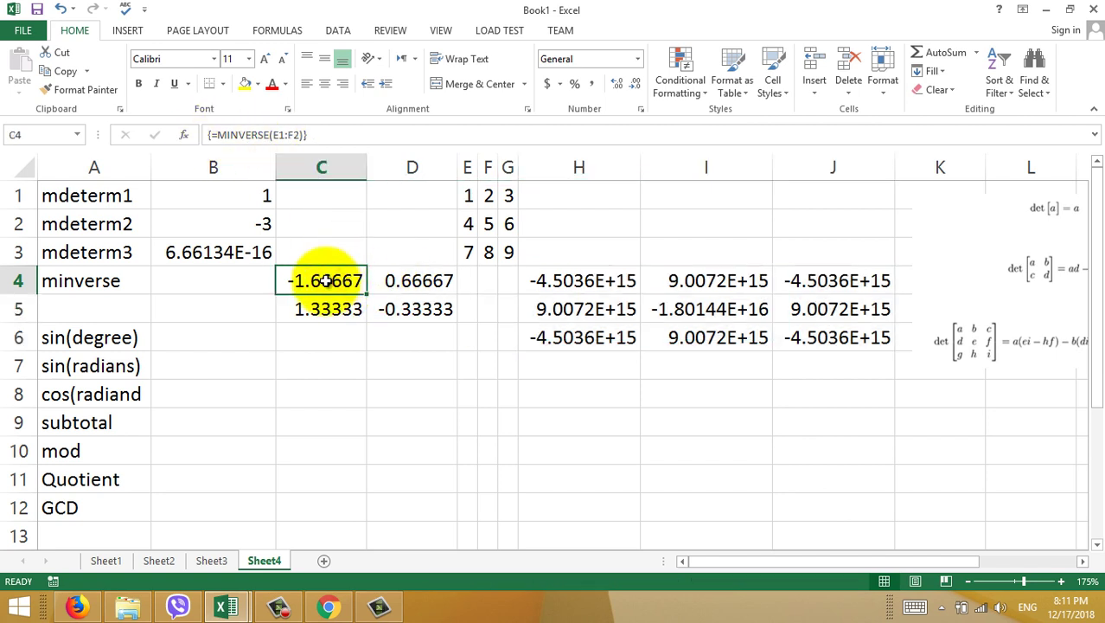
double_click(322, 280)
key("Escape")
left_click_drag(415, 309, 323, 274)
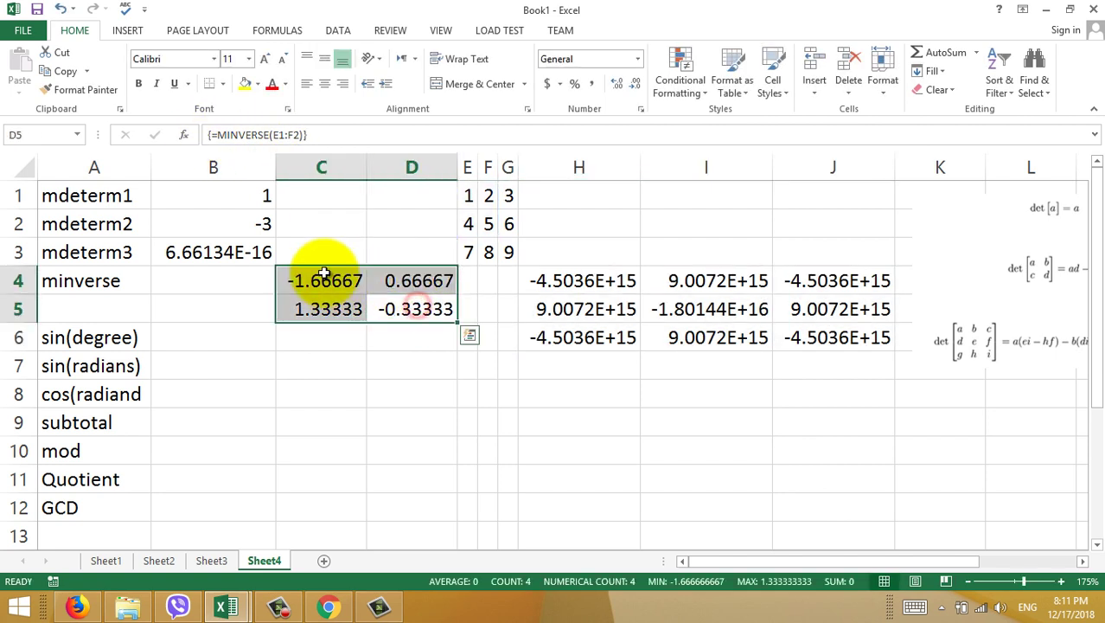
left_click(325, 277)
double_click(327, 279)
key("Escape")
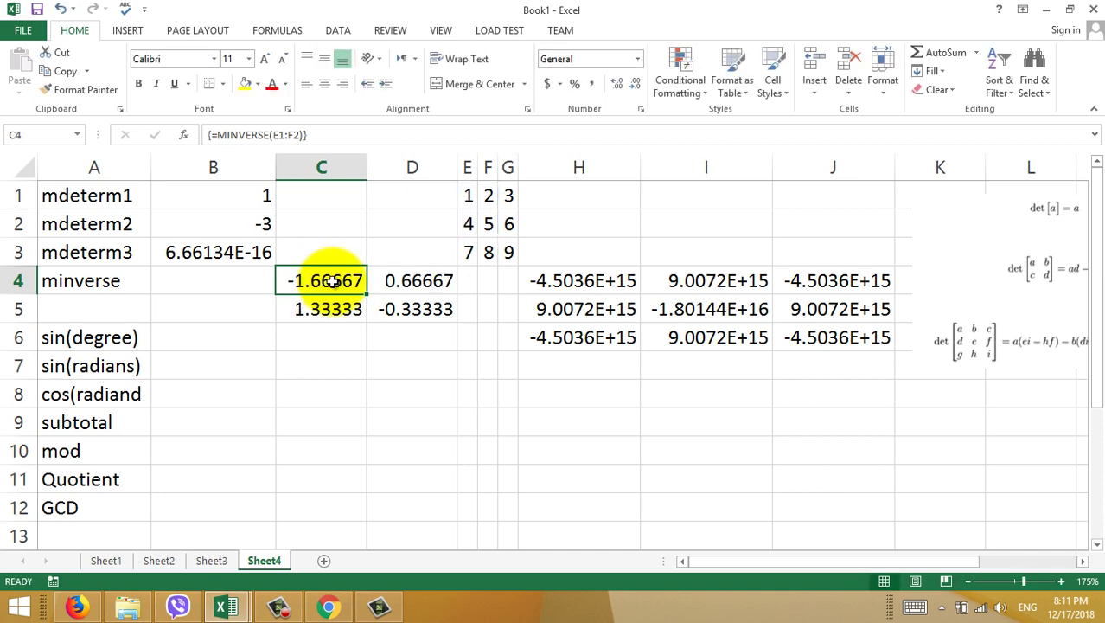
left_click(320, 136)
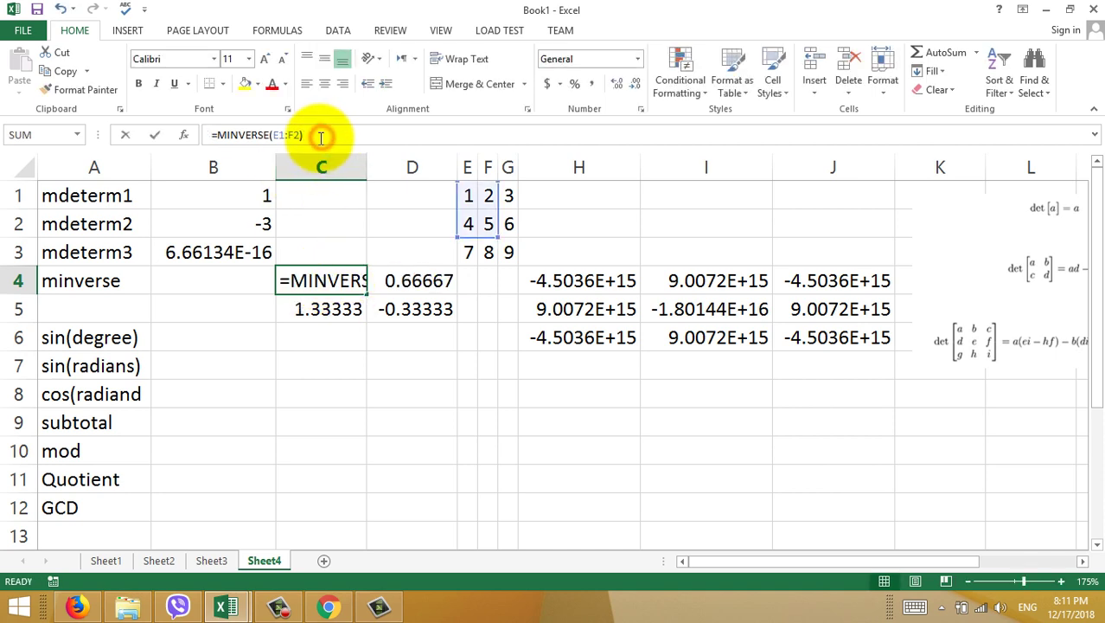
key("ctrl+shift+Return")
left_click(350, 349)
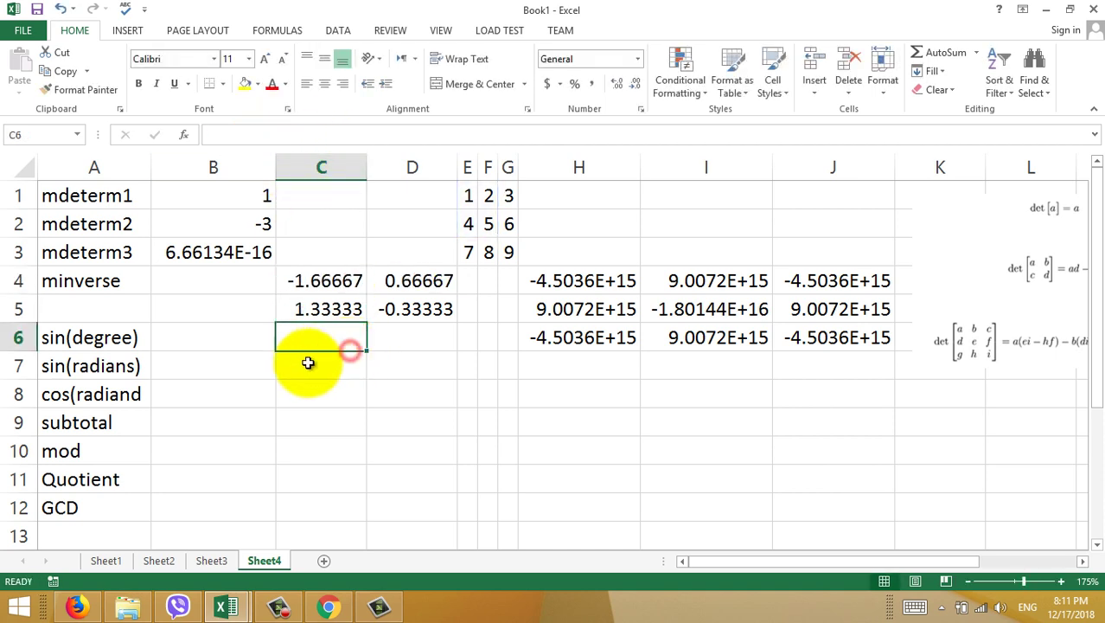
left_click_drag(67, 337, 75, 394)
left_click(89, 338)
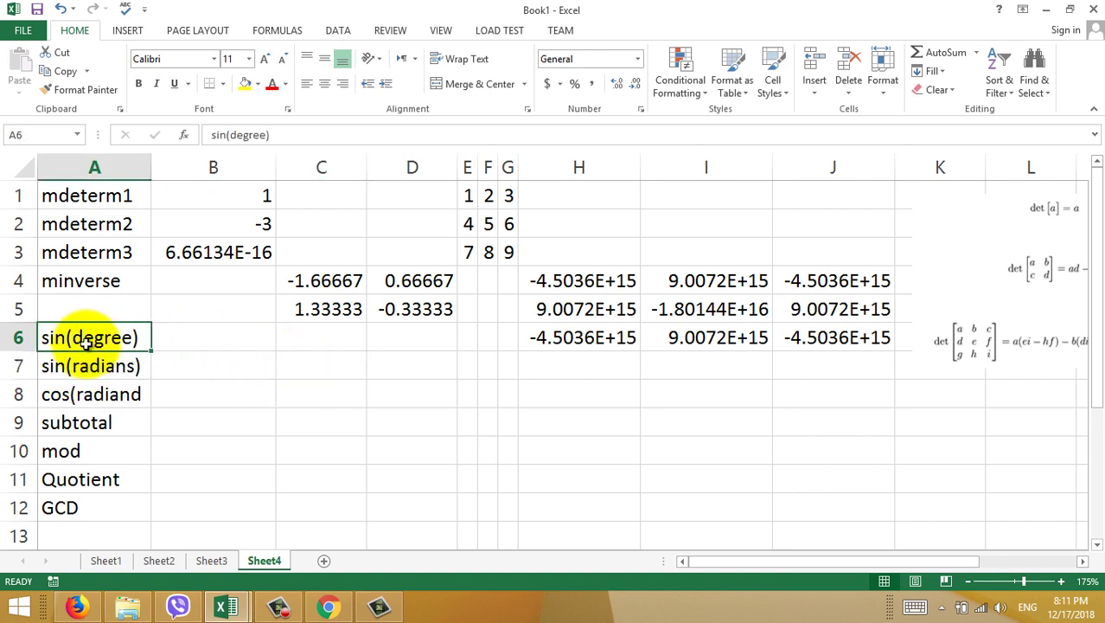
left_click(192, 337)
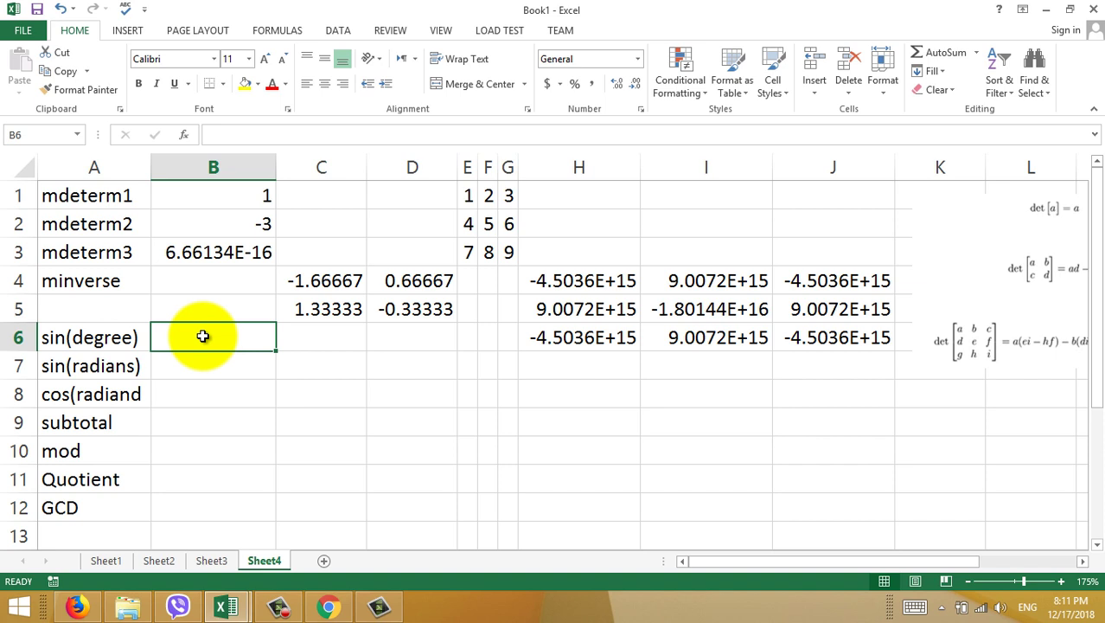
- Enter =SIN(30*PI()/180) in B6, returning 0.5
type("=")
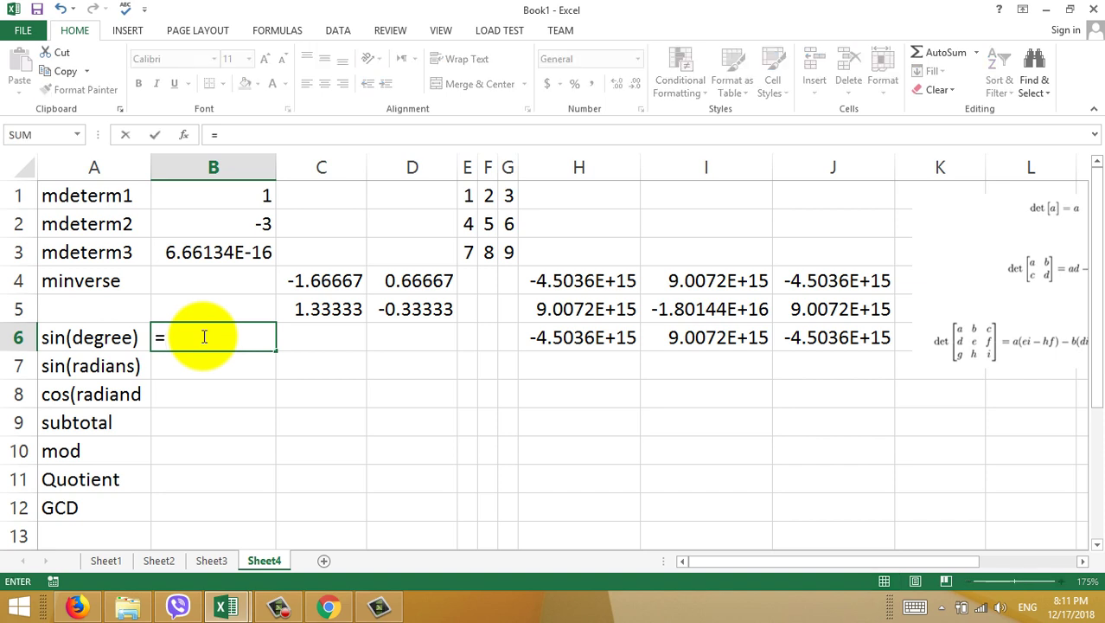
type("si")
key("Down")
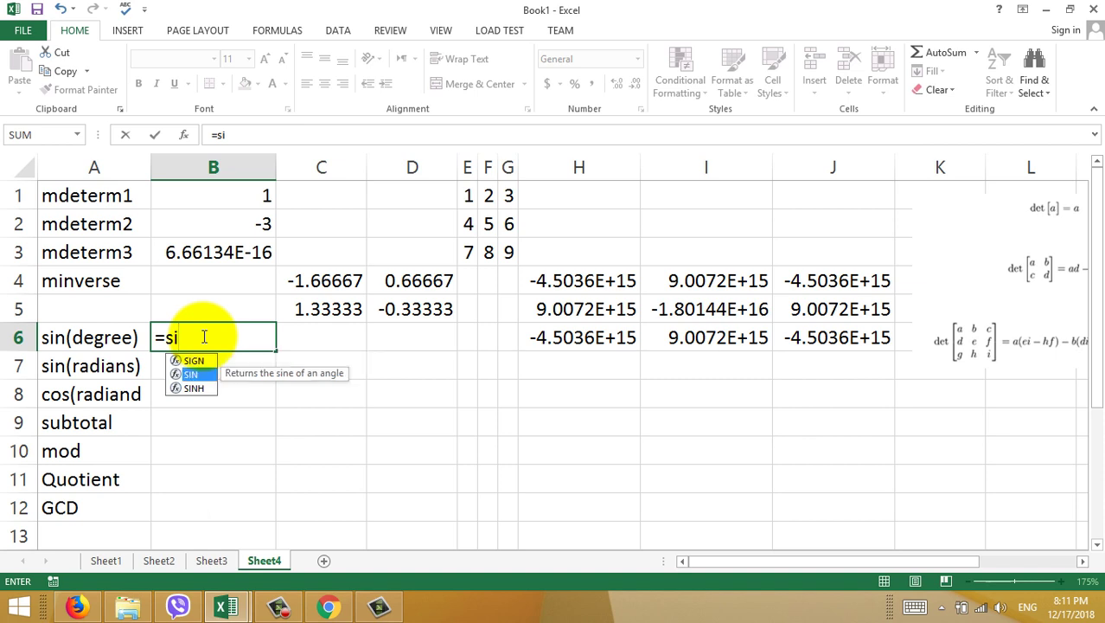
key("Tab")
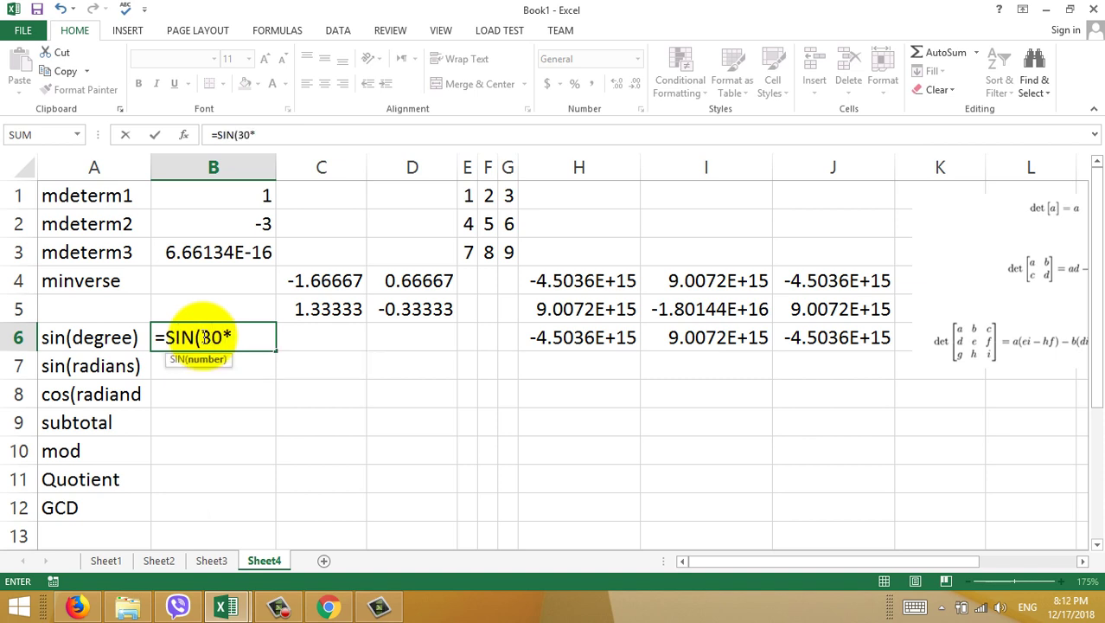
type("pi()")
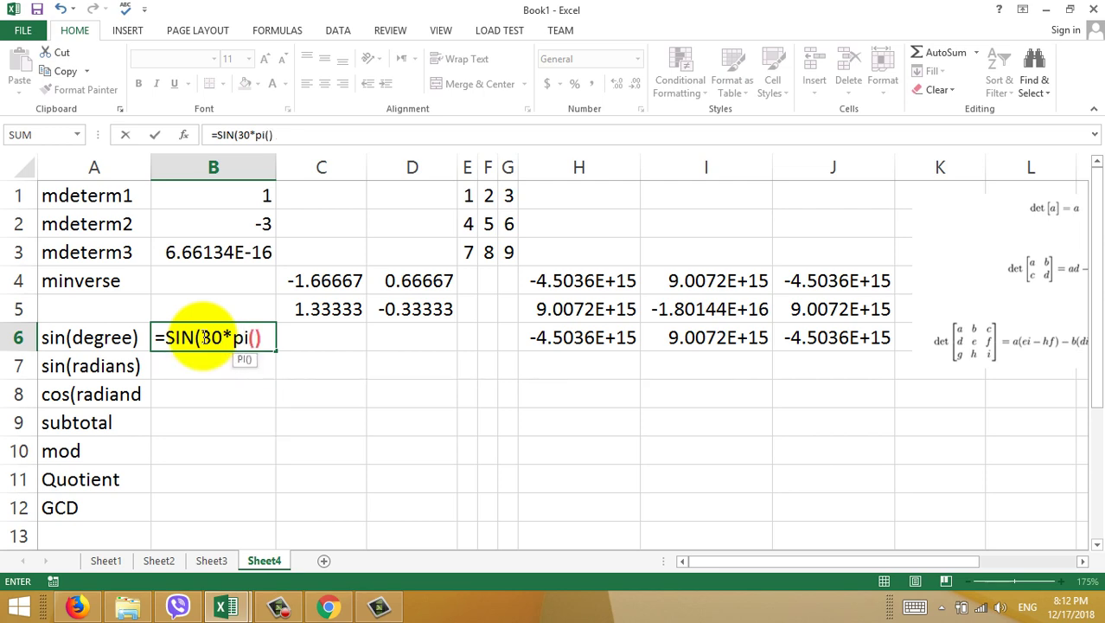
type("/180")
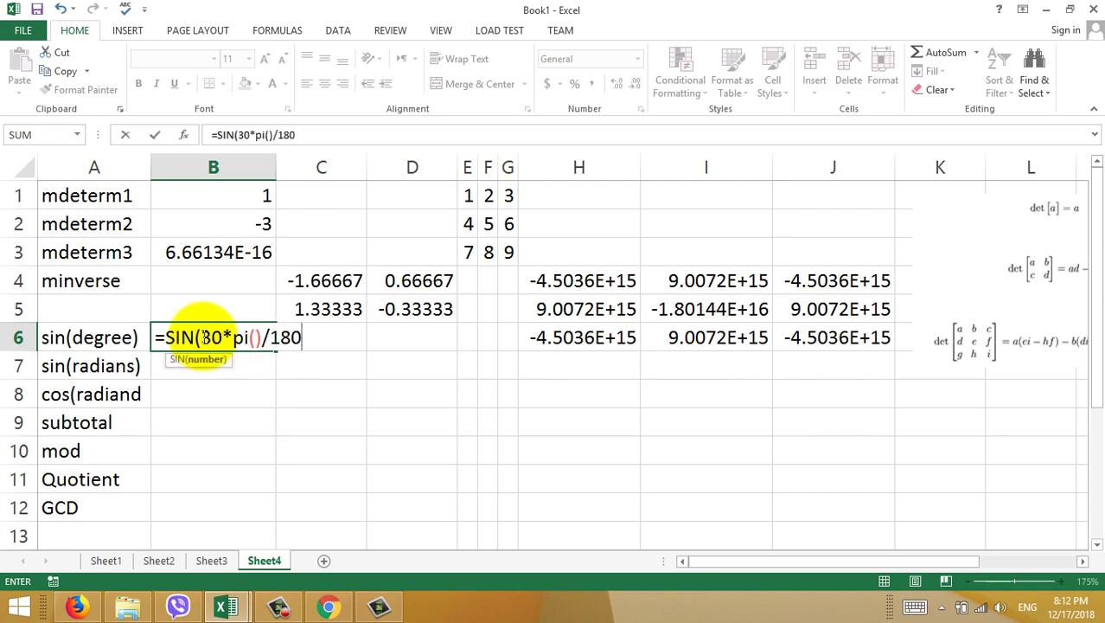
key("Return")
key("Return")
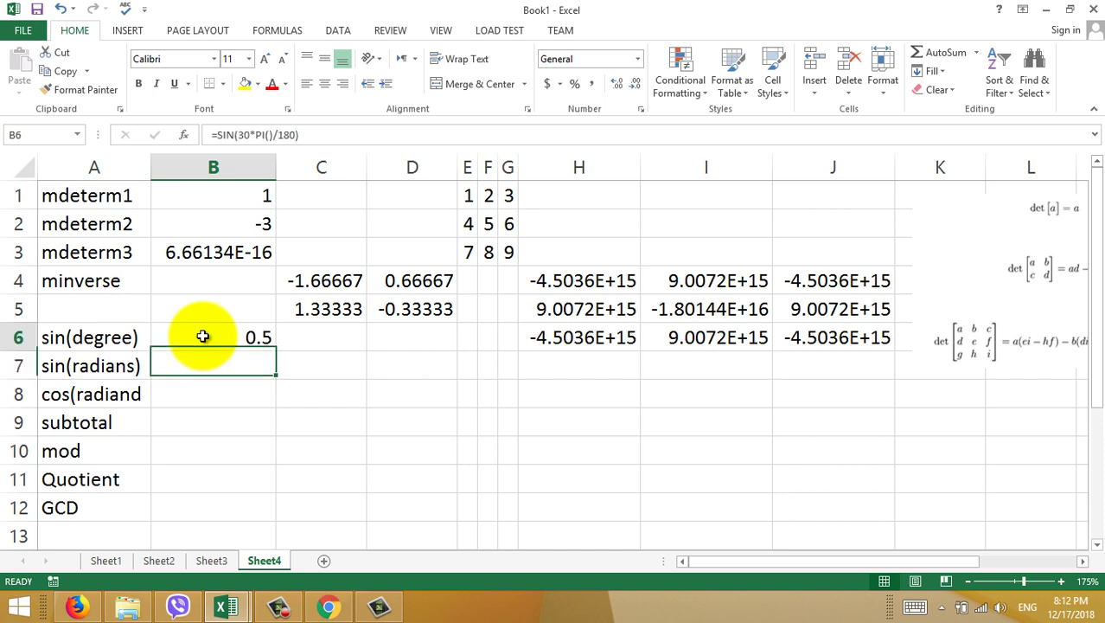
key("Up")
key("Right")
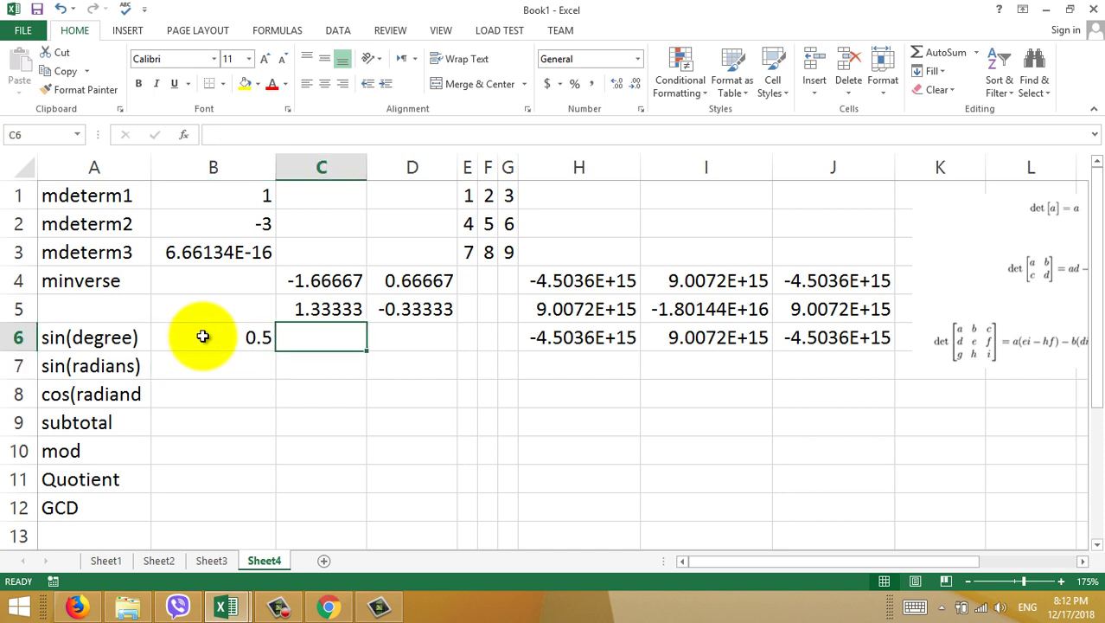
- Enter =SIN(RADIANS(30)) in C6, also returning 0.5
type("=si")
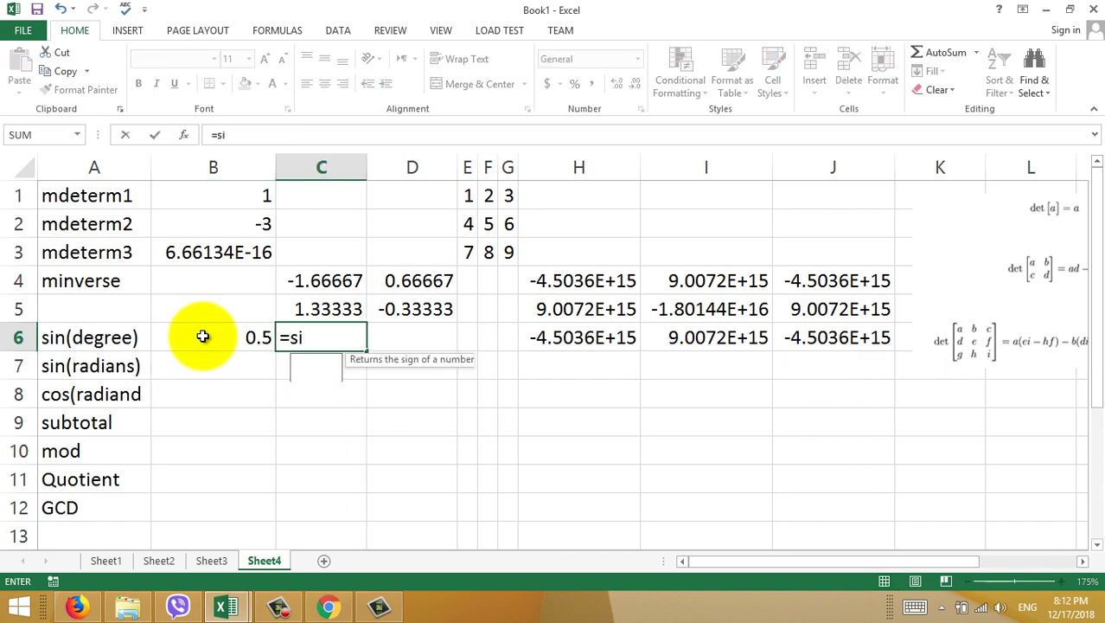
type("n")
key("Tab")
type("r")
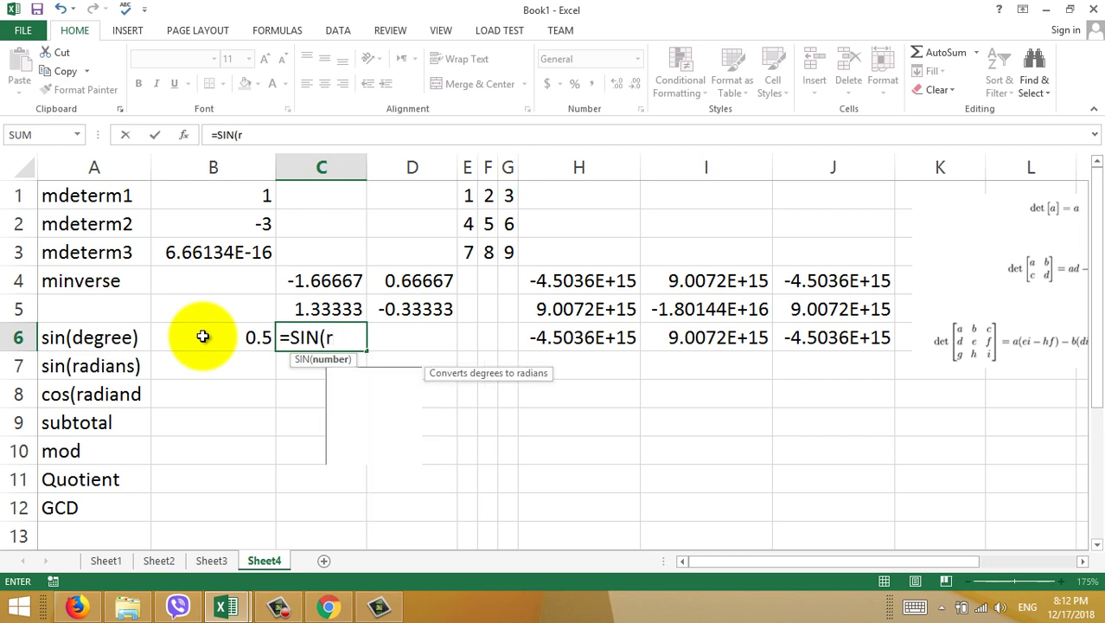
type("adi")
key("Tab")
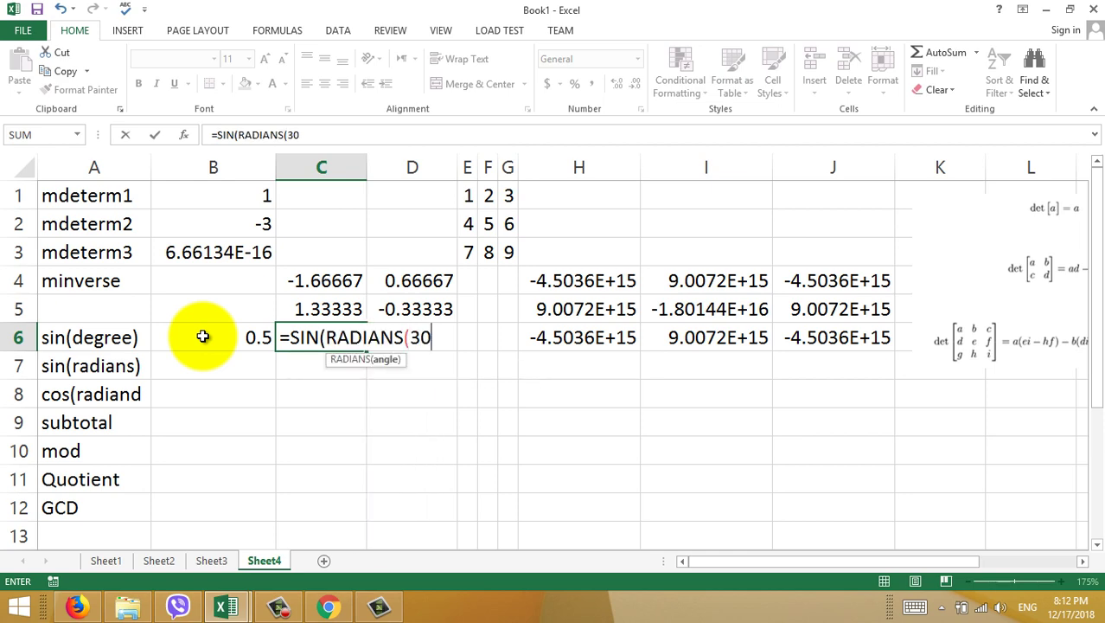
key("Return")
key("Return")
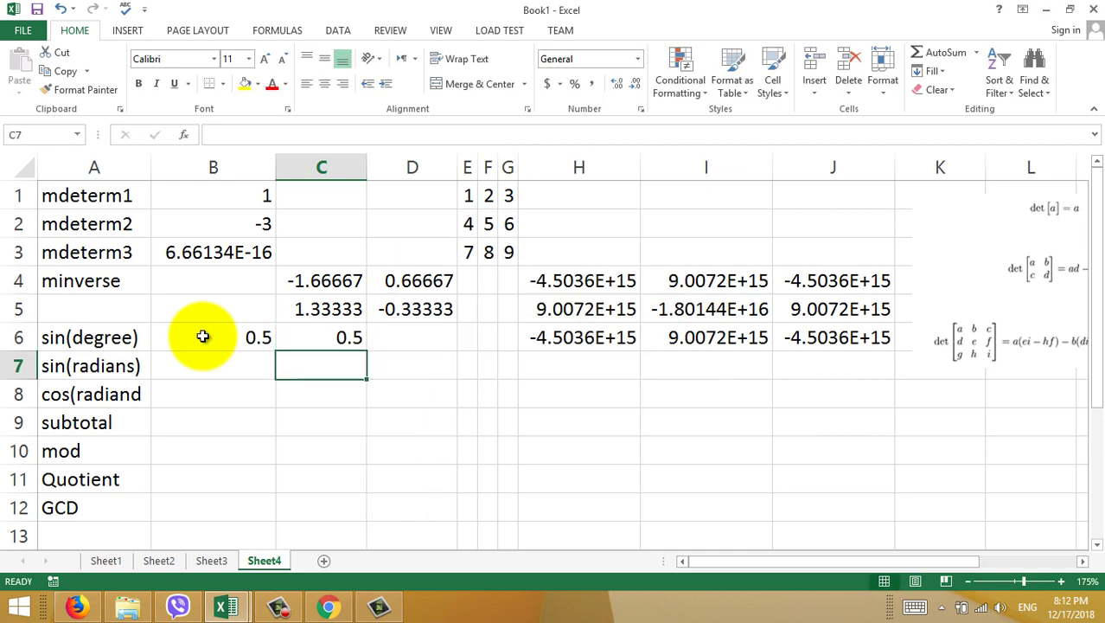
- Enter =COS(30*PI()/180) in B8 after fixing a mistyped entry, returning 0.866025404
left_click(201, 396)
type("co")
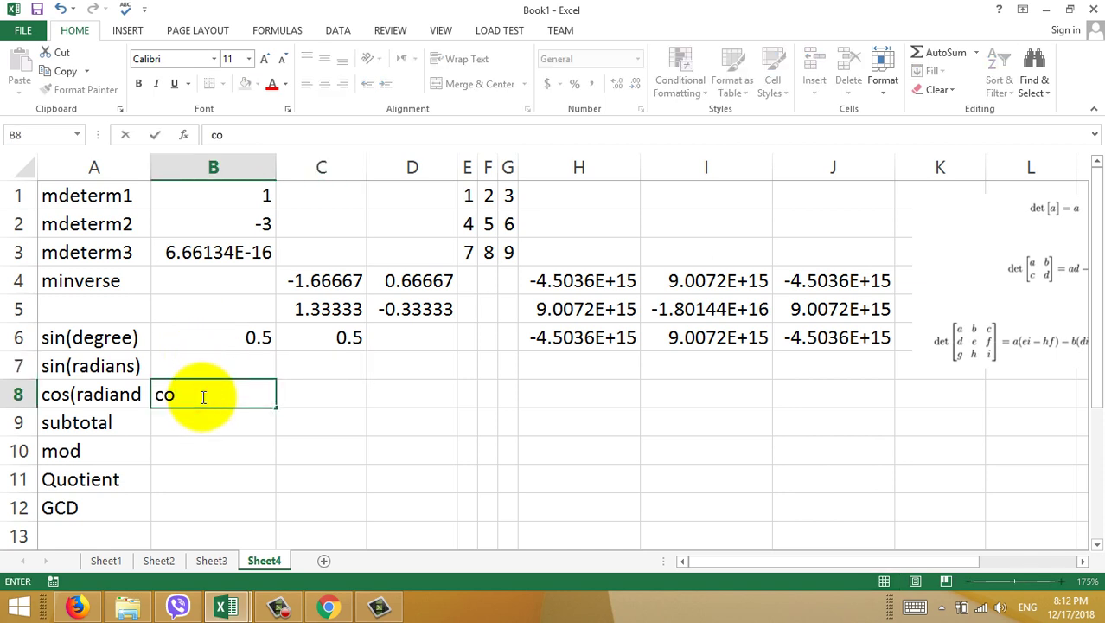
key("BackSpace")
key("BackSpace")
key("BackSpace")
type("=so")
key("Tab")
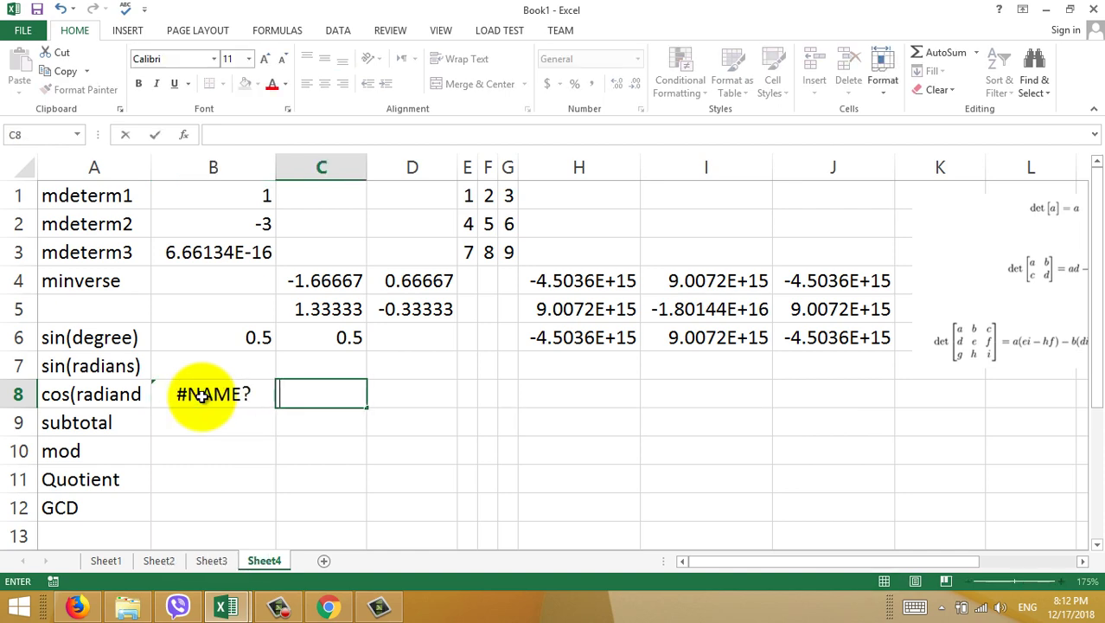
left_click(202, 395)
type("=c")
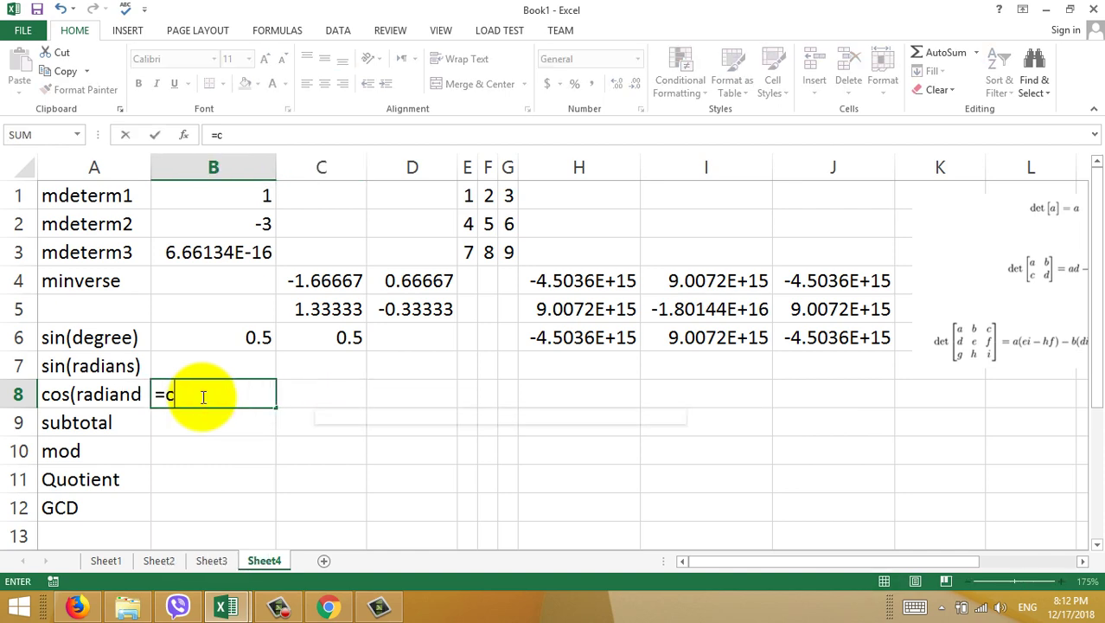
type("os")
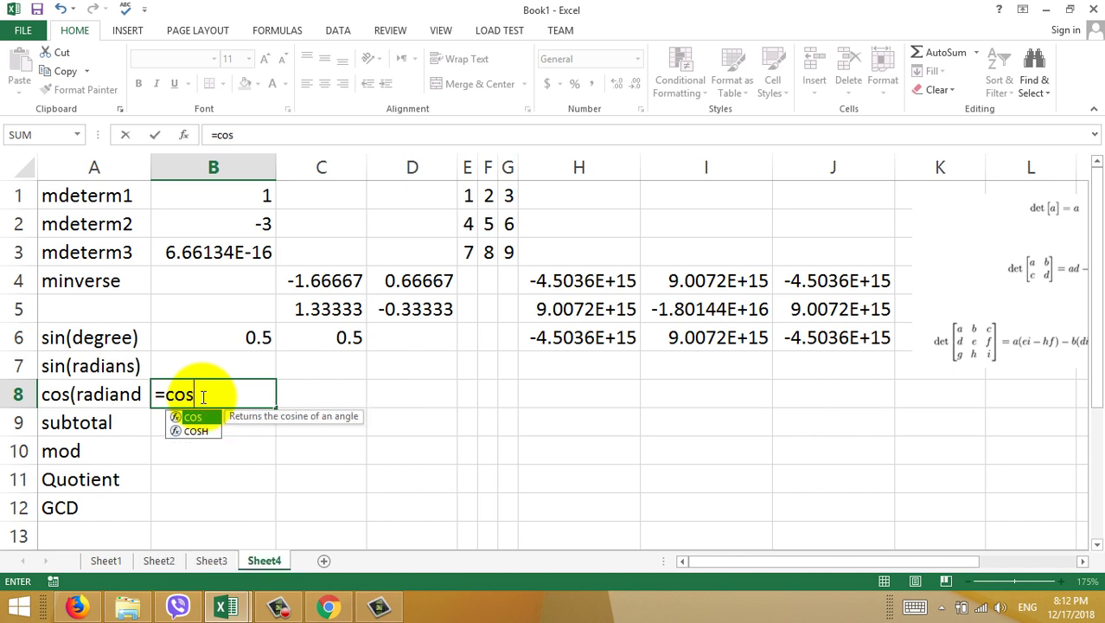
key("Tab")
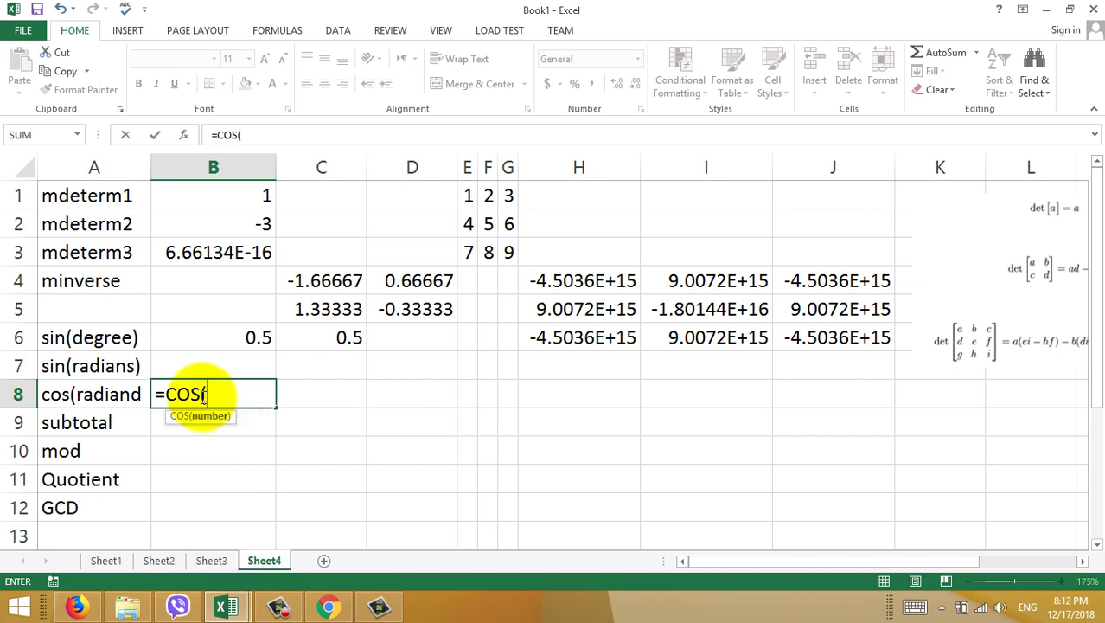
type("30*pi")
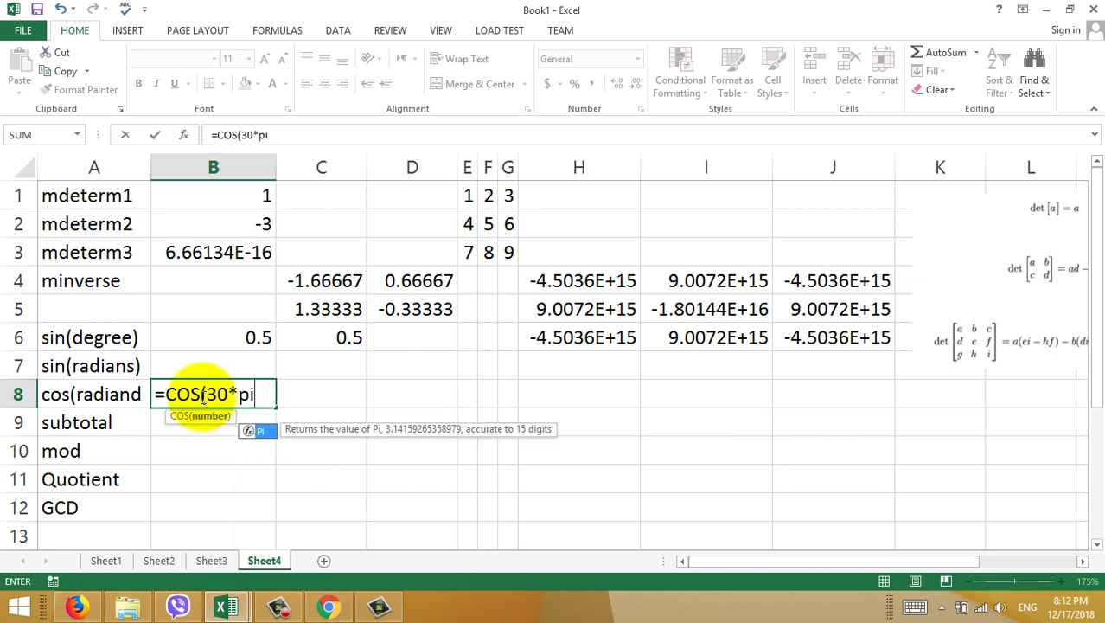
type("()/180")
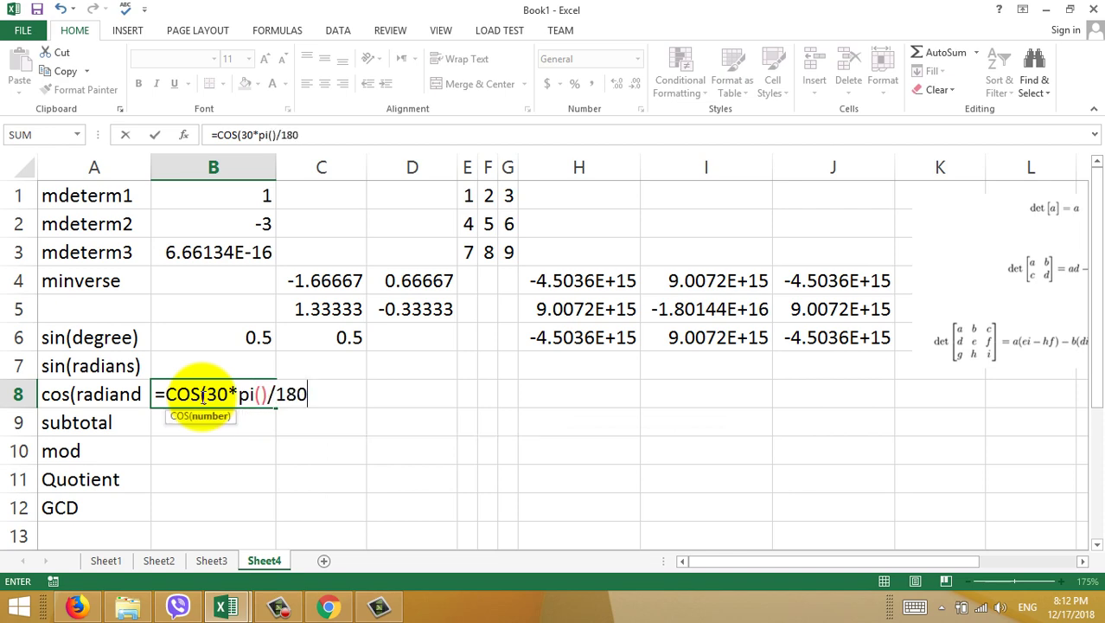
key("Return")
key("Return")
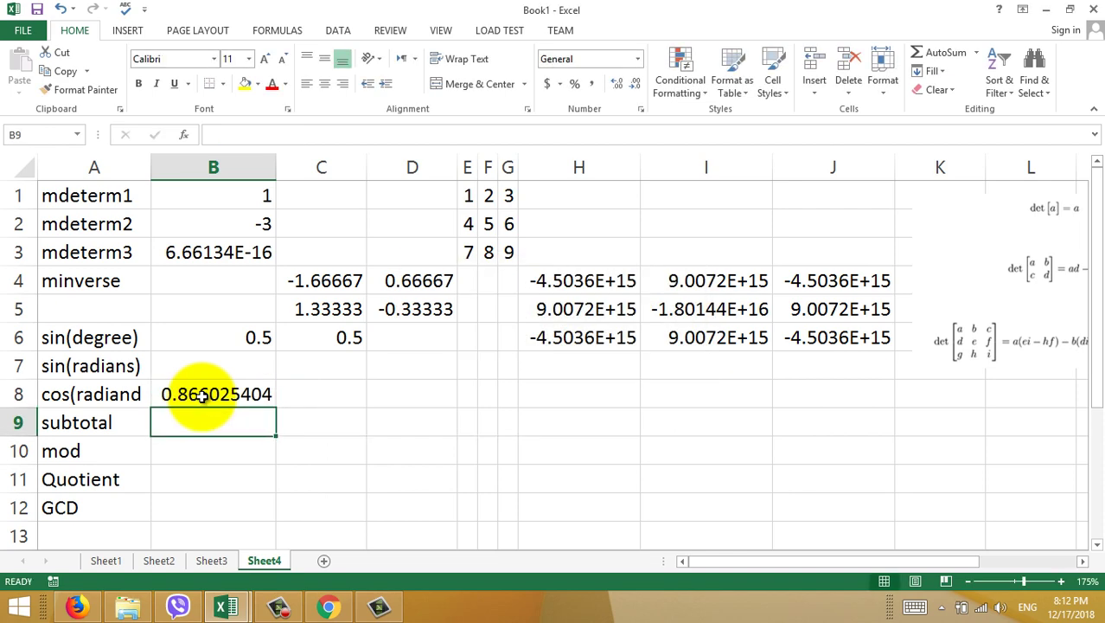
- Enter =COS(RADIANS(30)) in C8, returning 0.86603
key("Right")
key("Up")
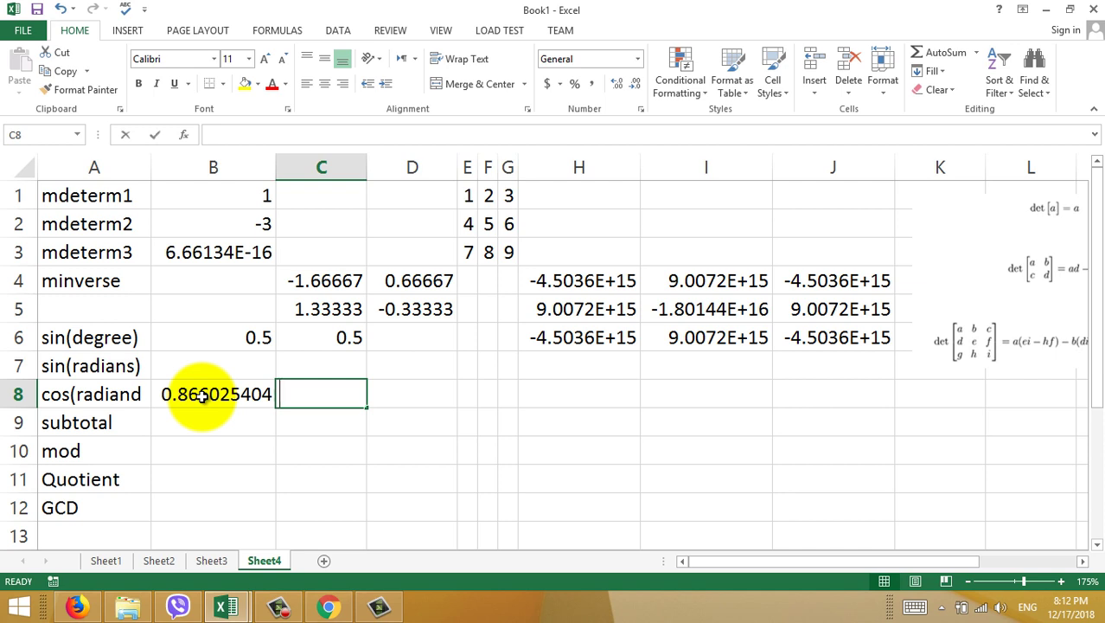
type("==")
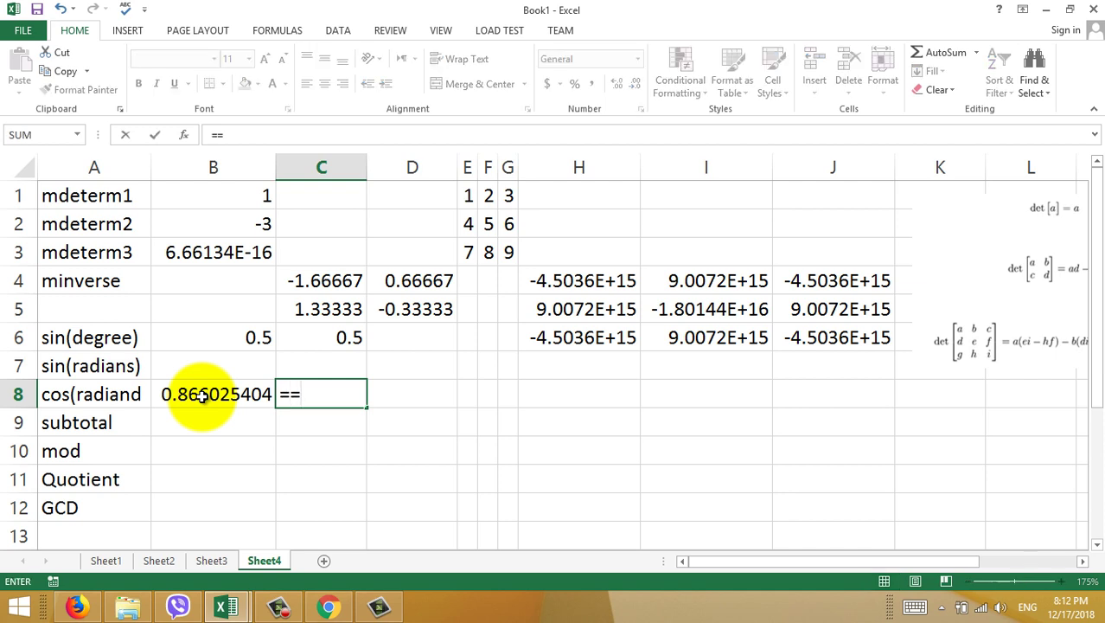
type("c")
key("BackSpace")
key("BackSpace")
type("cos")
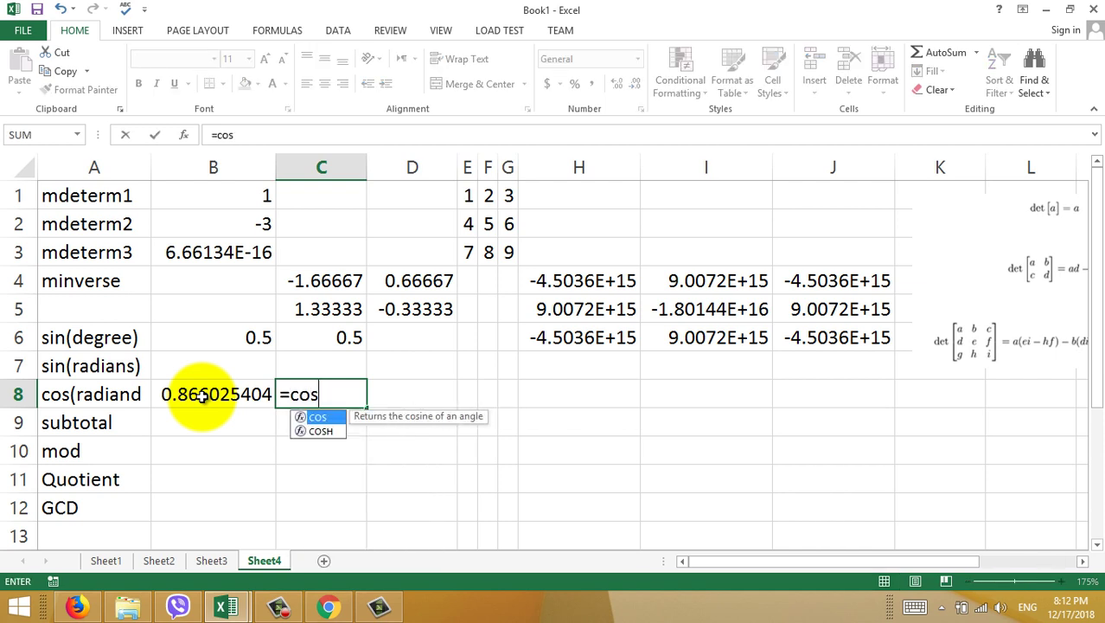
key("Tab")
type("ras")
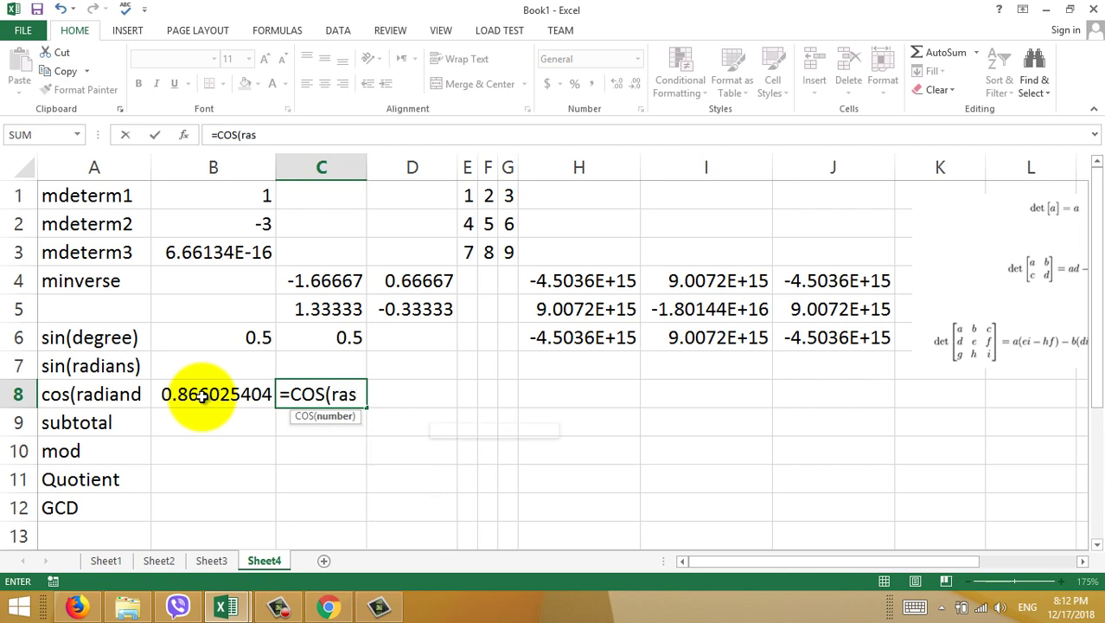
key("BackSpace")
type("d")
key("Tab")
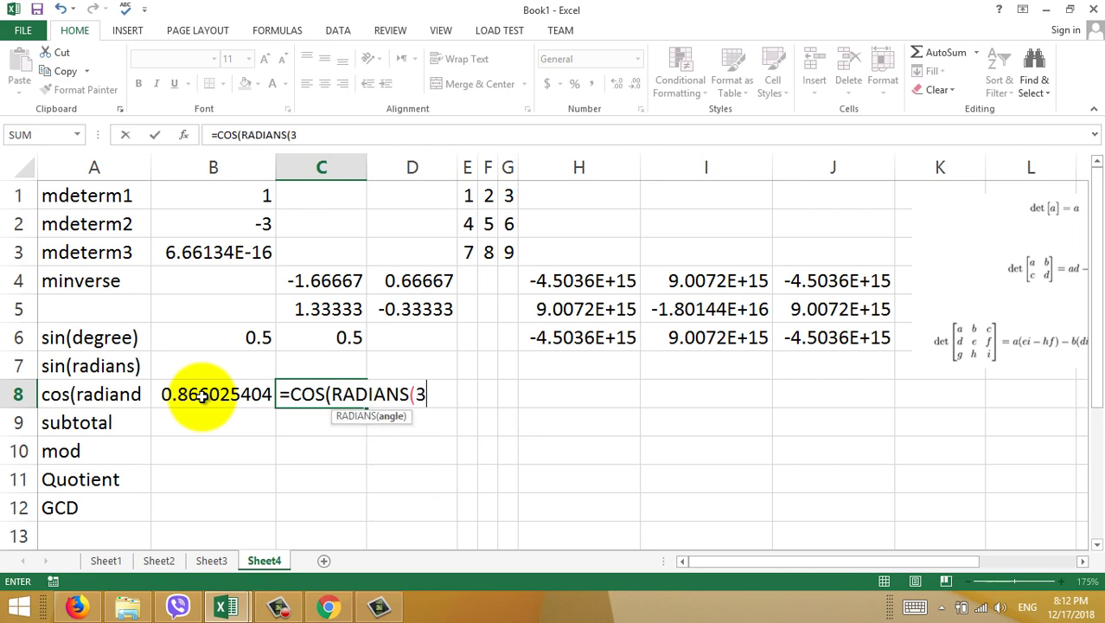
type("0")
key("Return")
key("Return")
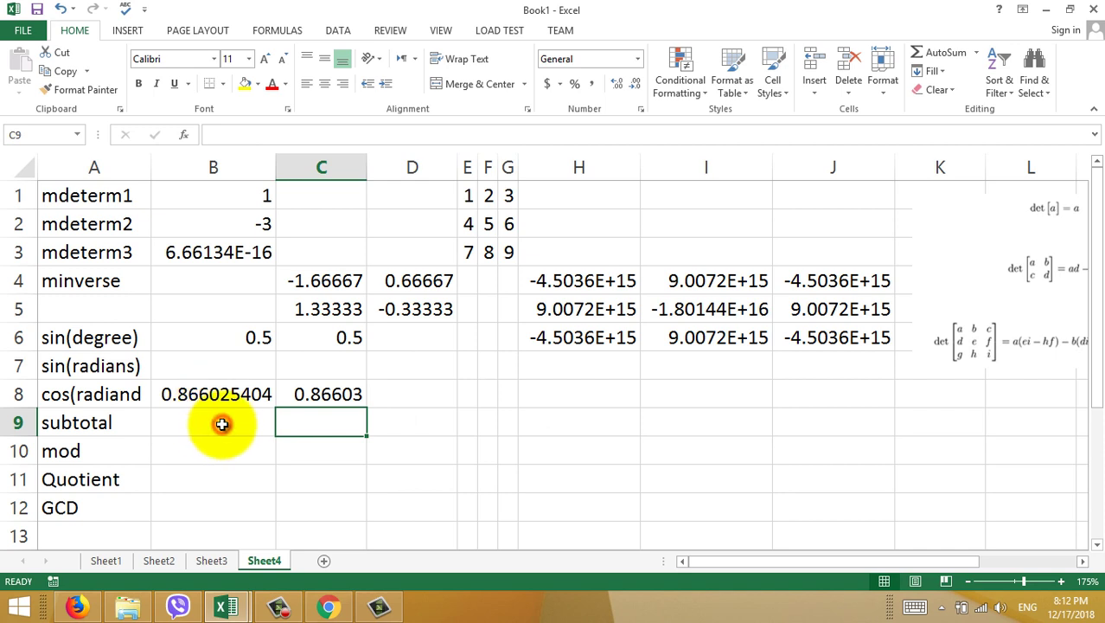
left_click(220, 422)
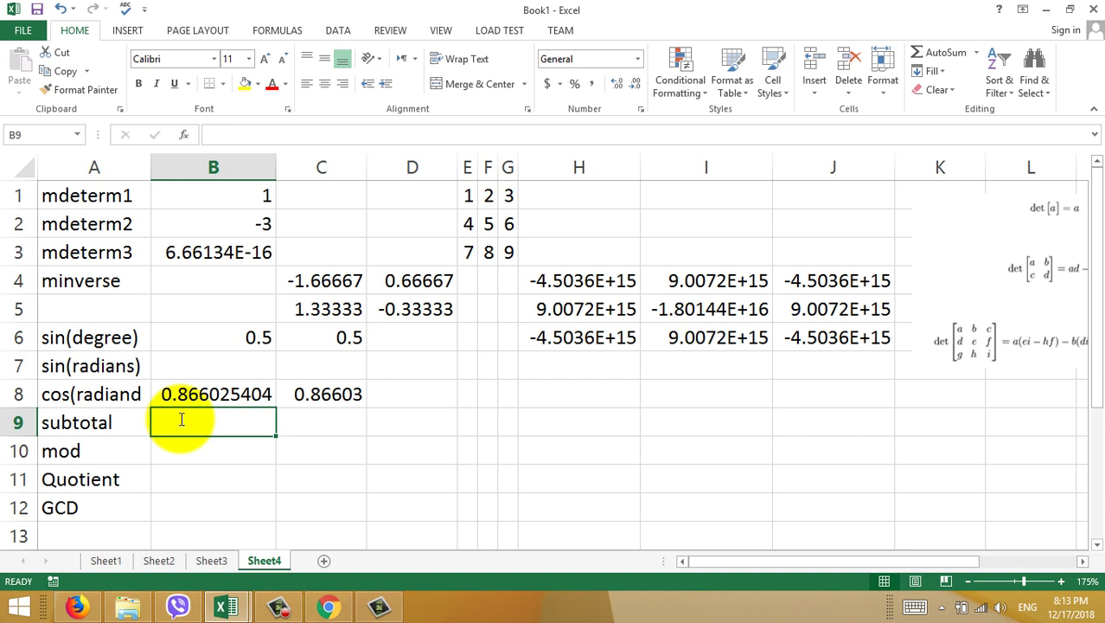
- Enter =SUBTOTAL(9,E1:E3) in B9 to sum the matrix's first column to 12
type("=su")
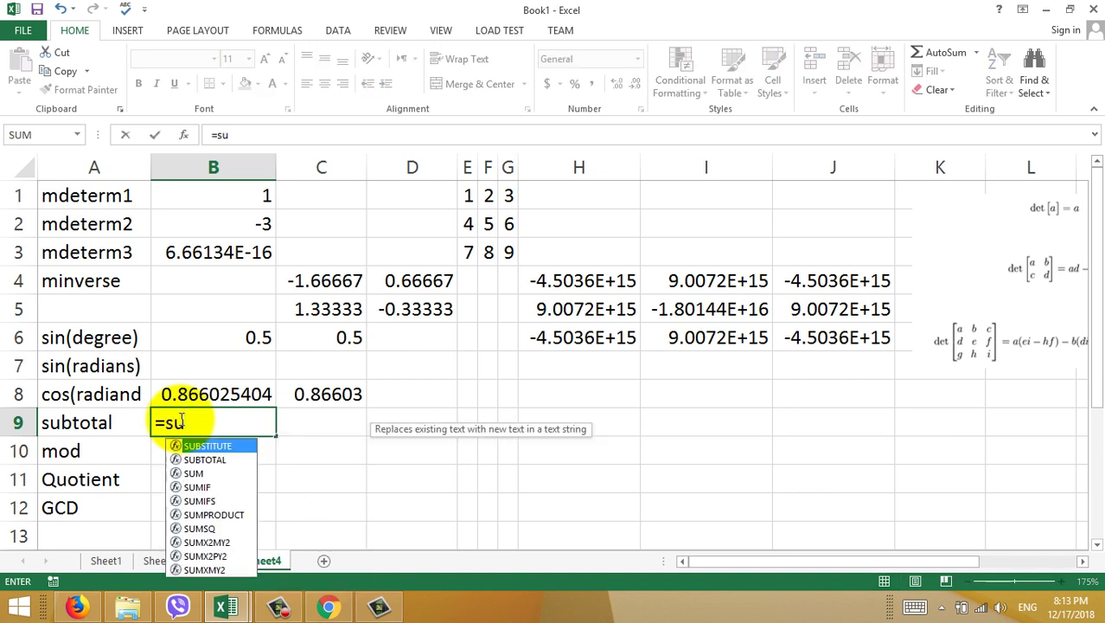
type("b")
key("Down")
key("Tab")
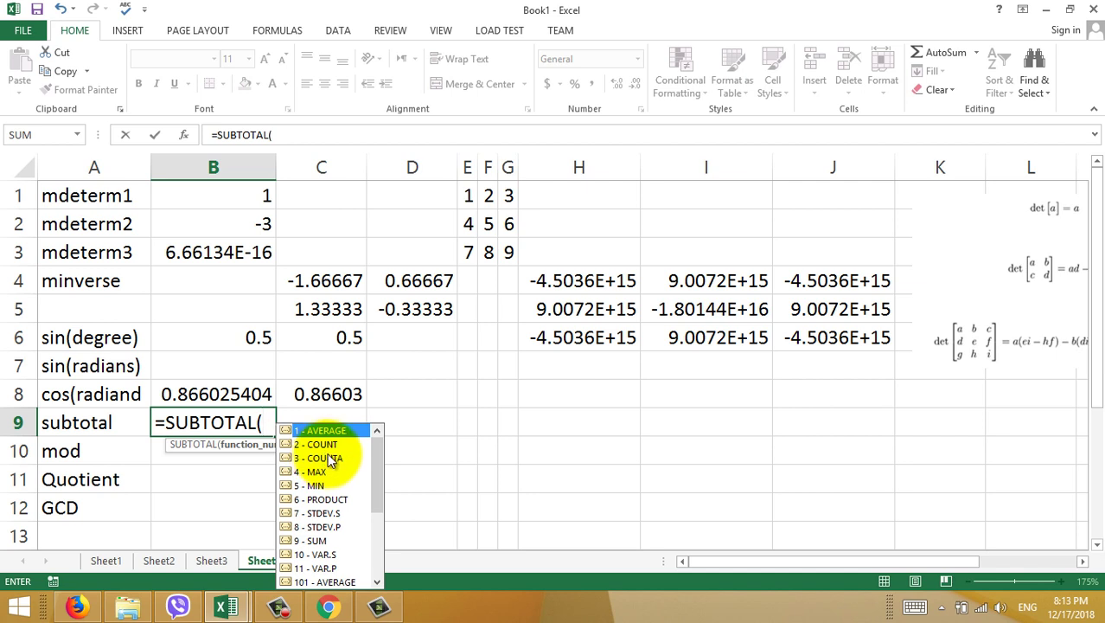
left_click(317, 541)
double_click(322, 539)
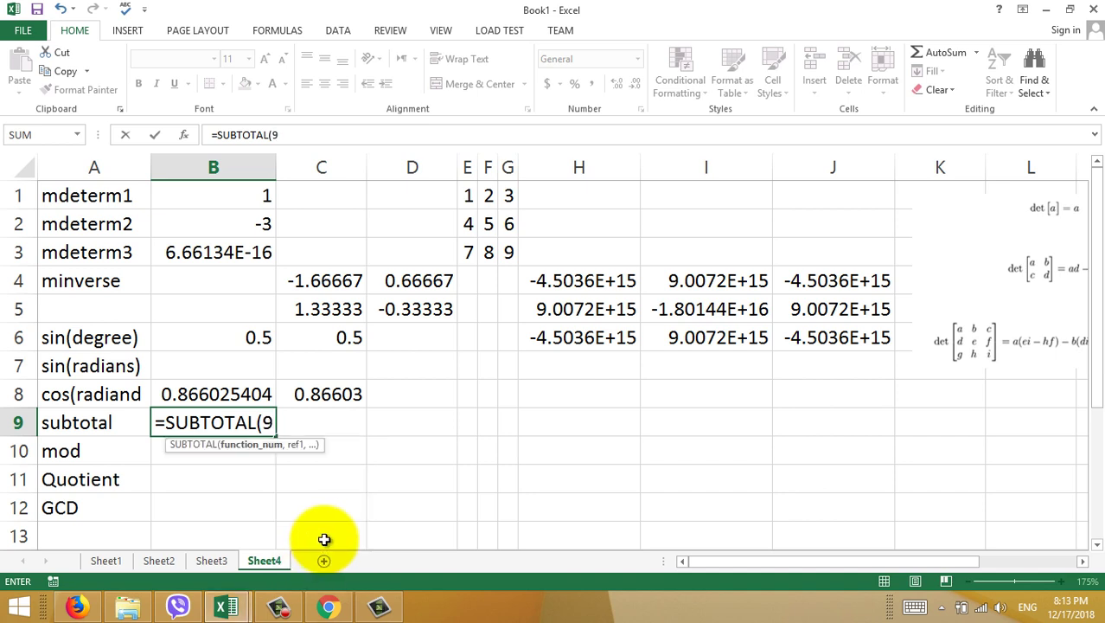
type(",")
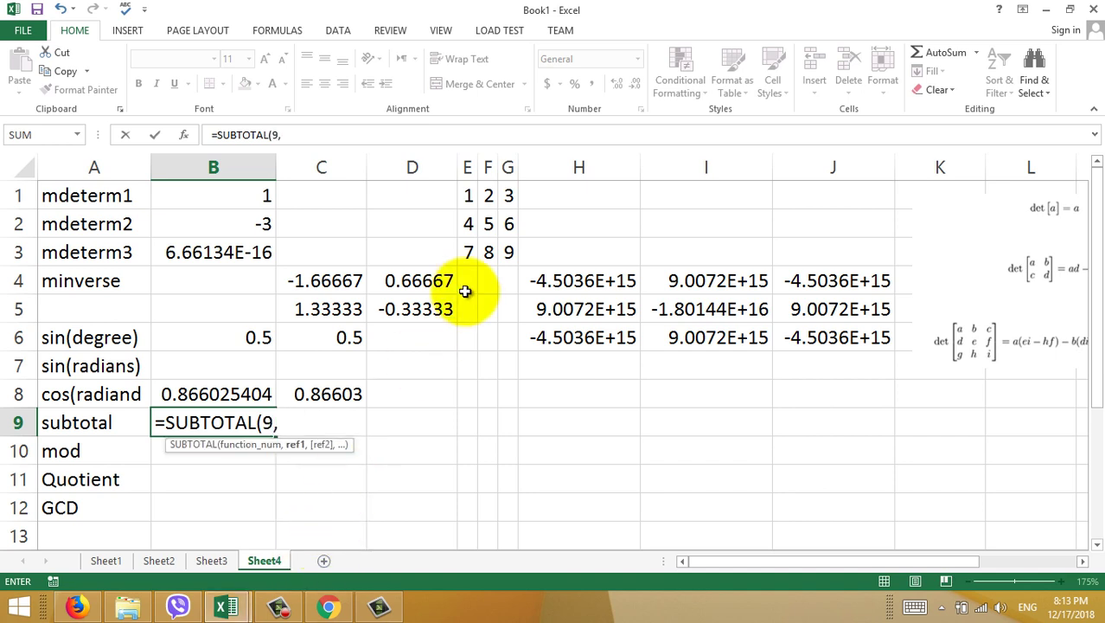
left_click(468, 199)
left_click_drag(468, 210, 468, 249)
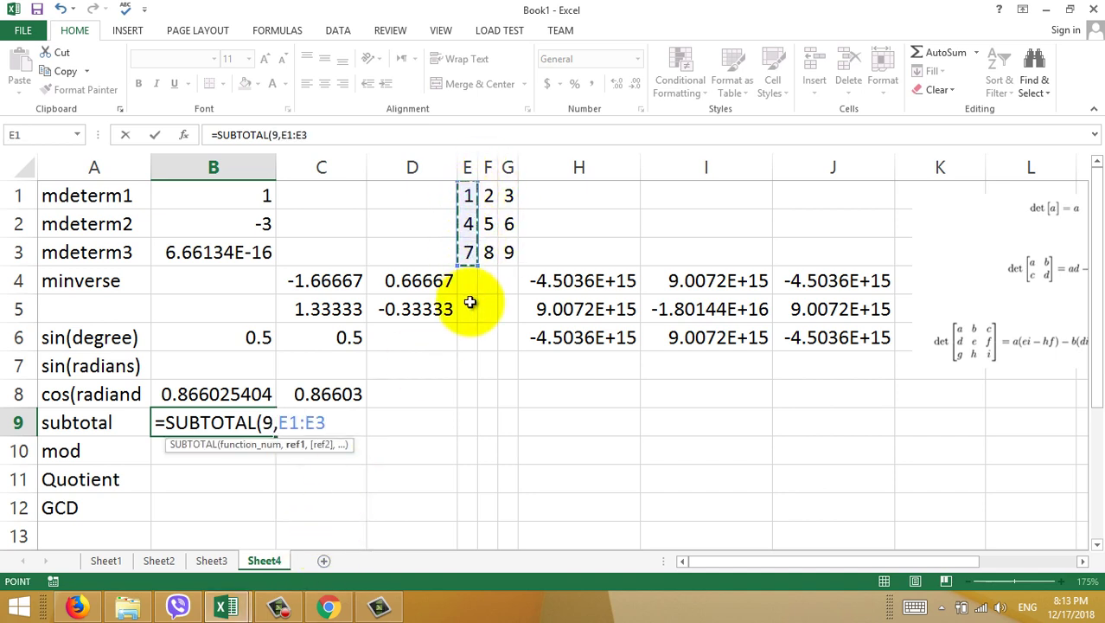
key("Return")
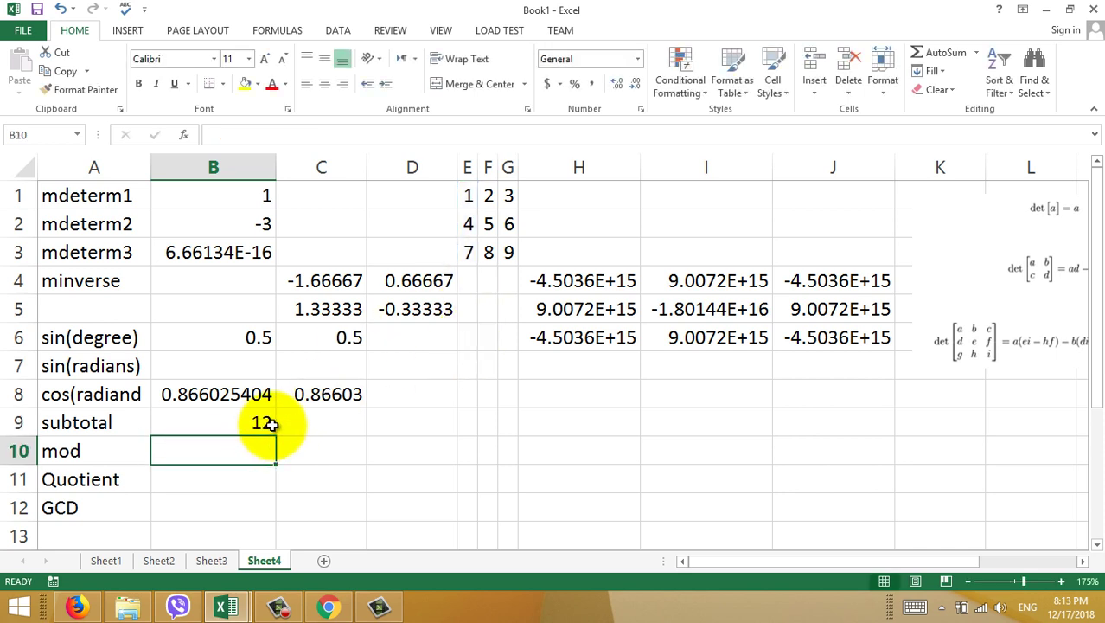
left_click(303, 421)
- Enter =SUBTOTAL(2,E1:G3) in C9 to count the matrix cells, giving 9
type("=su")
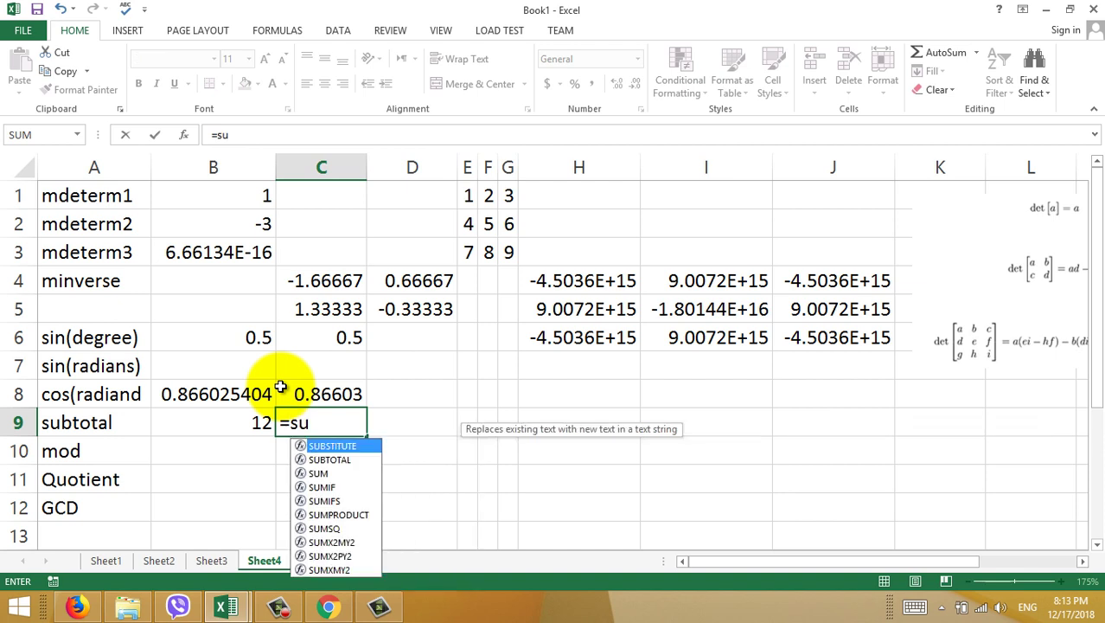
key("Down")
key("Tab")
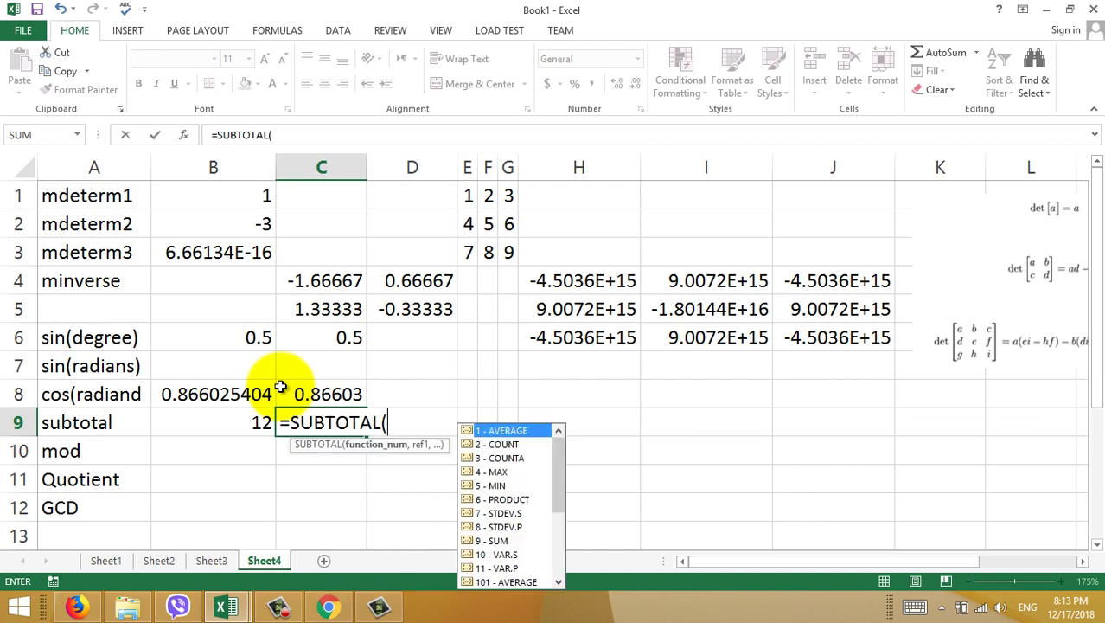
key("Down")
key("Tab")
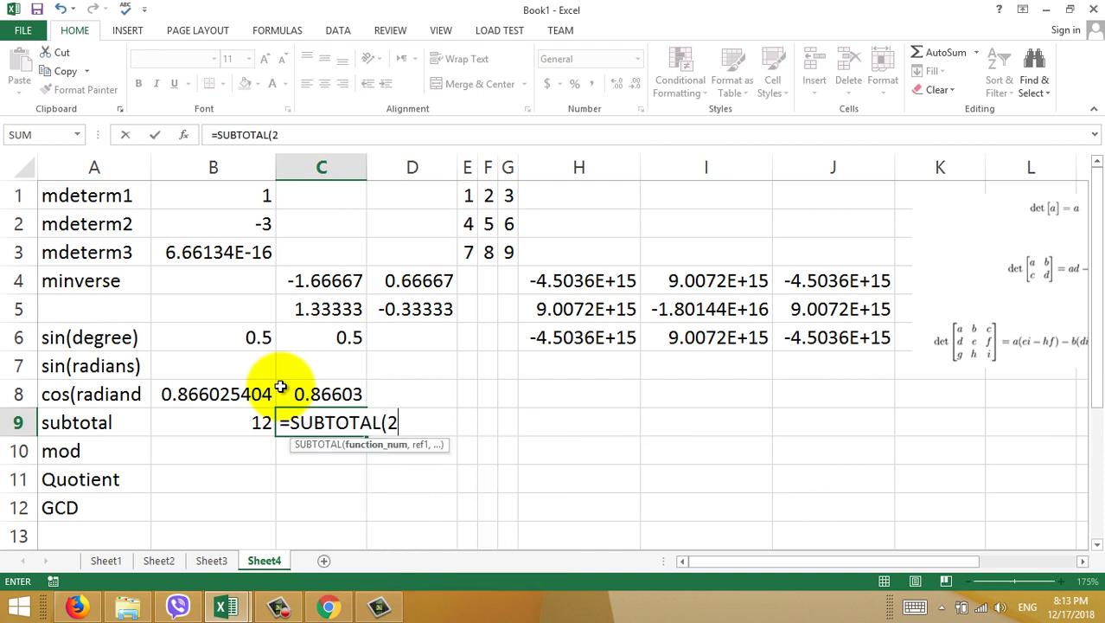
type(",")
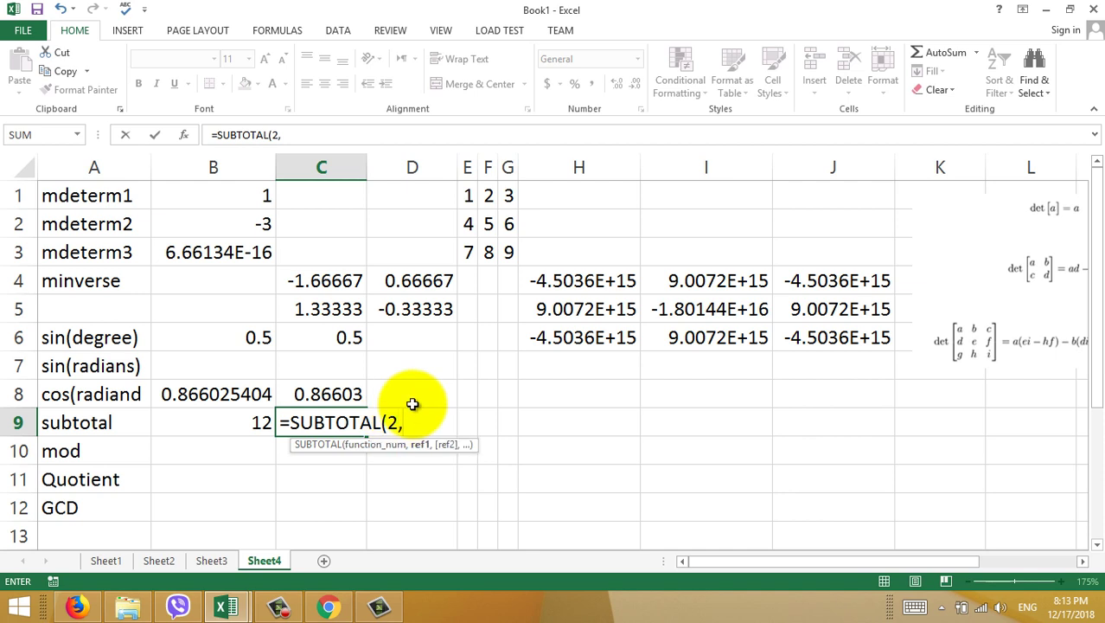
left_click_drag(468, 195, 512, 245)
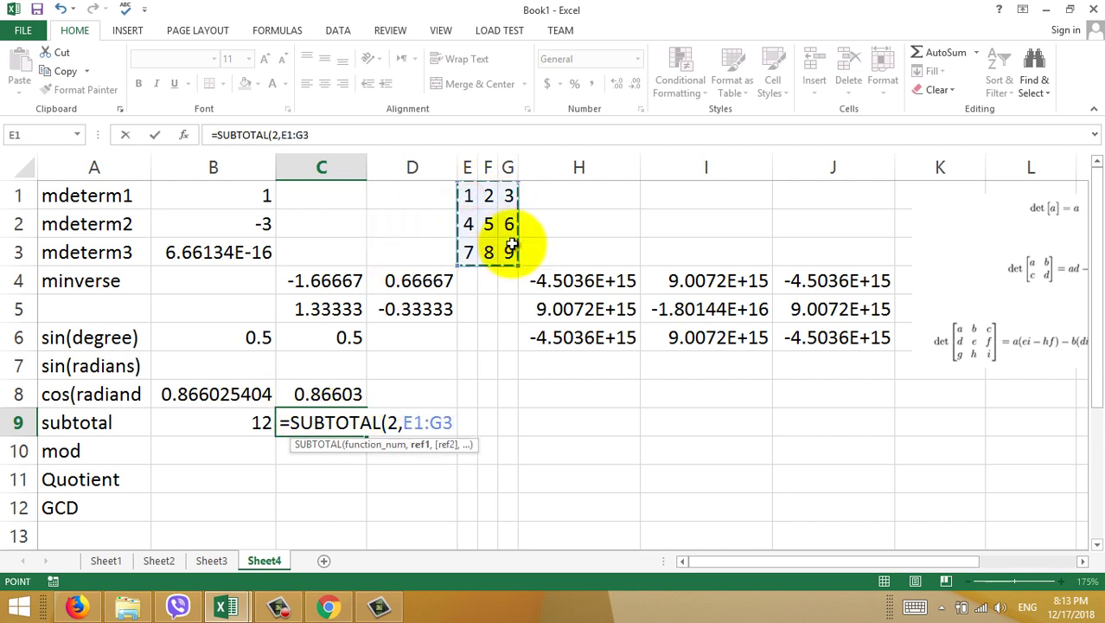
key("Return")
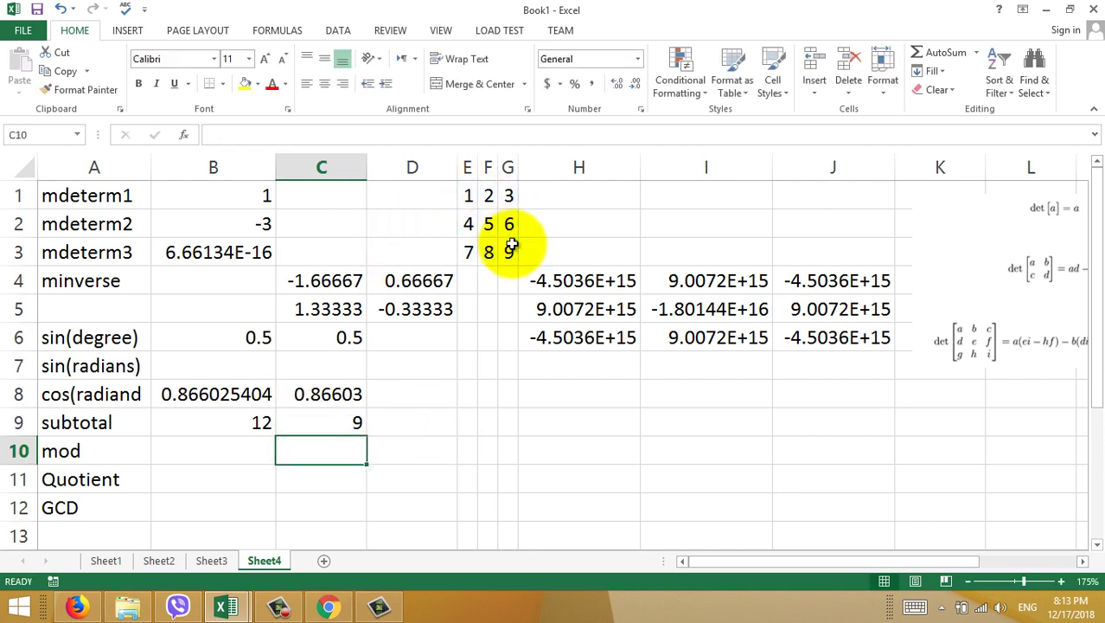
- Enter =SUBTOTAL(6,E1:G3) in D9 for the matrix product, 362880
key("Up")
key("Right")
type("=s")
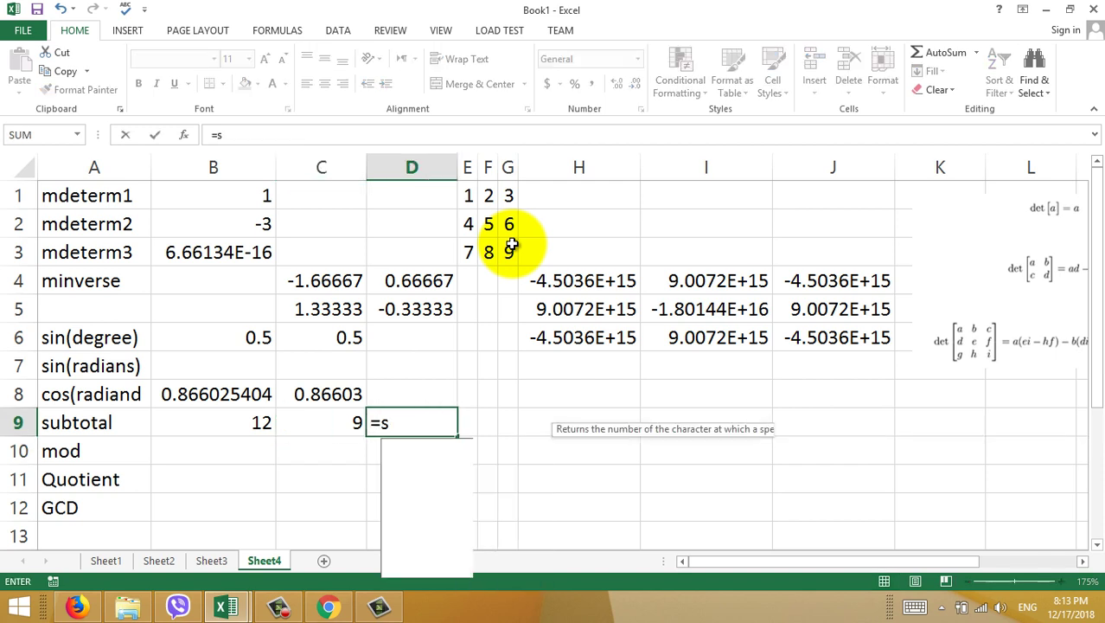
type("ub")
key("Down")
key("Tab")
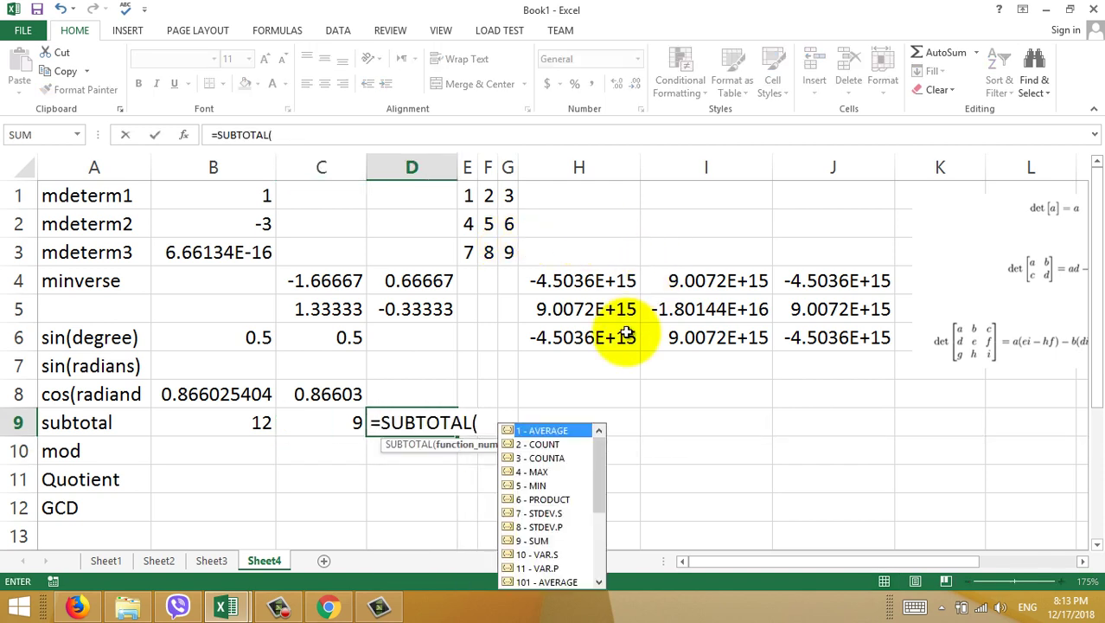
double_click(559, 499)
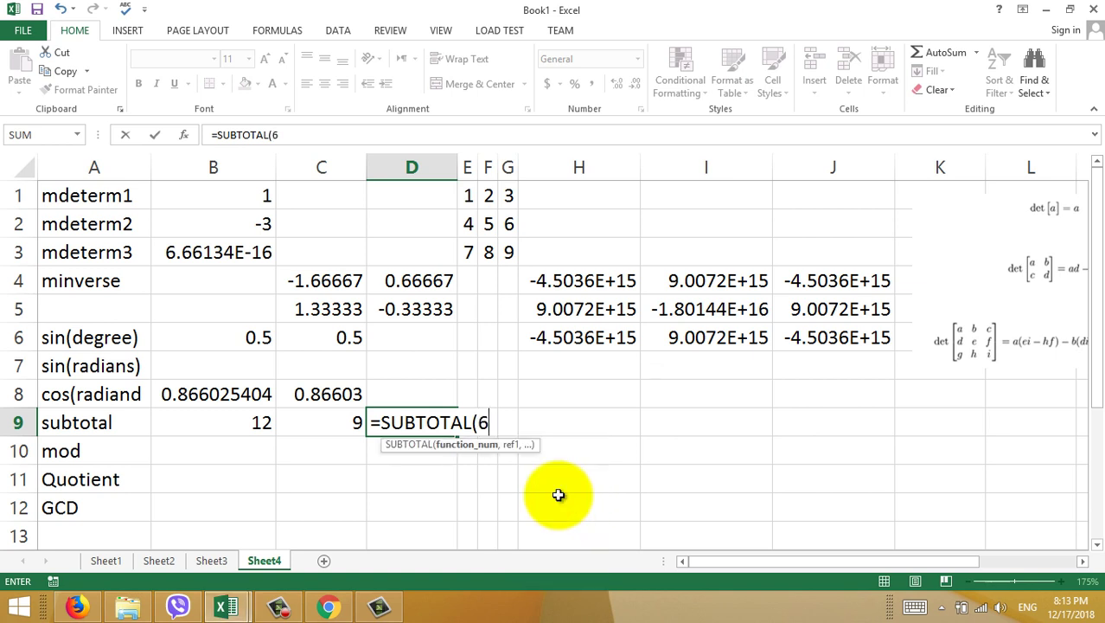
type(",")
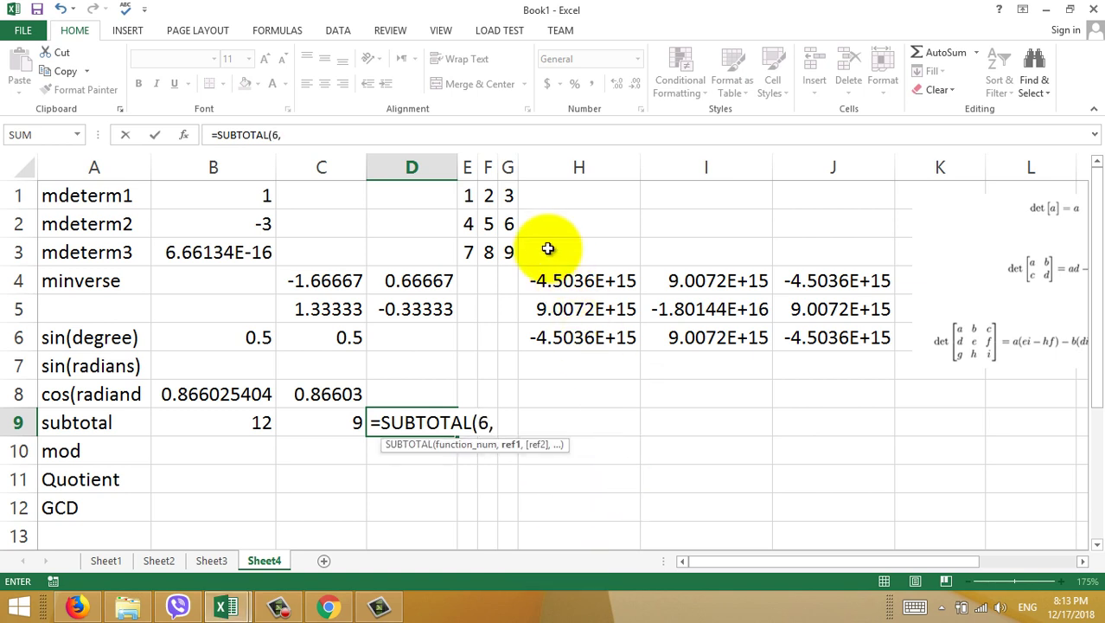
left_click_drag(468, 196, 502, 250)
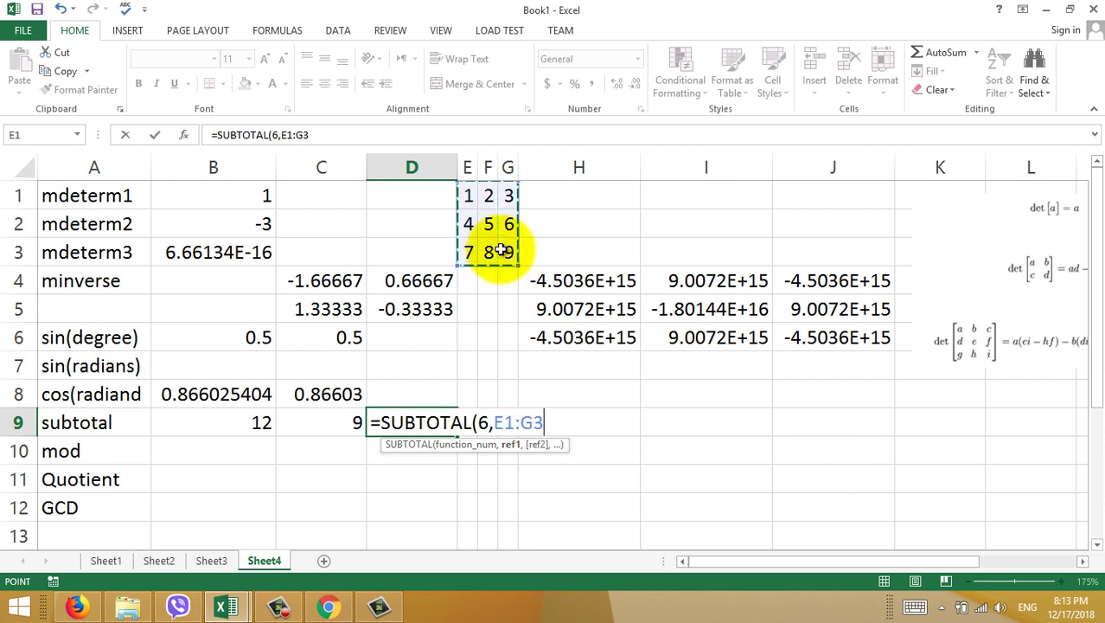
key("Return")
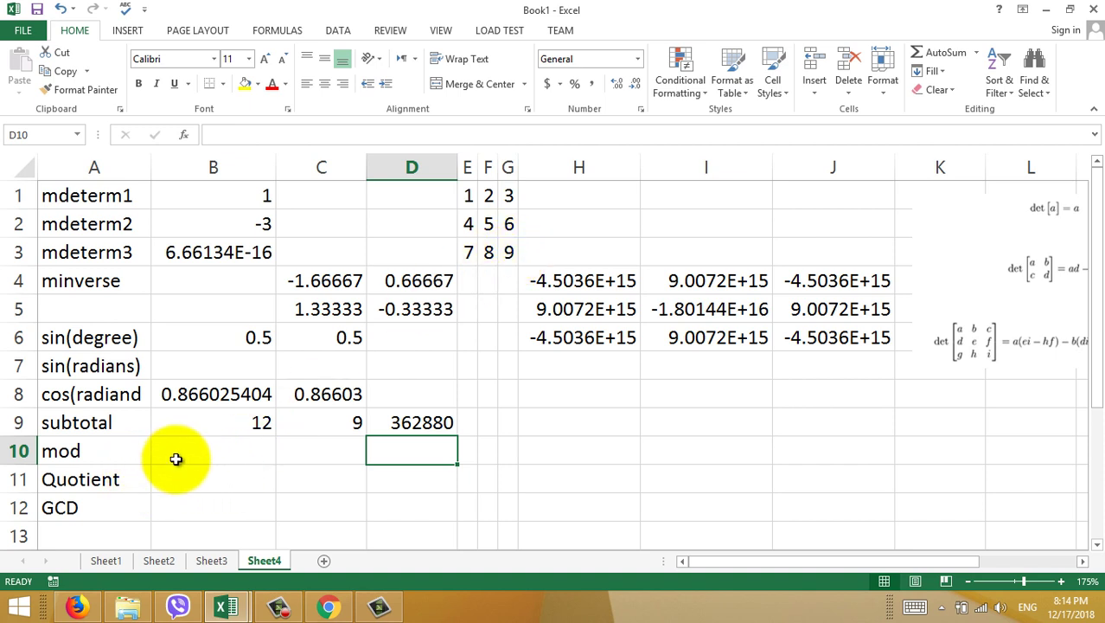
- Type 5/8 into empty cell H9 to show it becomes a date
left_click_drag(86, 452, 121, 482)
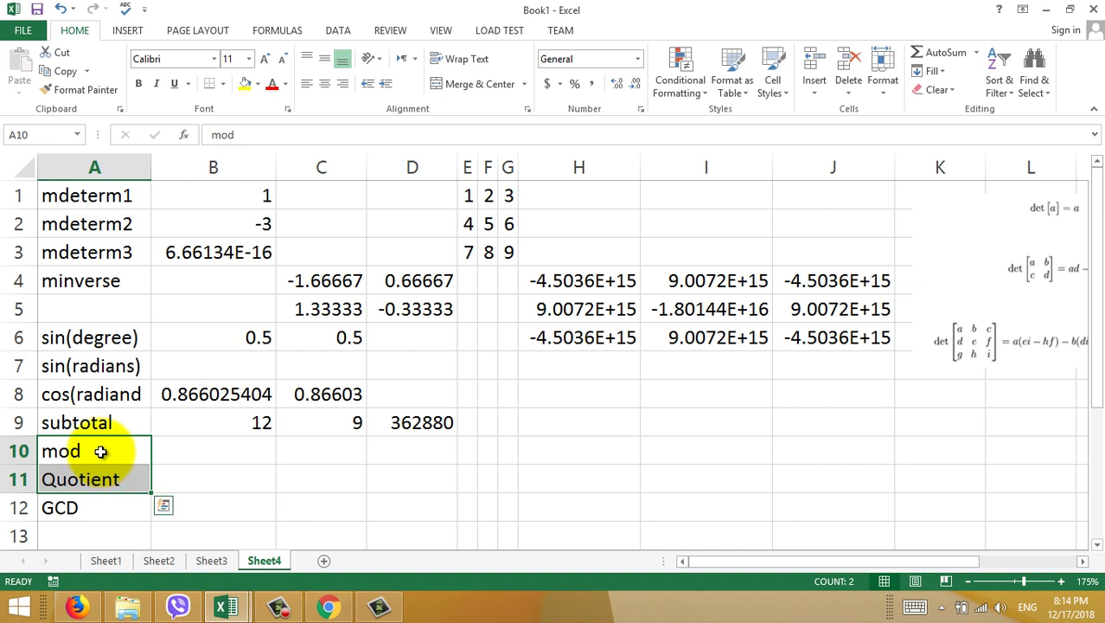
left_click(116, 479)
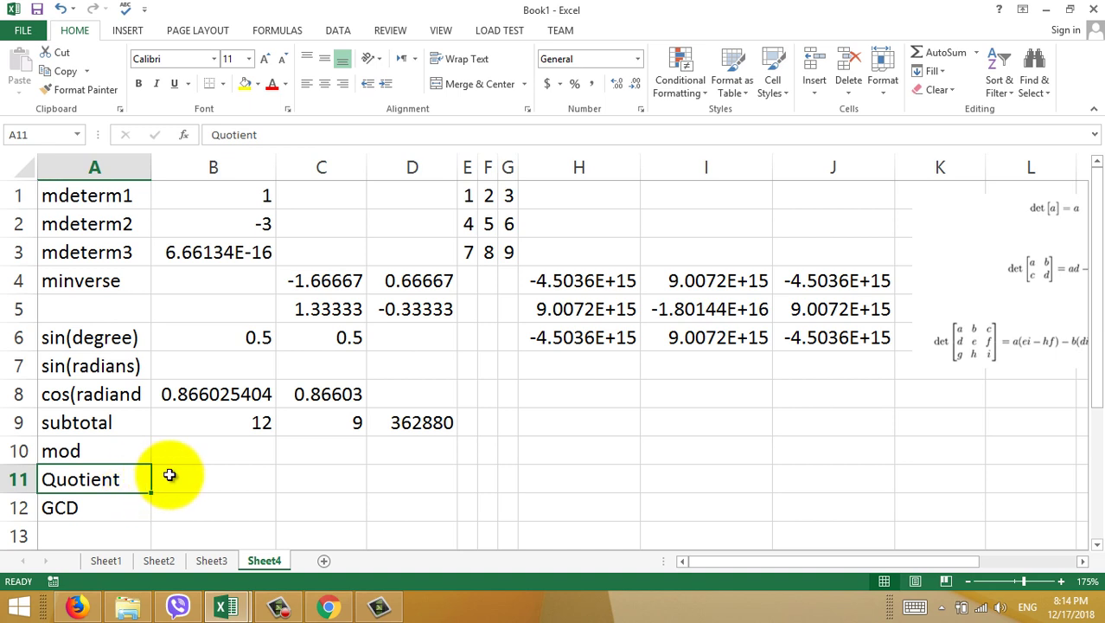
left_click(206, 453)
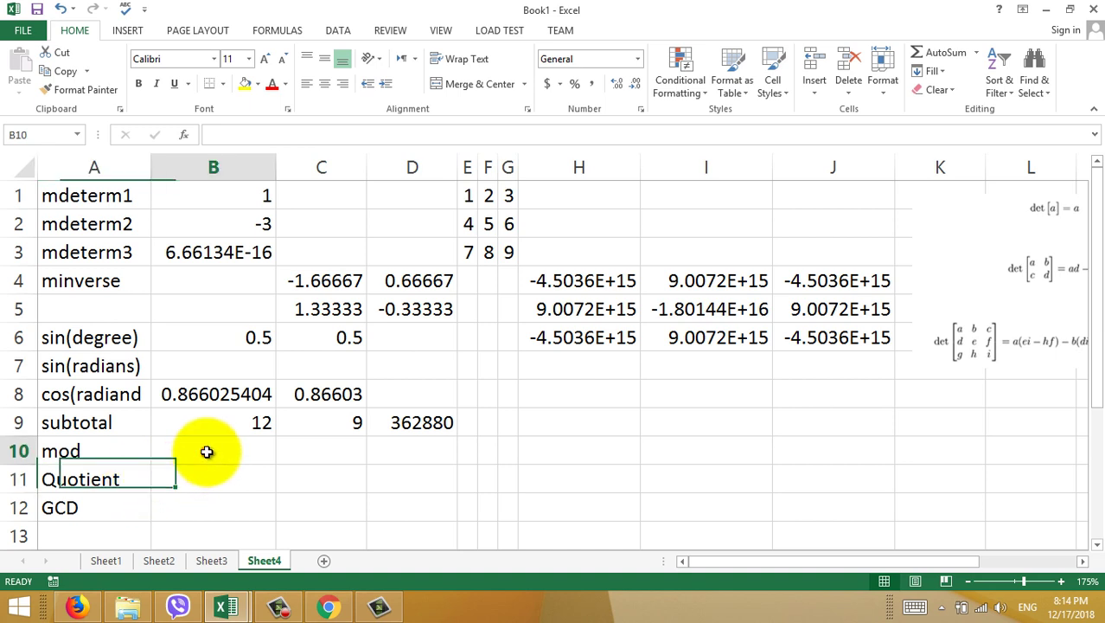
left_click(568, 427)
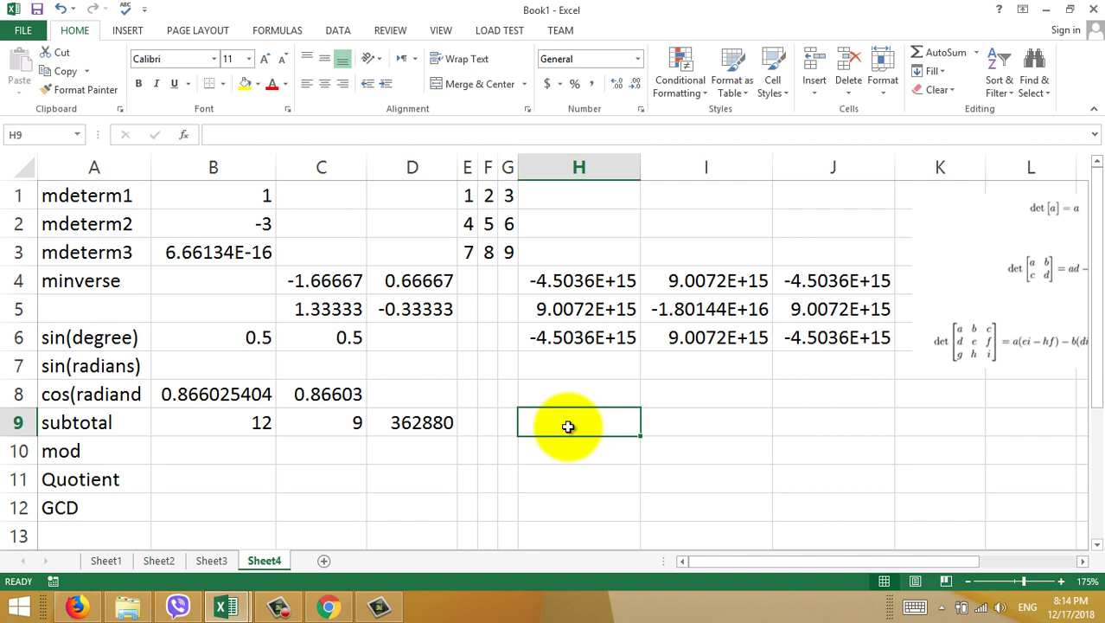
type("=")
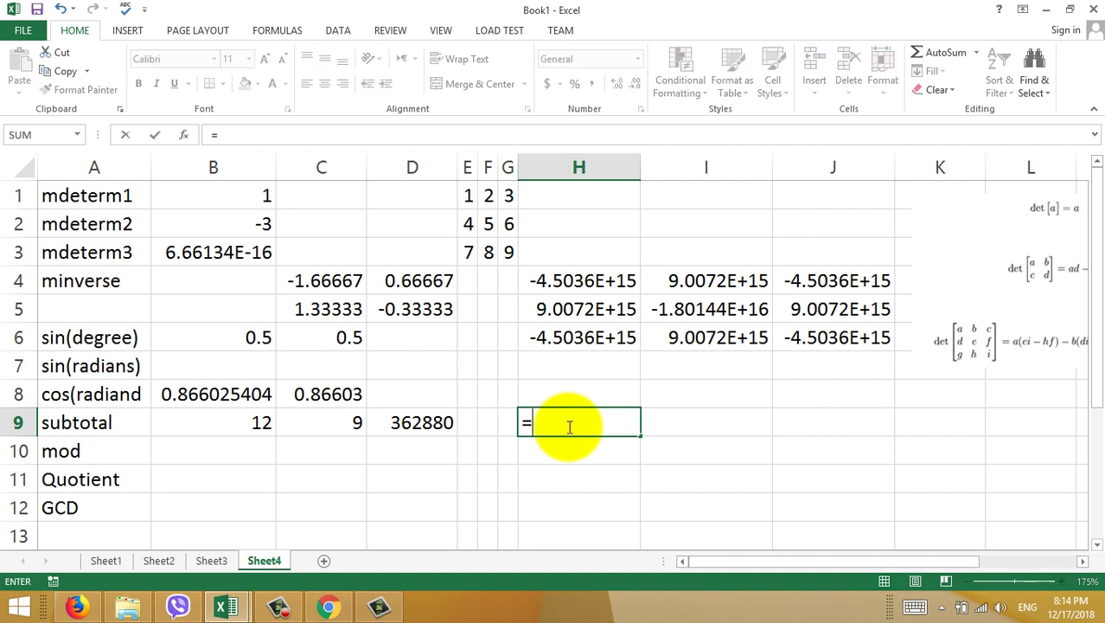
key("BackSpace")
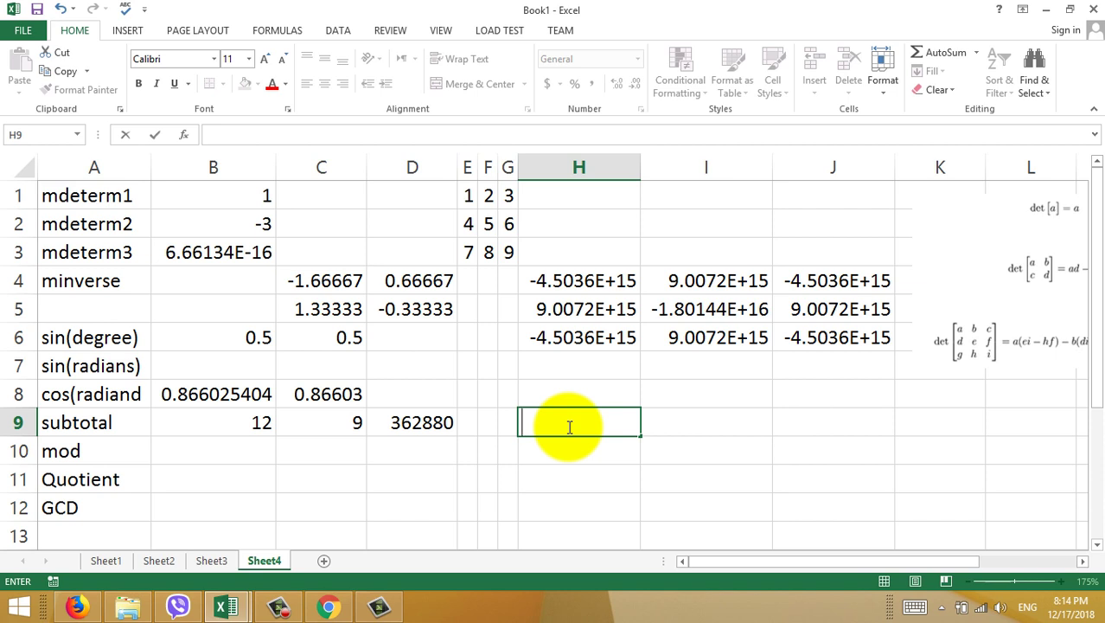
type("5/")
type("8")
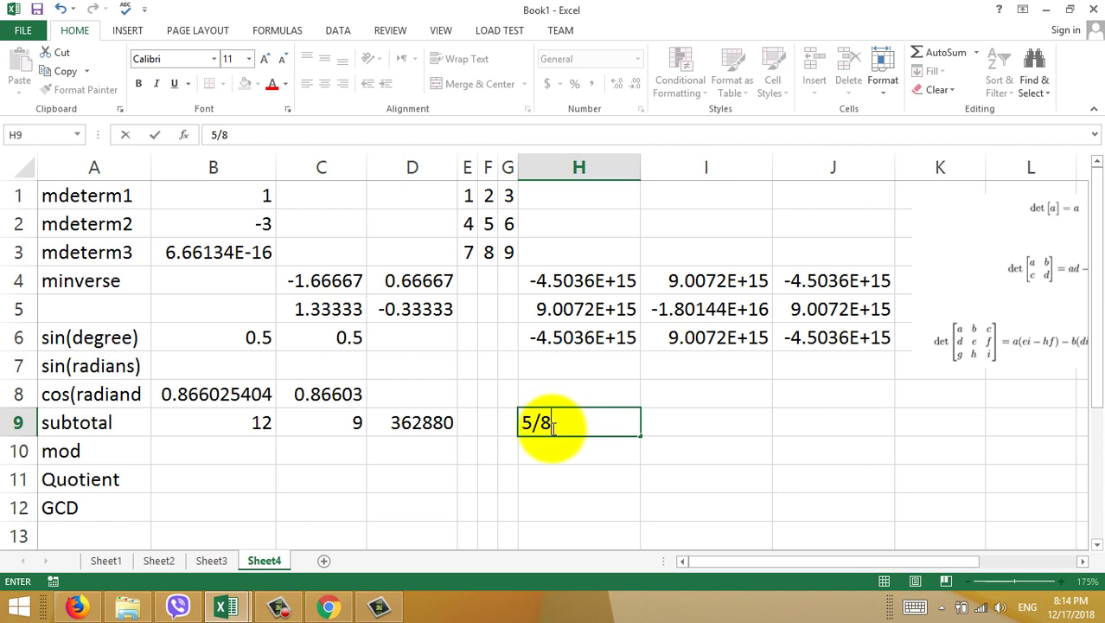
- Enter =MOD(5,8) in B10, returning 5
left_click(223, 455)
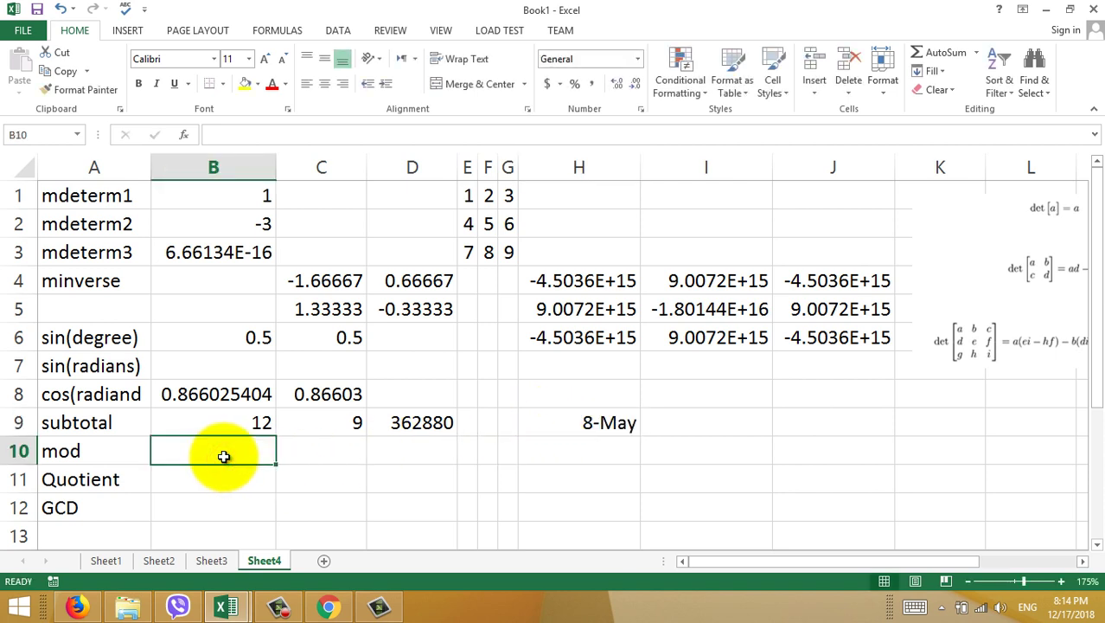
type("=mo")
key("Tab")
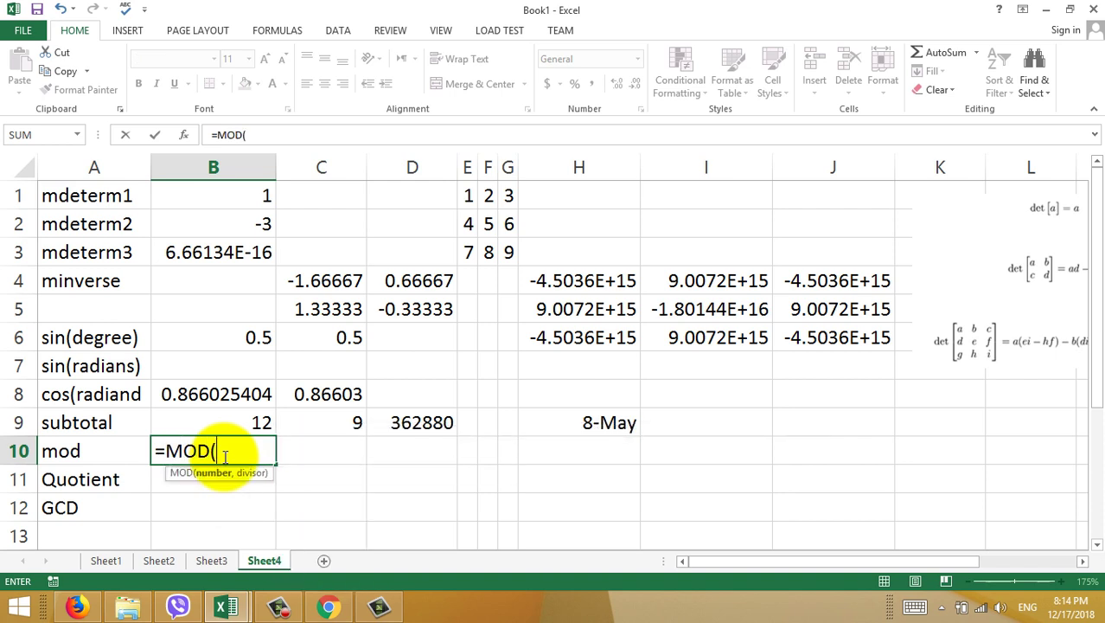
type("5,")
type("8")
key("Return")
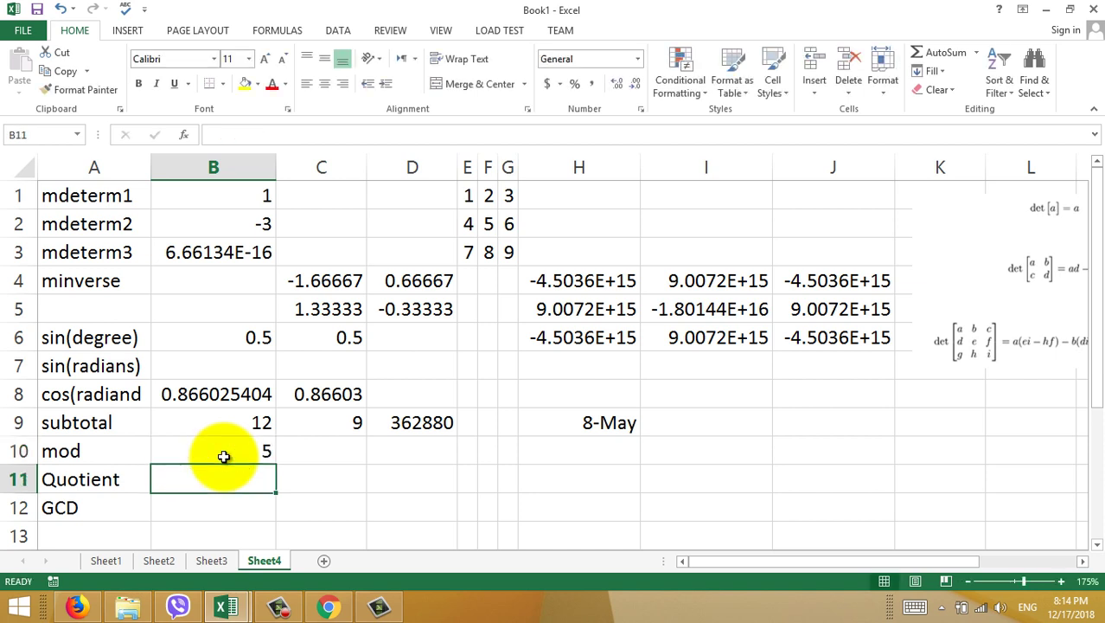
- Enter =MOD(8,5) in C10, returning 3
key("Up")
key("Right")
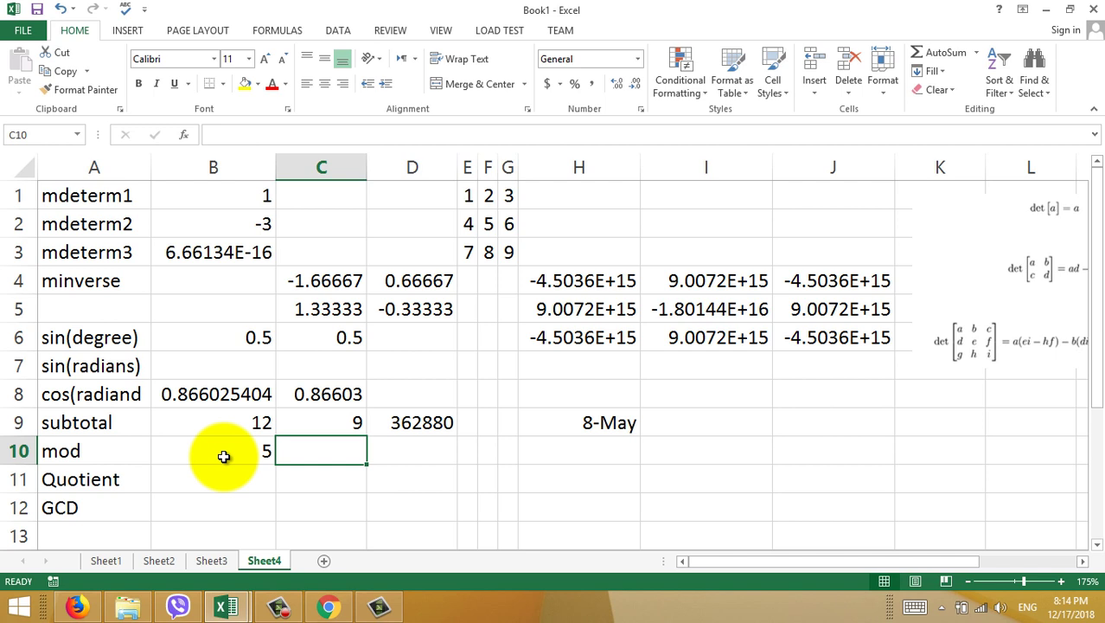
type("=mo")
key("Tab")
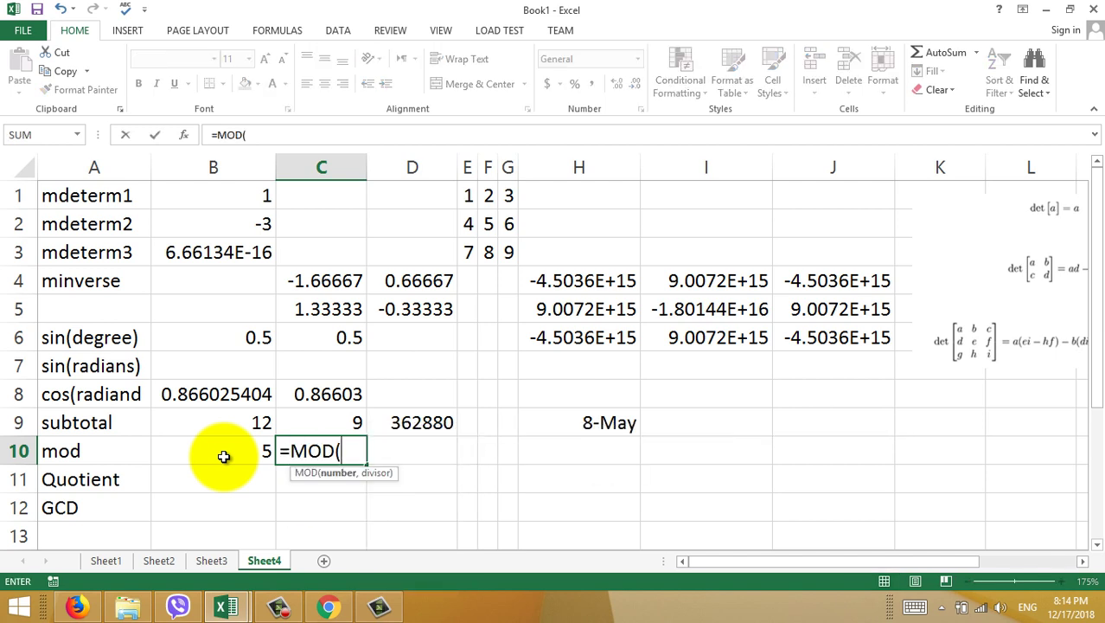
type("8")
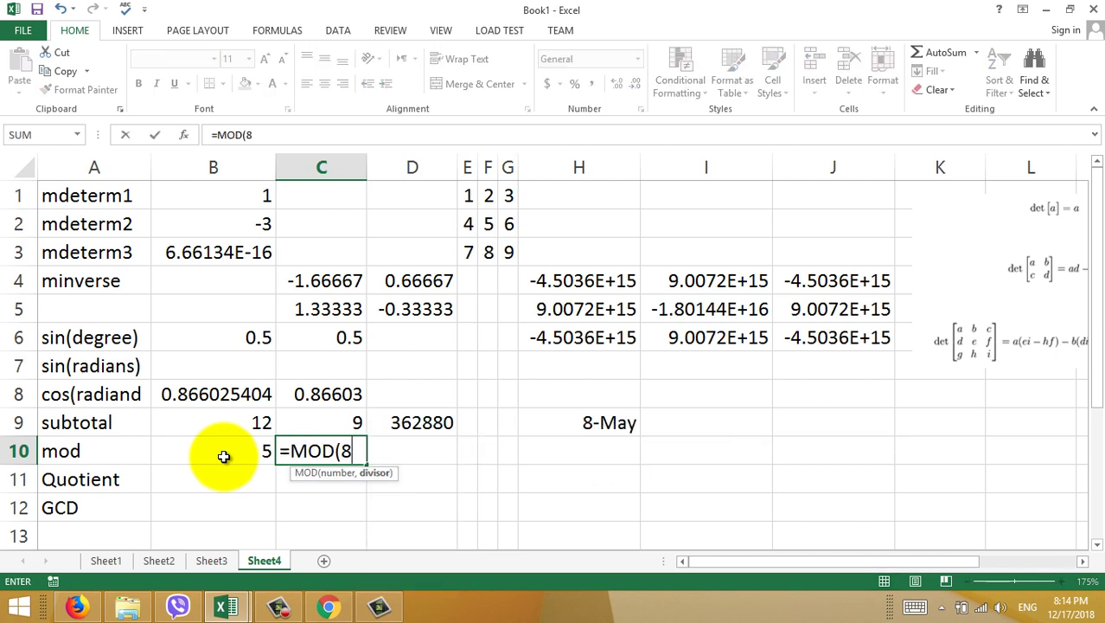
type(",5")
key("Return")
key("Left")
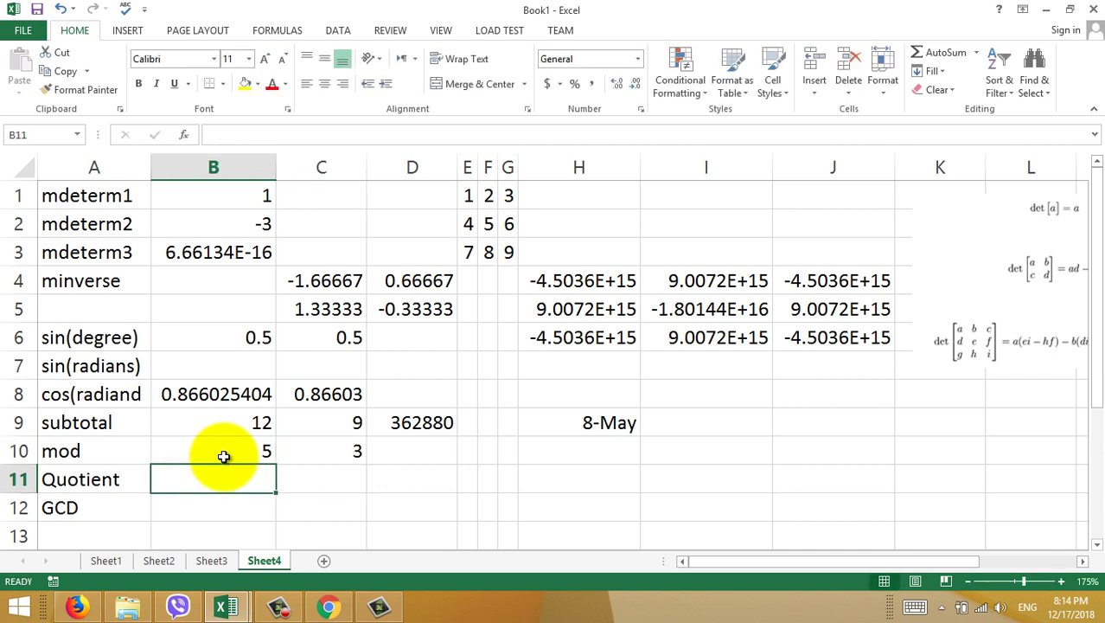
- Enter =QUOTIENT(5,8) in B11, returning 0
type("=q")
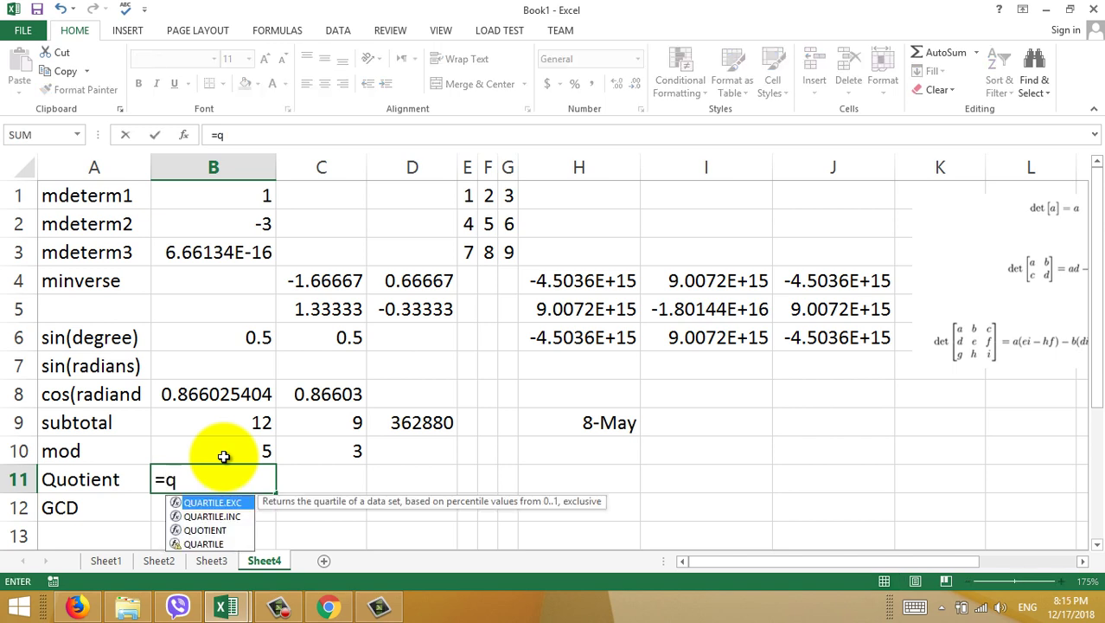
type("u")
key("Down")
key("Down")
key("Tab")
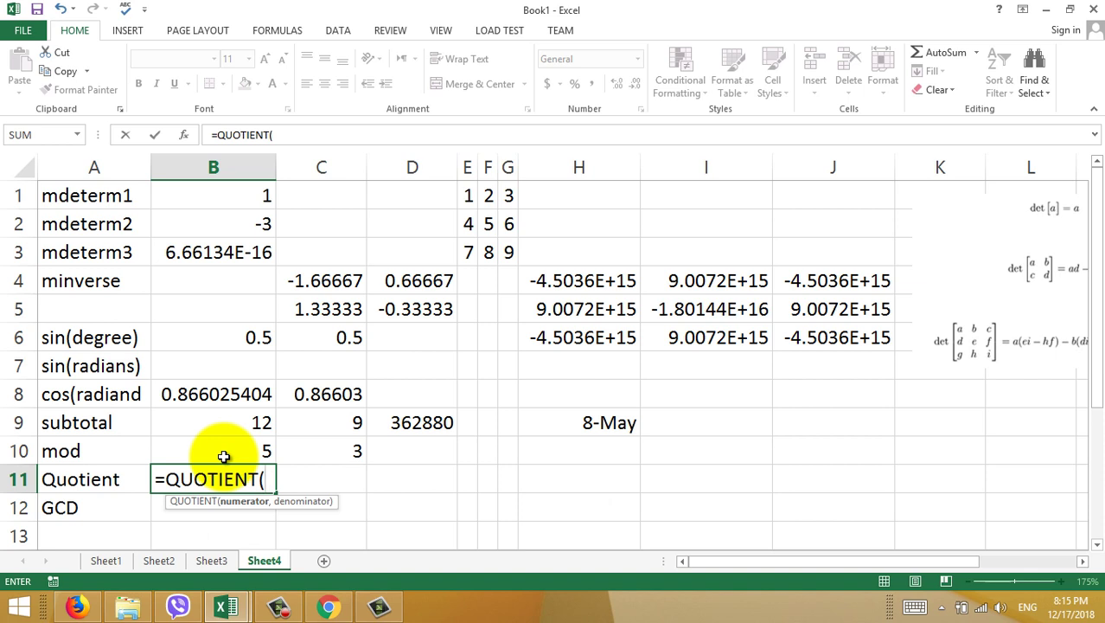
type("5,")
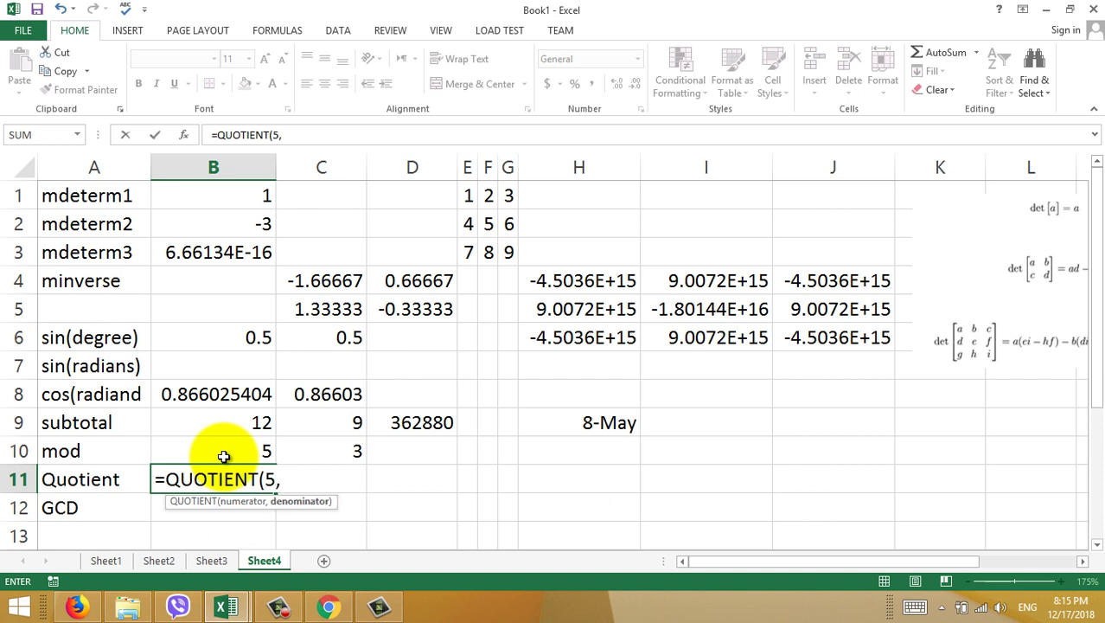
type("8")
key("Return")
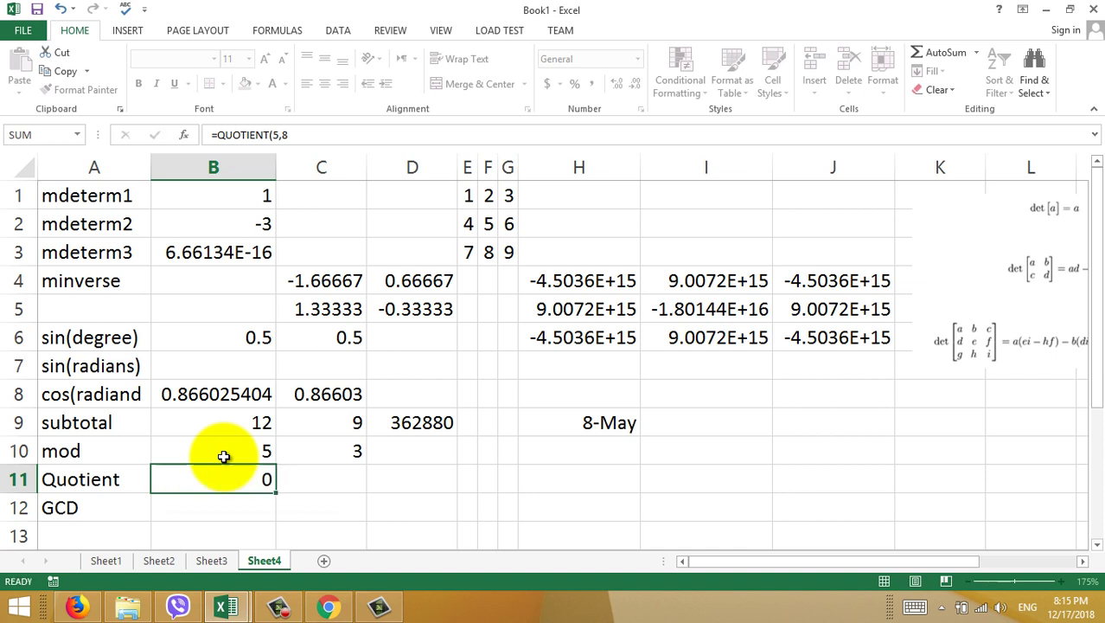
- Enter =QUOTIENT(8,5) in C11, correcting a wrong autocomplete, returning 1
key("Up")
key("Right")
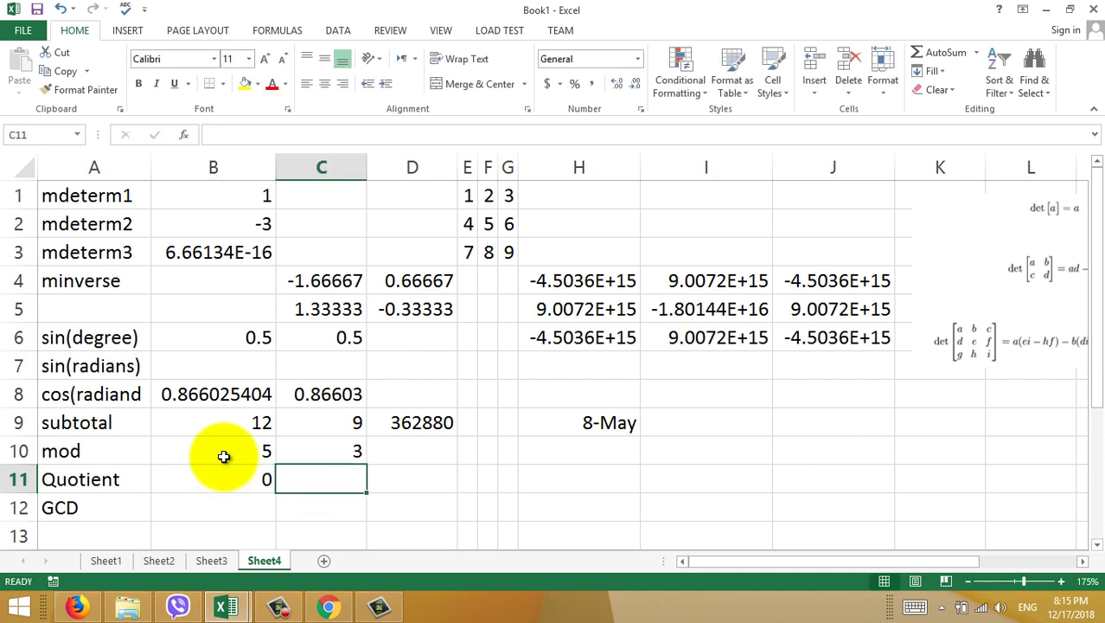
type("=qu")
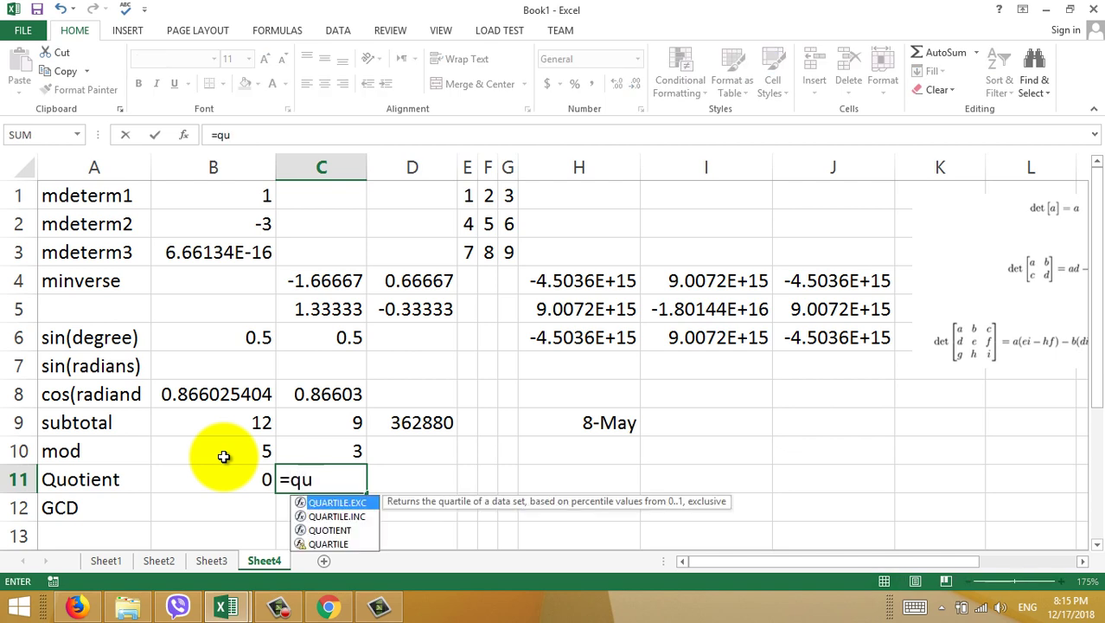
key("Tab")
key("BackSpace")
key("BackSpace")
key("BackSpace")
key("BackSpace")
key("BackSpace")
key("BackSpace")
key("BackSpace")
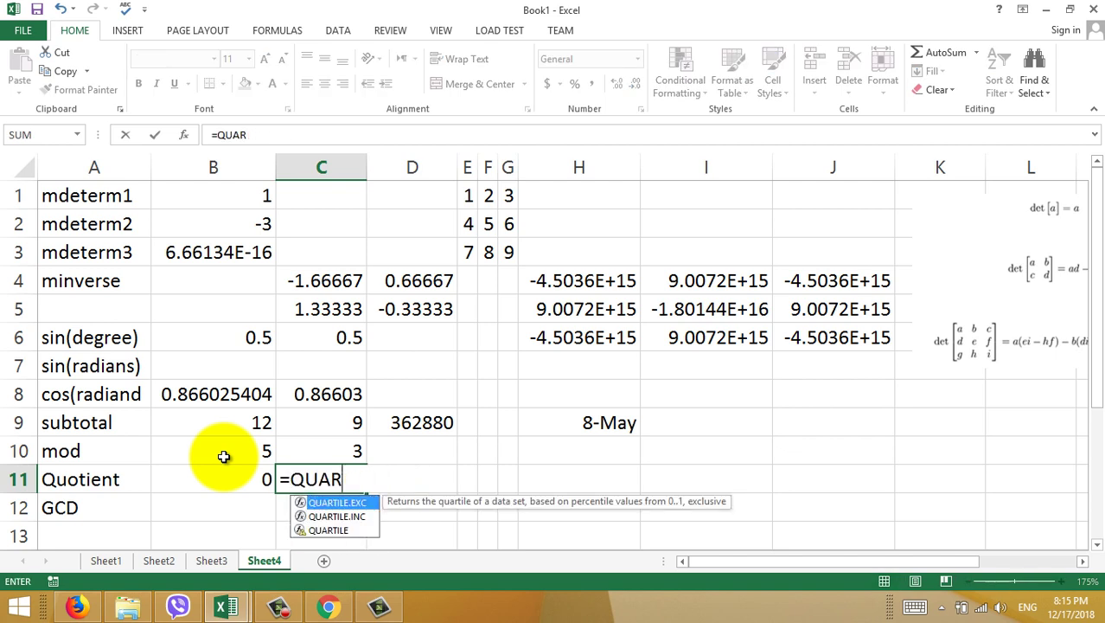
key("Down")
key("BackSpace")
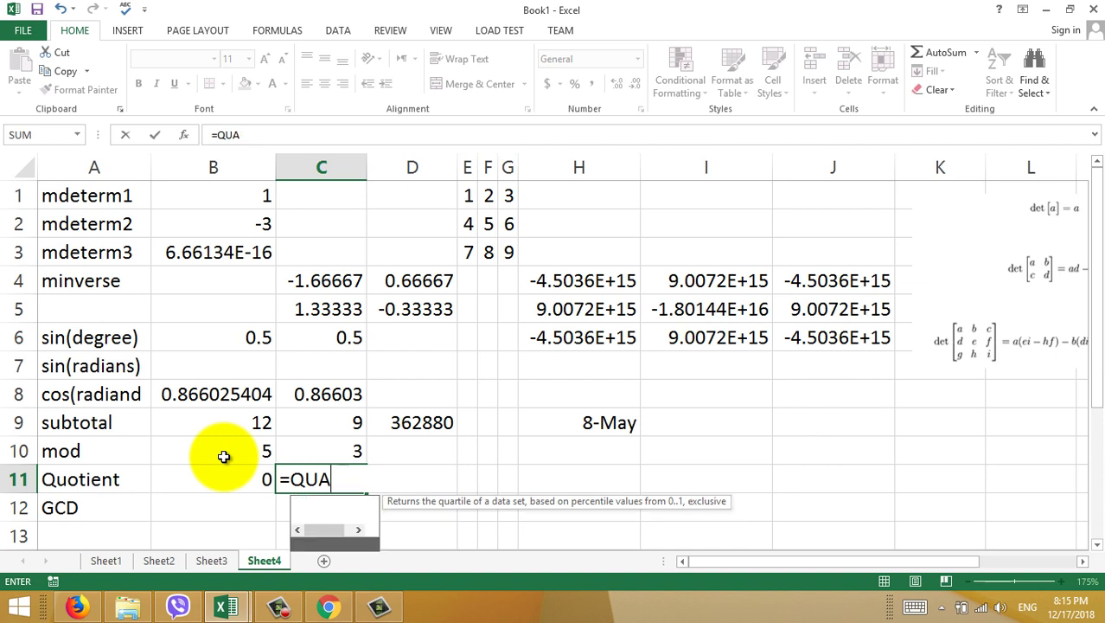
key("BackSpace")
key("Down")
key("Down")
key("Tab")
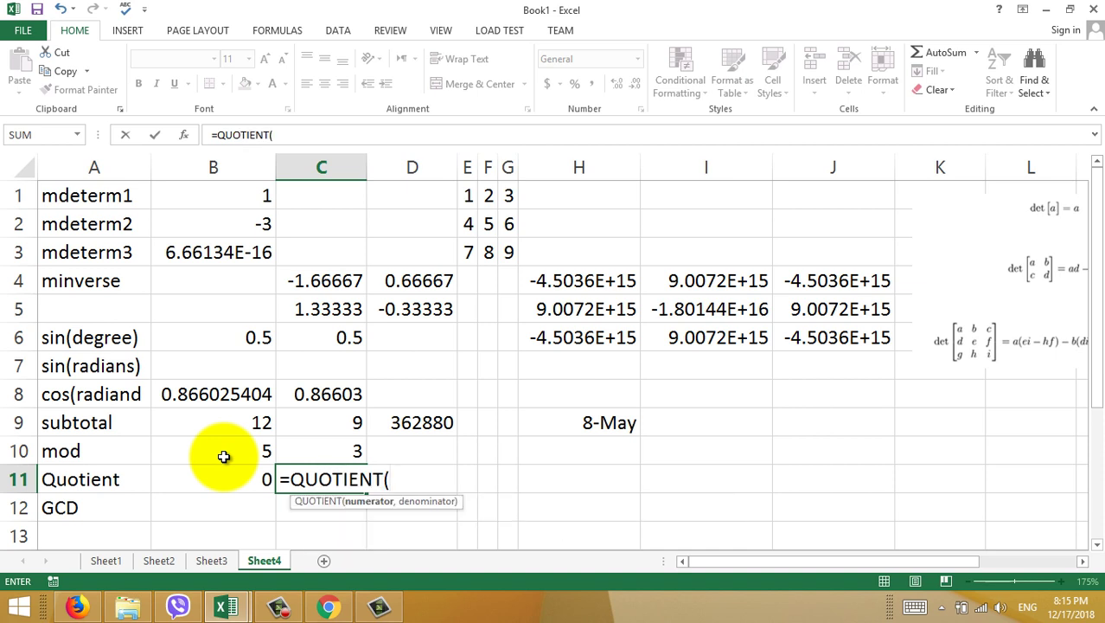
type("8,5")
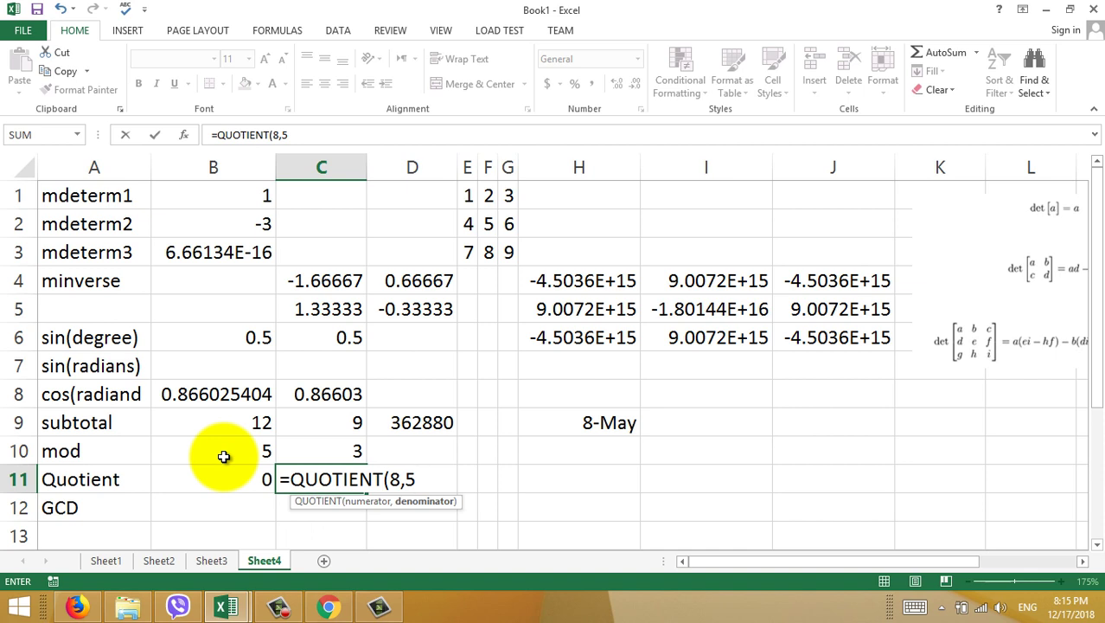
type(")")
key("Return")
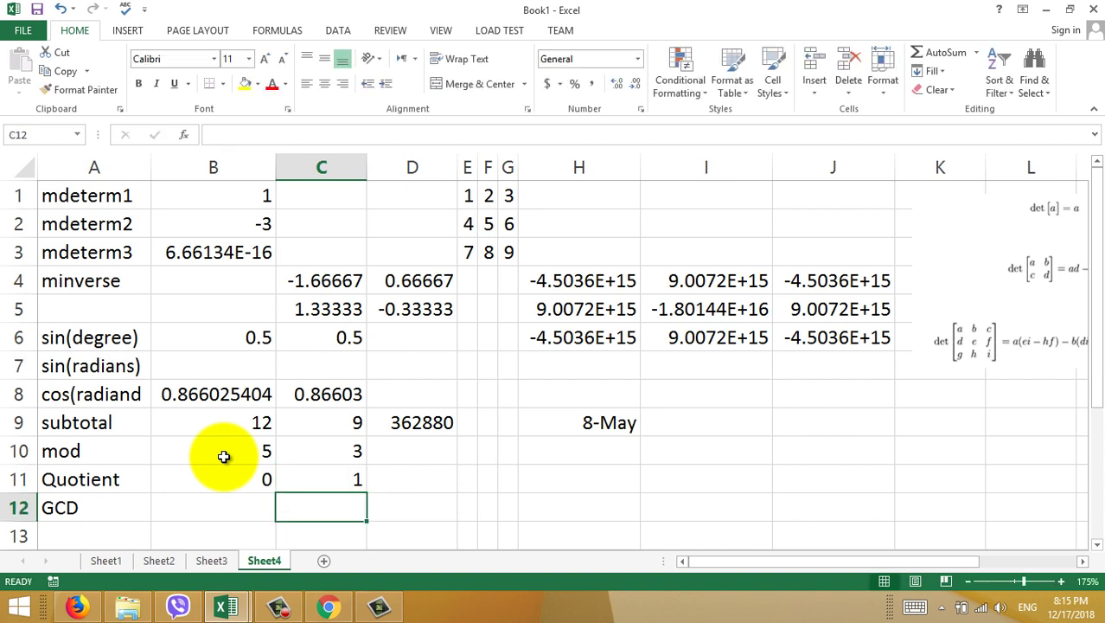
key("Left")
key("Left")
- Put sample numbers 2 in I10 and 4 in I11
key("Right")
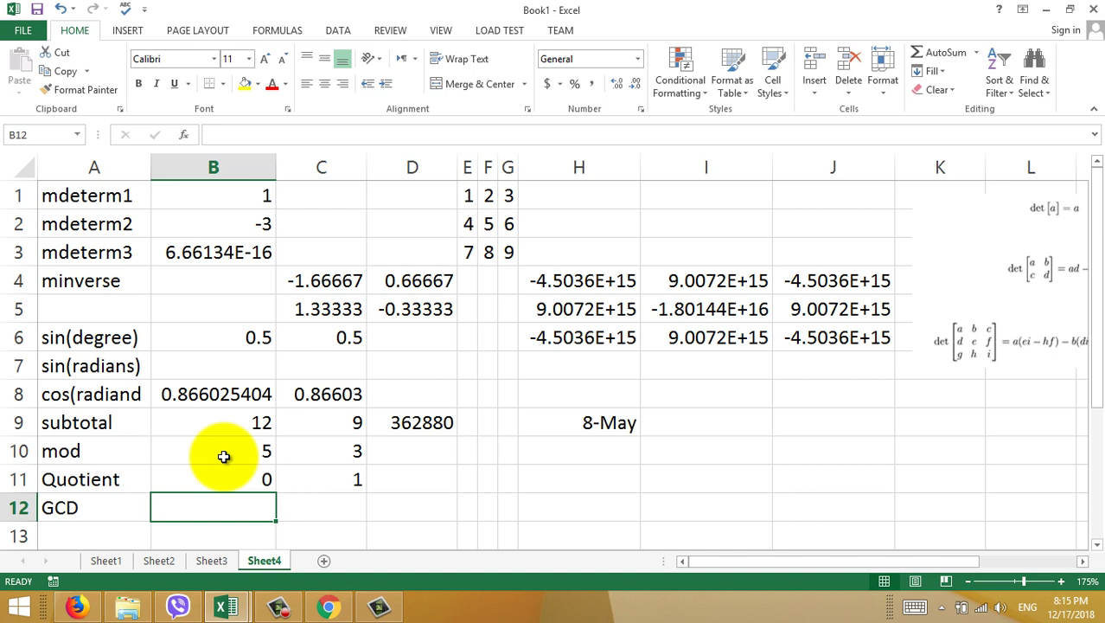
type("=")
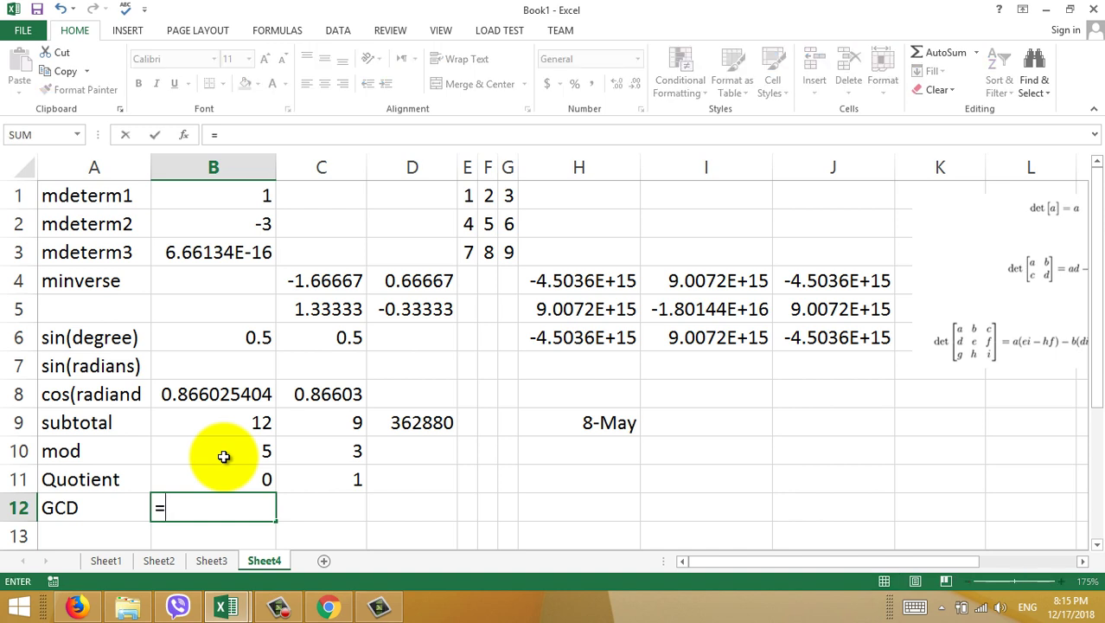
type("gc")
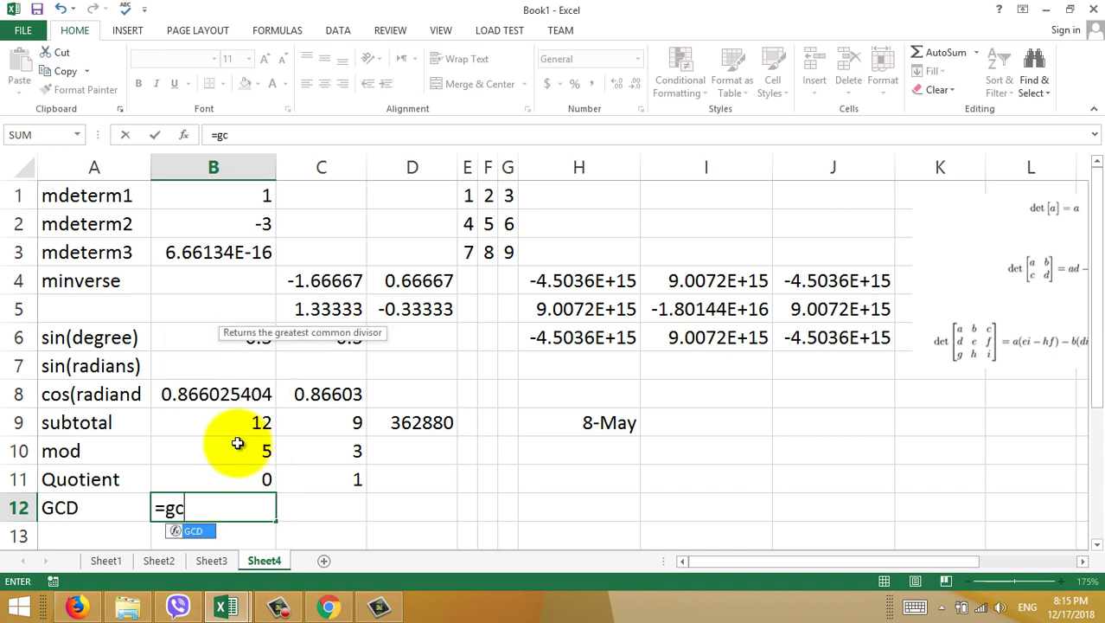
key("Tab")
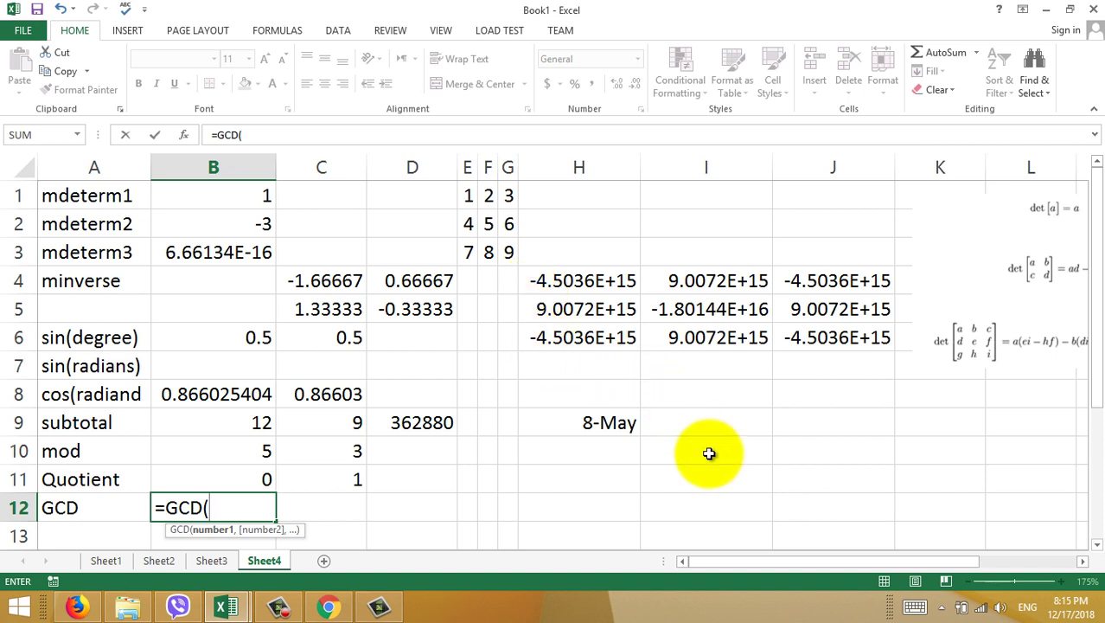
key("Escape")
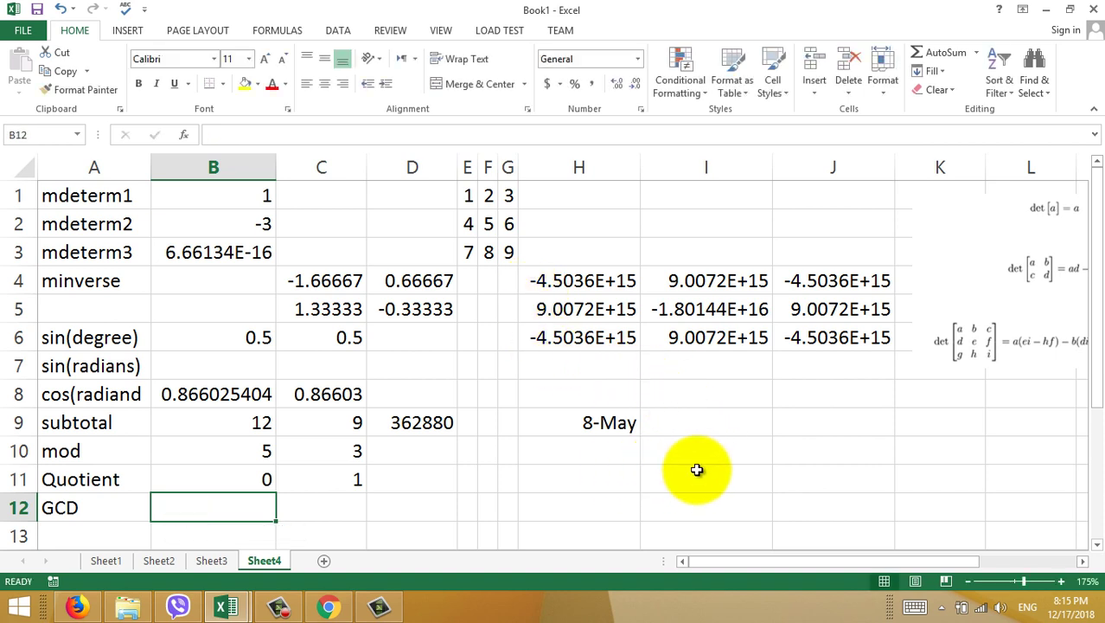
left_click(702, 453)
type("2")
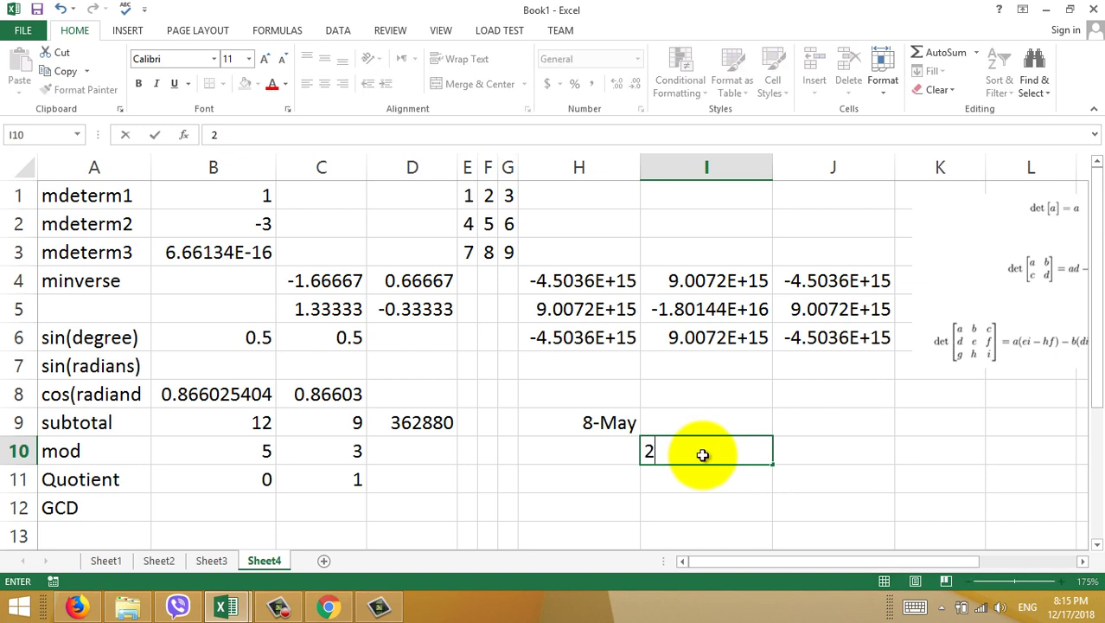
key("Return")
type("4")
key("Left")
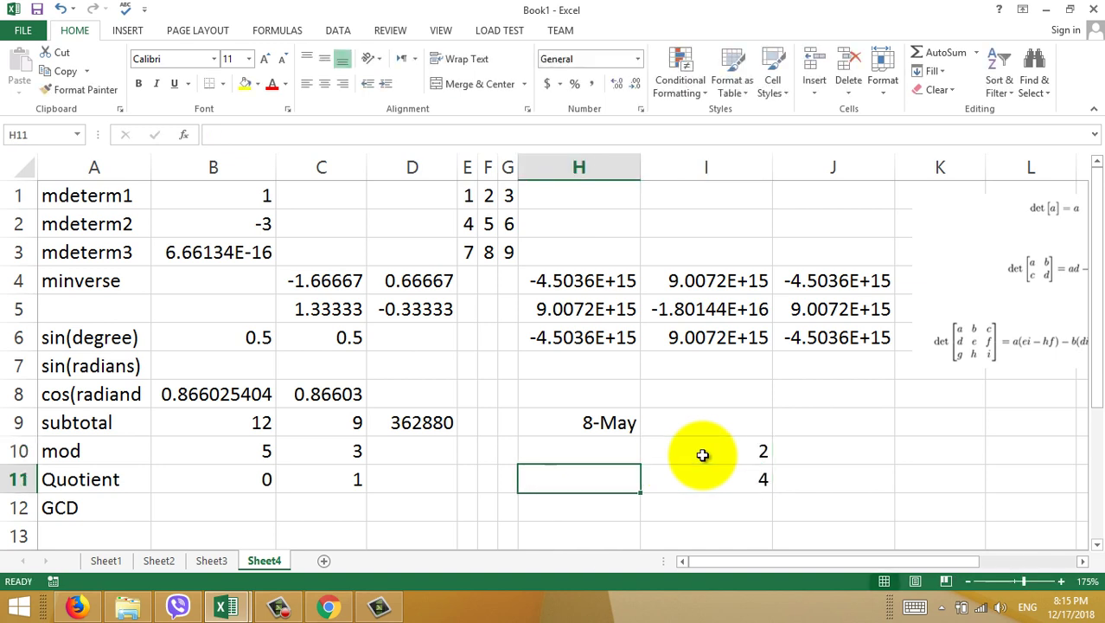
- Enter =GCD(I10:I11) in B12, returning 2
left_click(263, 513)
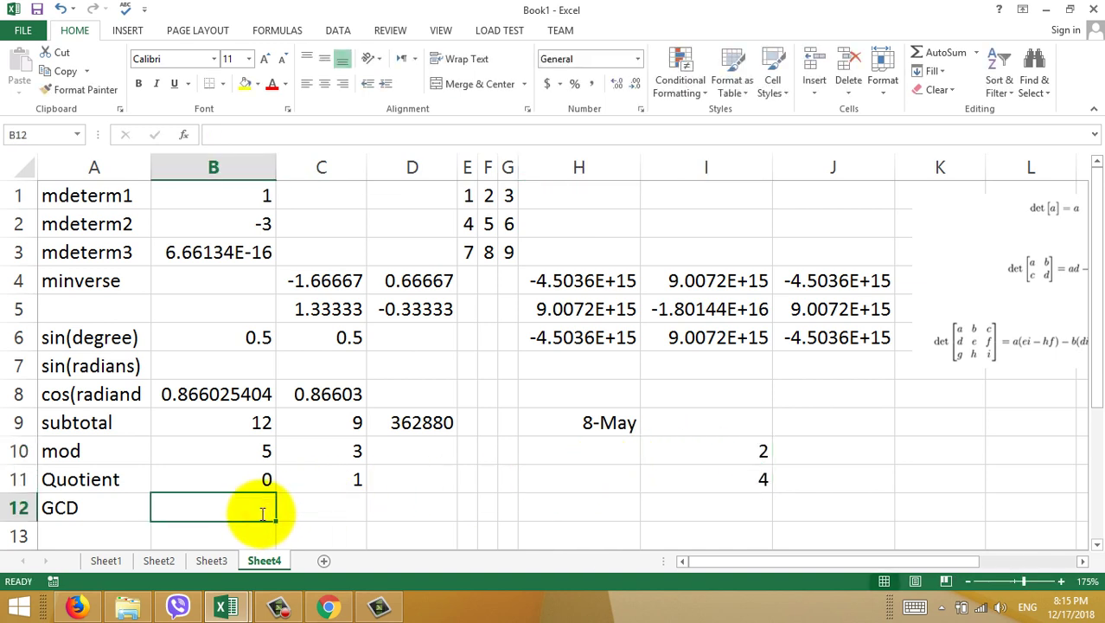
type("=")
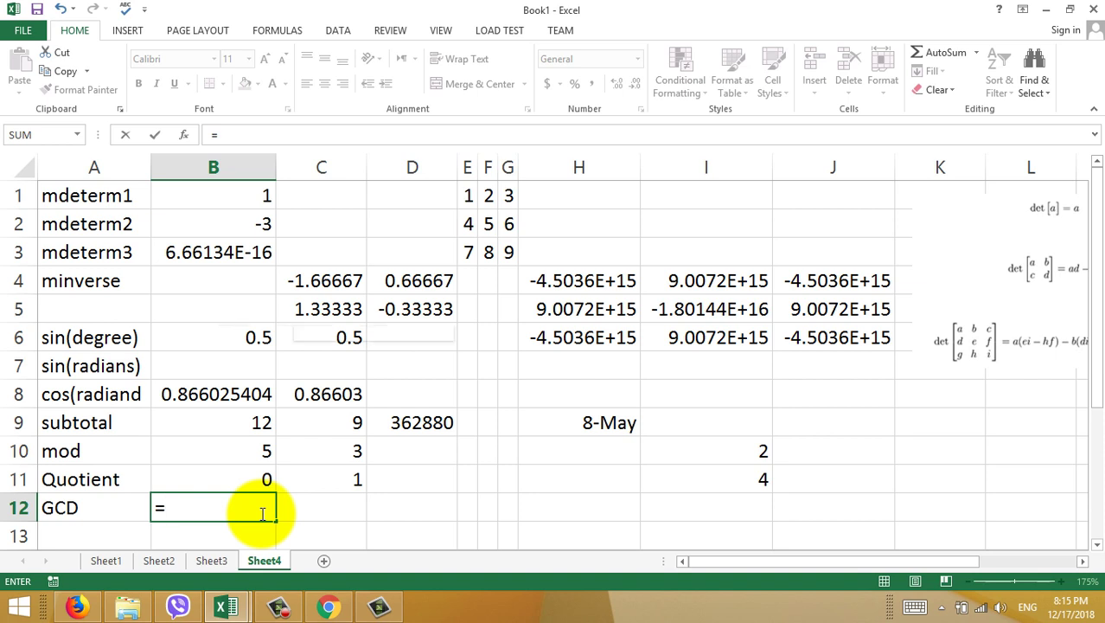
type("gcd")
key("Tab")
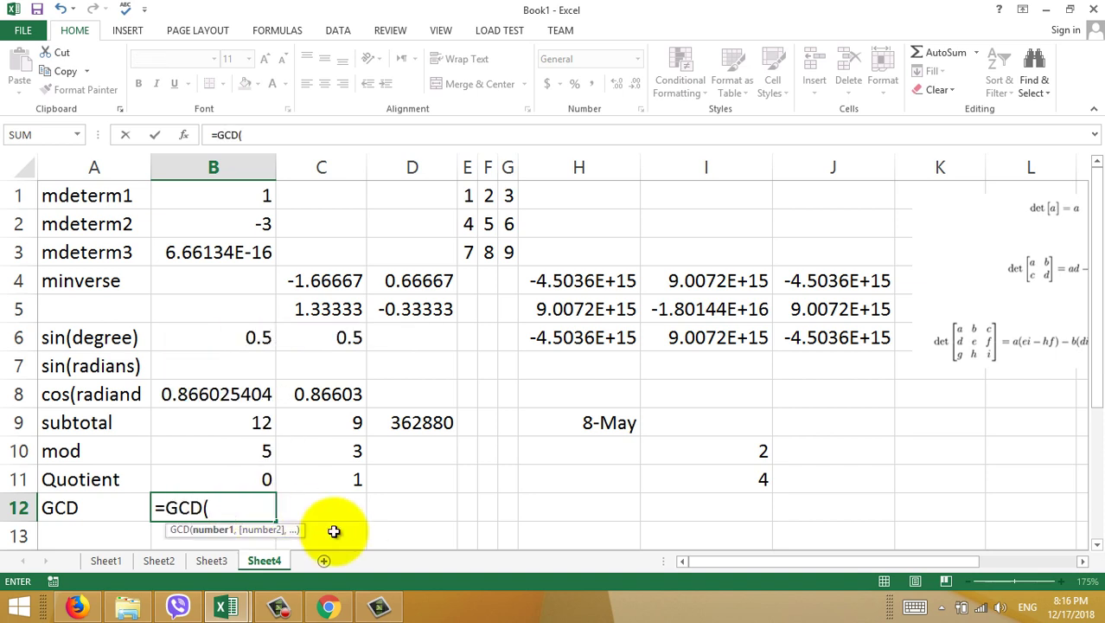
left_click_drag(703, 456, 720, 477)
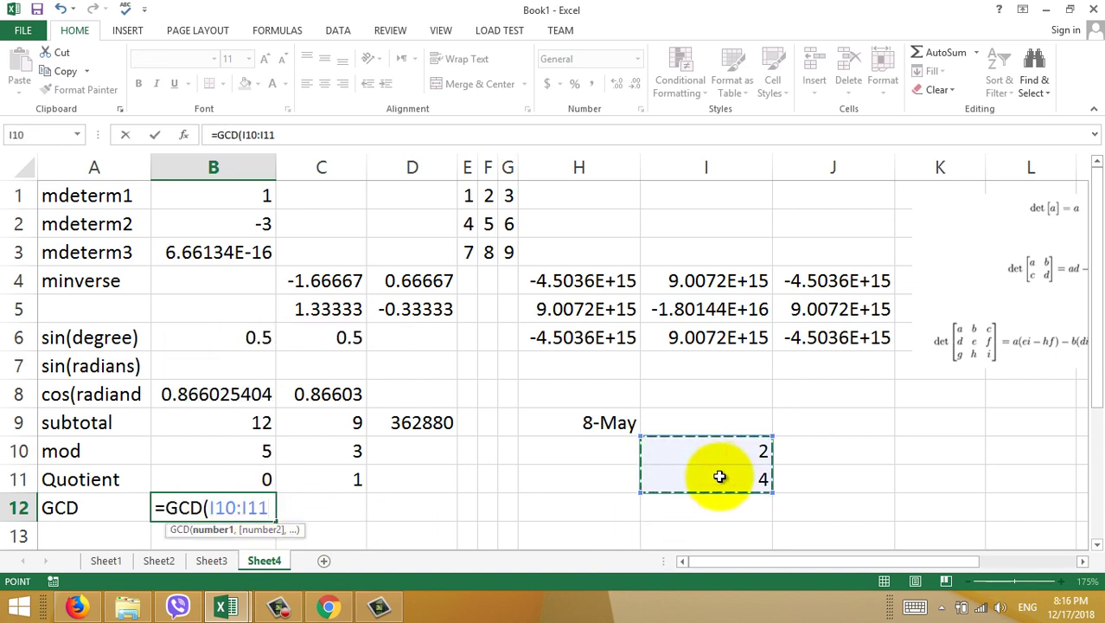
type(")")
key("Return")
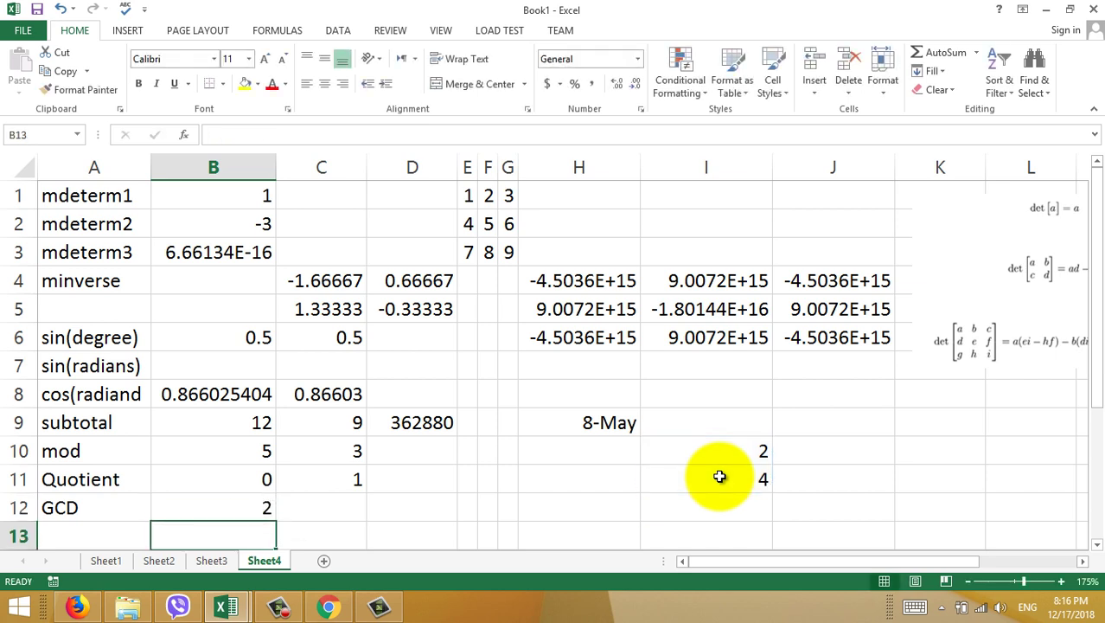
key("Up")
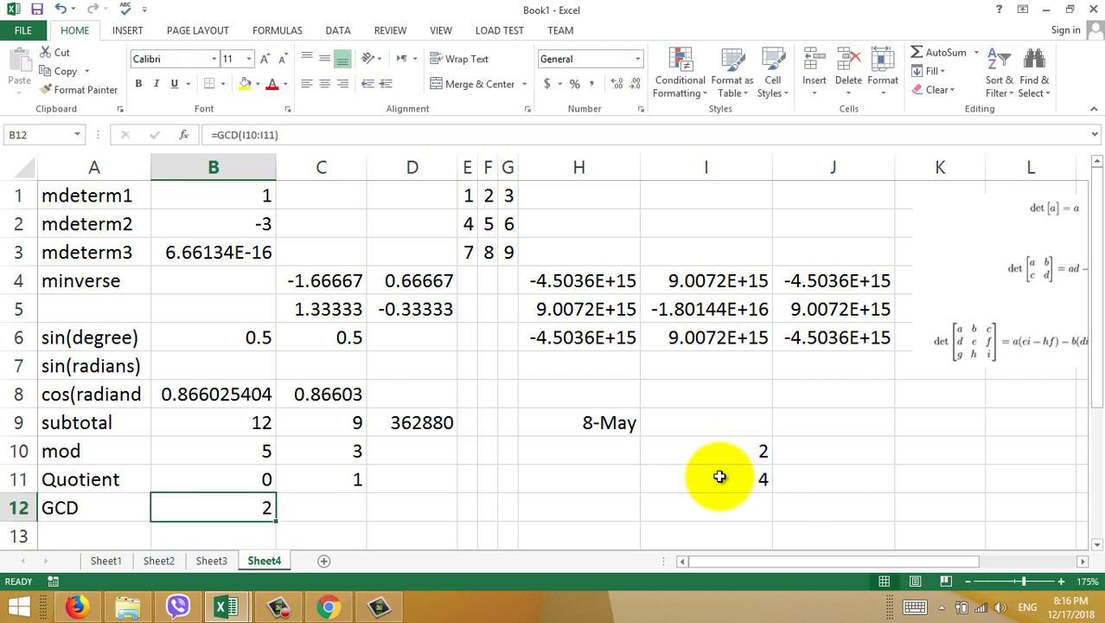
- Change I10 to 4 and check the GCD result in B12
left_click(755, 481)
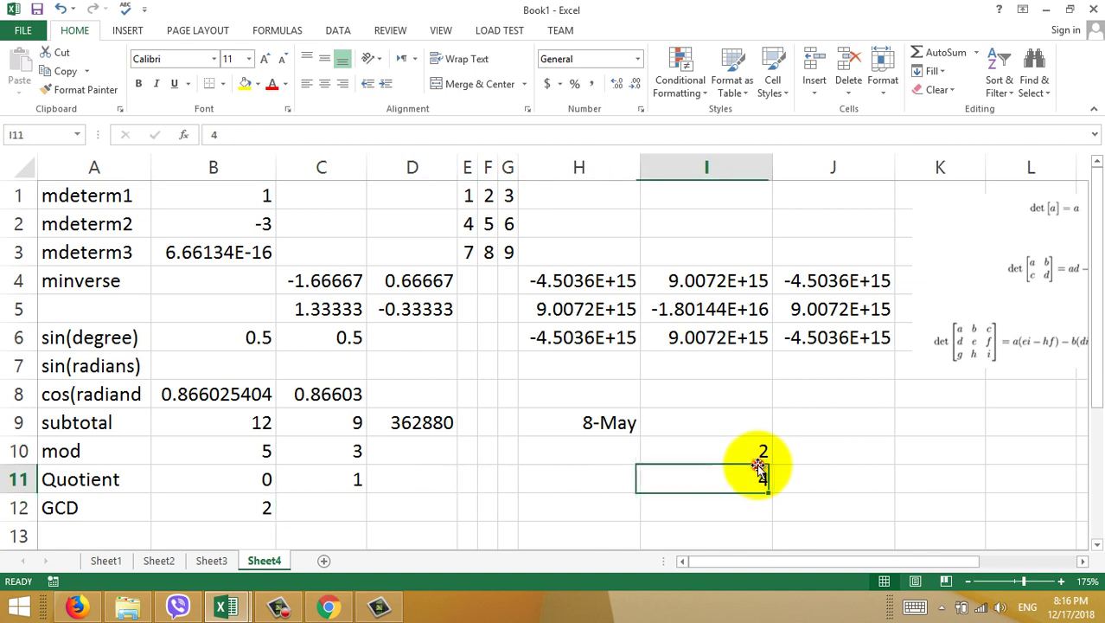
left_click(756, 447)
type("4")
key("Return")
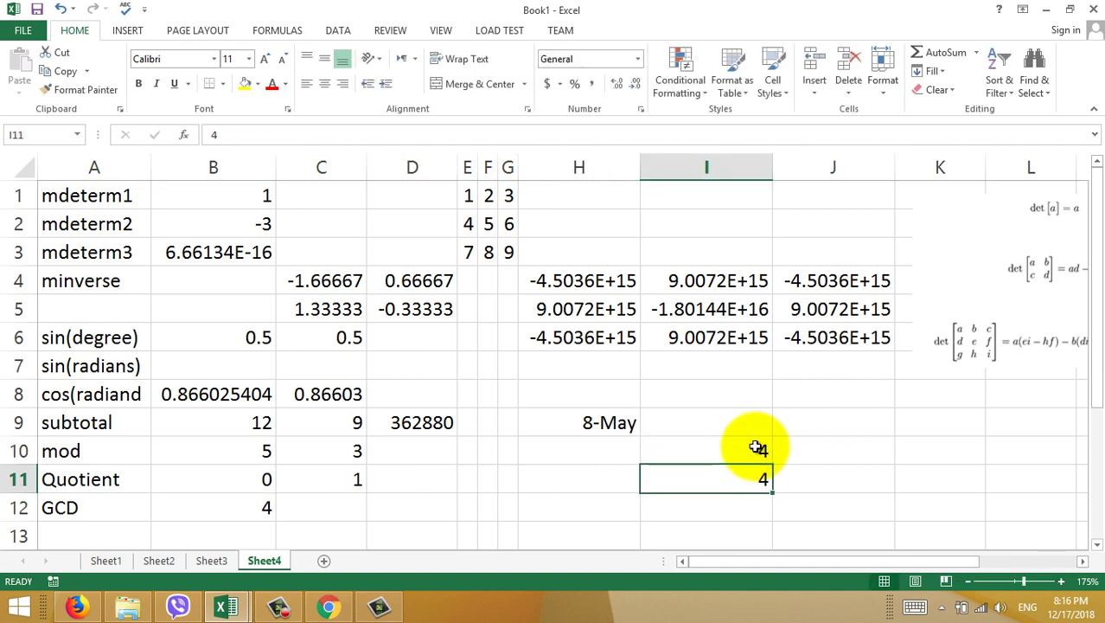
left_click(269, 508)
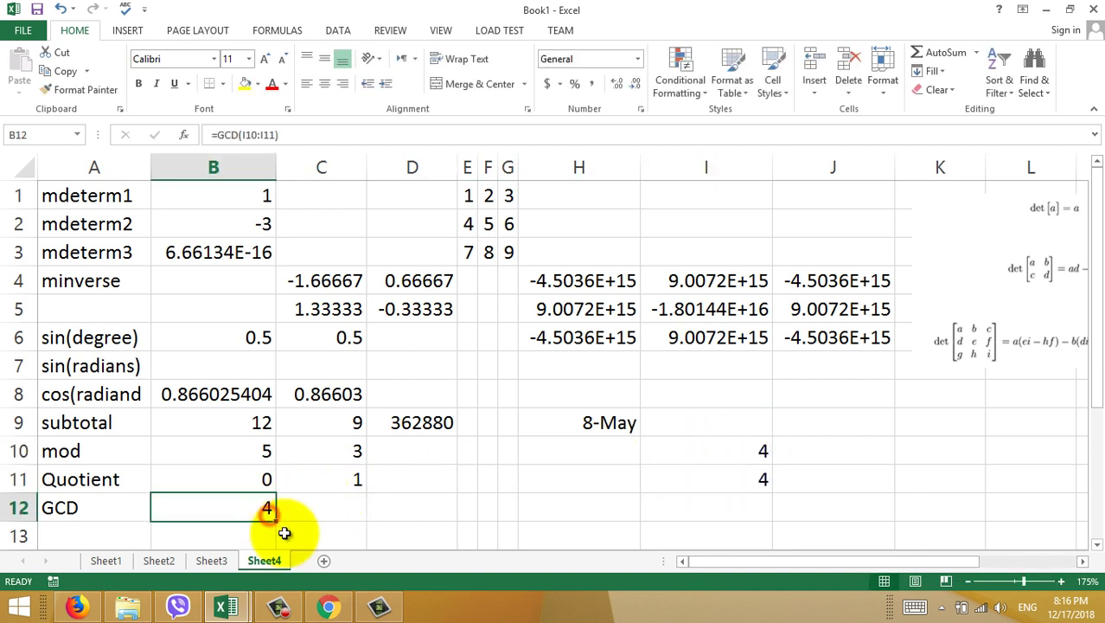
- Set I10 to 12 and I11 to 6 so B12's GCD becomes 6
left_click(745, 452)
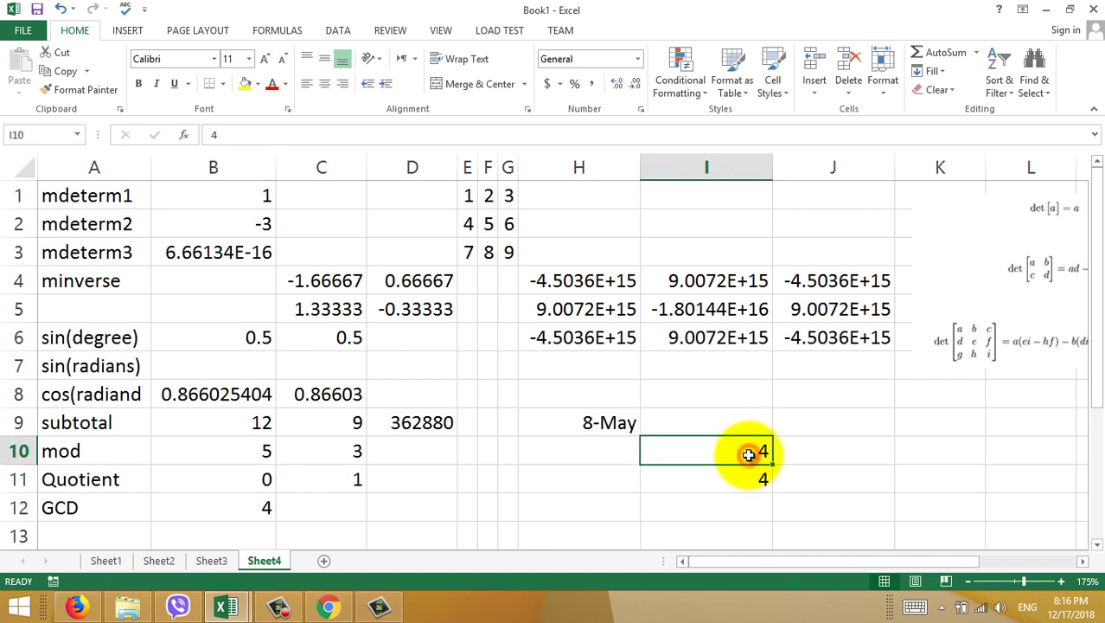
type("12")
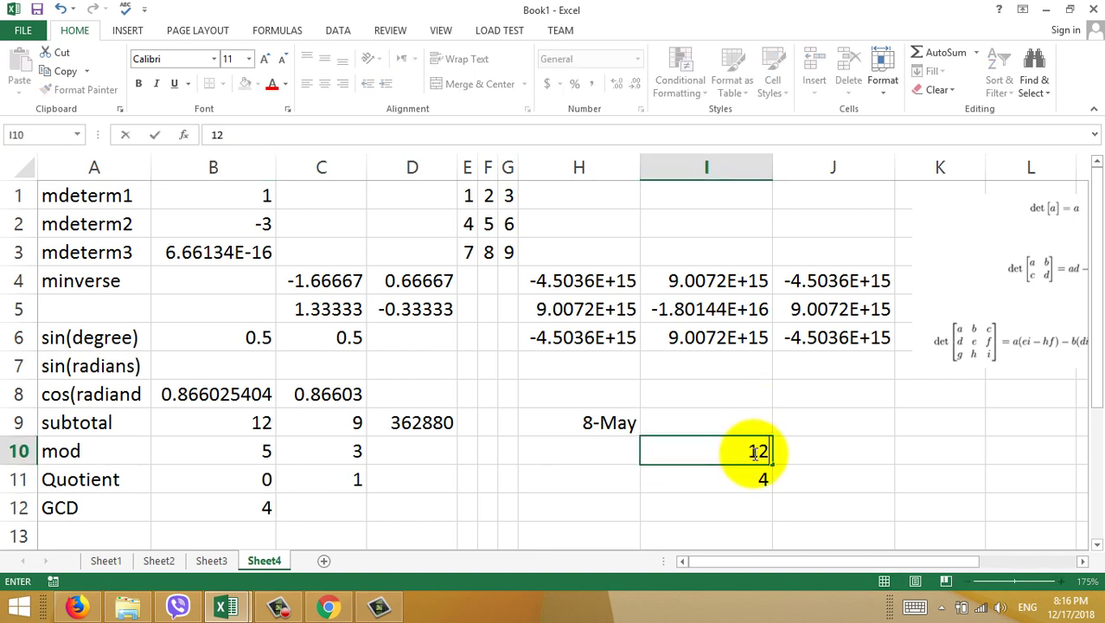
left_click(718, 472)
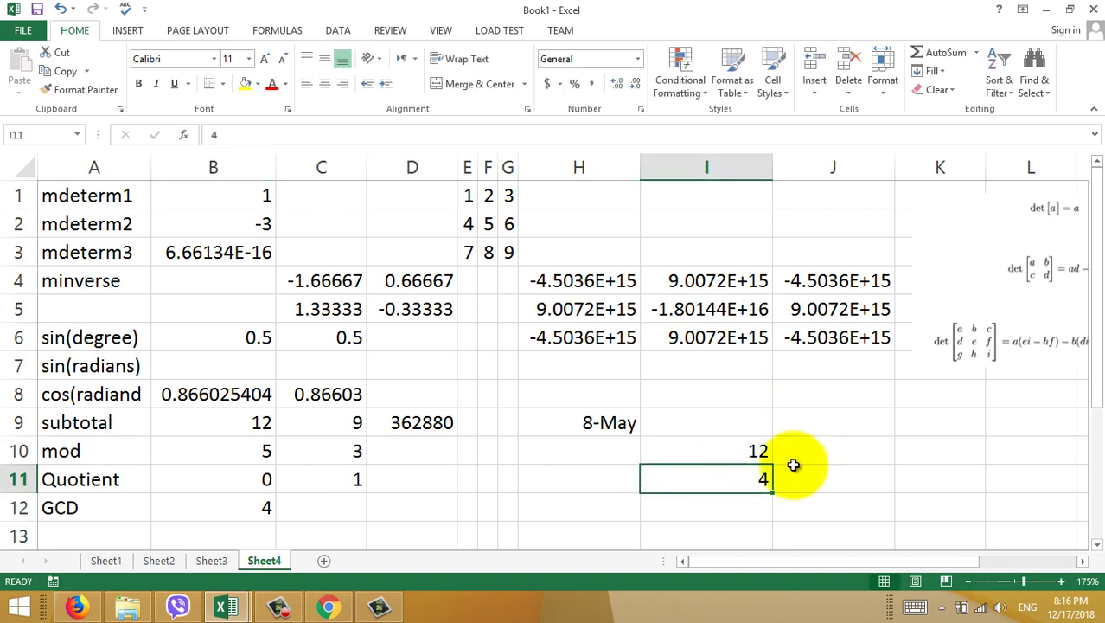
type("6")
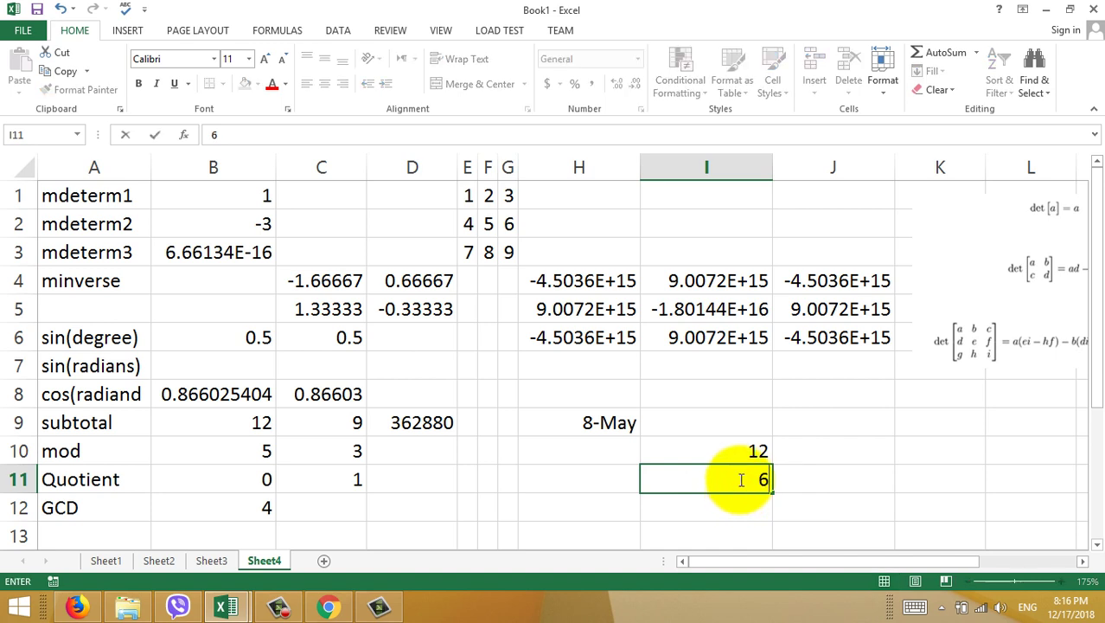
key("Return")
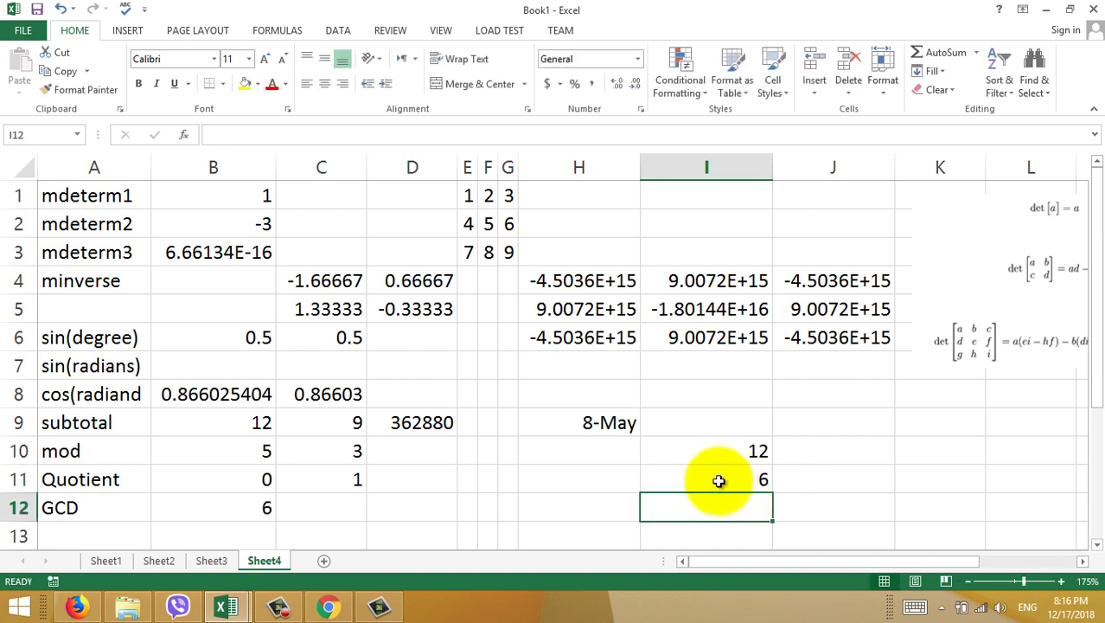
left_click_drag(733, 455, 736, 471)
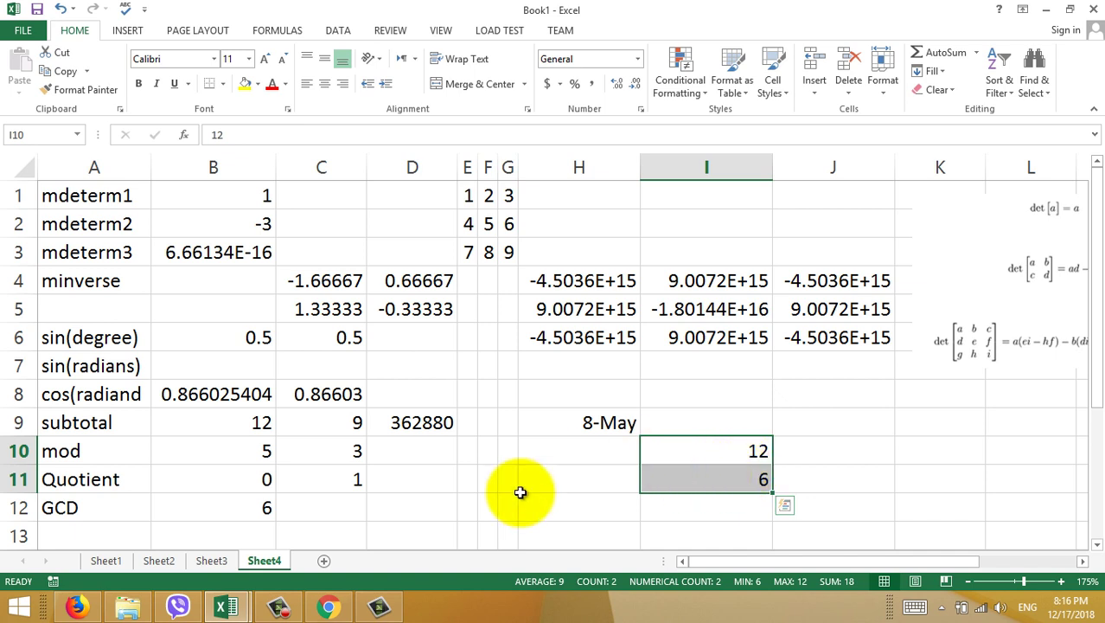
left_click(481, 503)
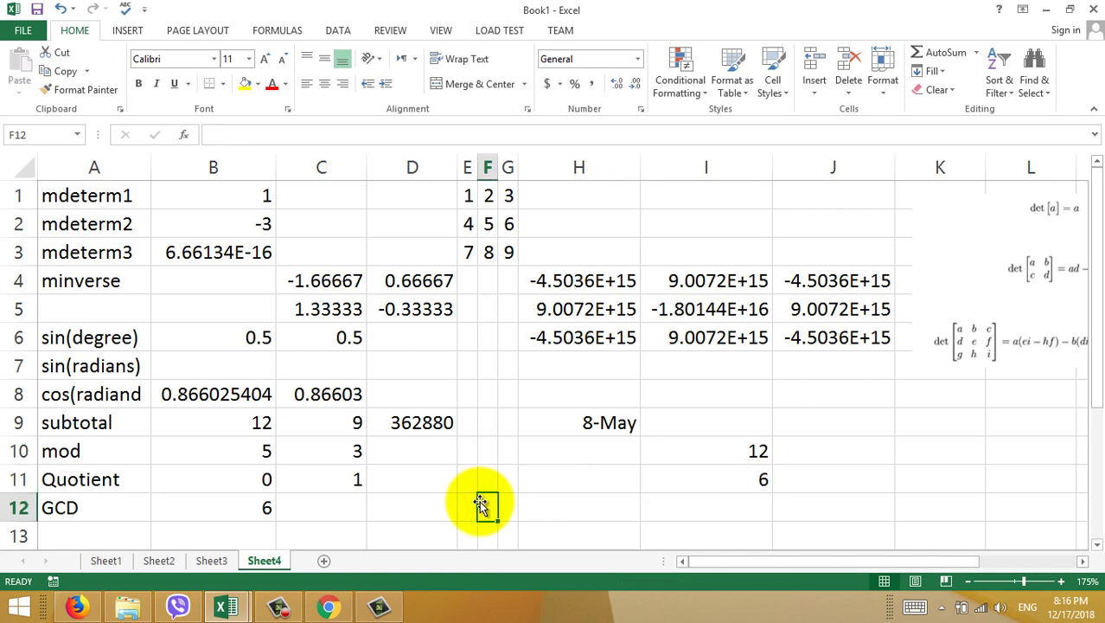
- Bring the Camtasia Studio window forward from the Windows taskbar
mouse_move(374, 608)
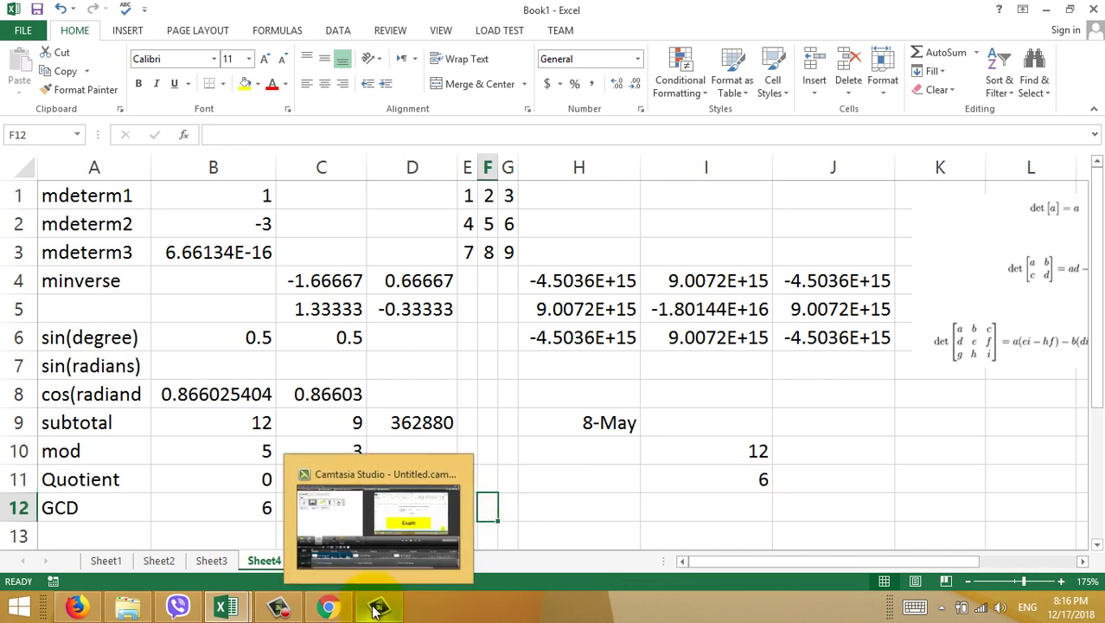